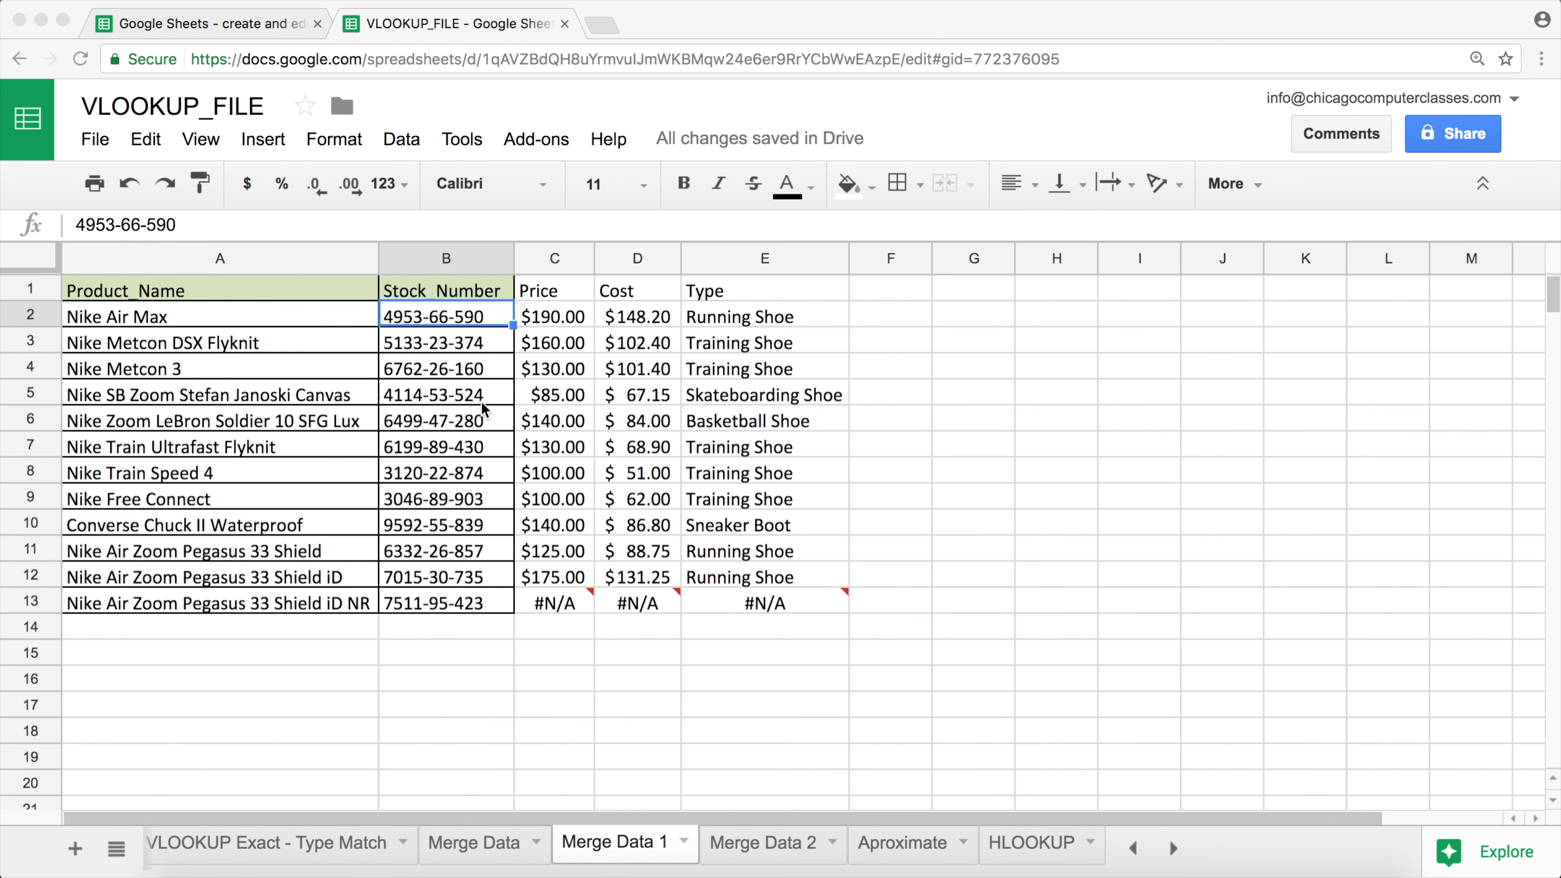
Step: Compare the Stock_Number, Type, Price and Cost columns of the Merge Data 1 and Merge Data 2 sheets, and inspect the lookup formula in C2
click(440, 268)
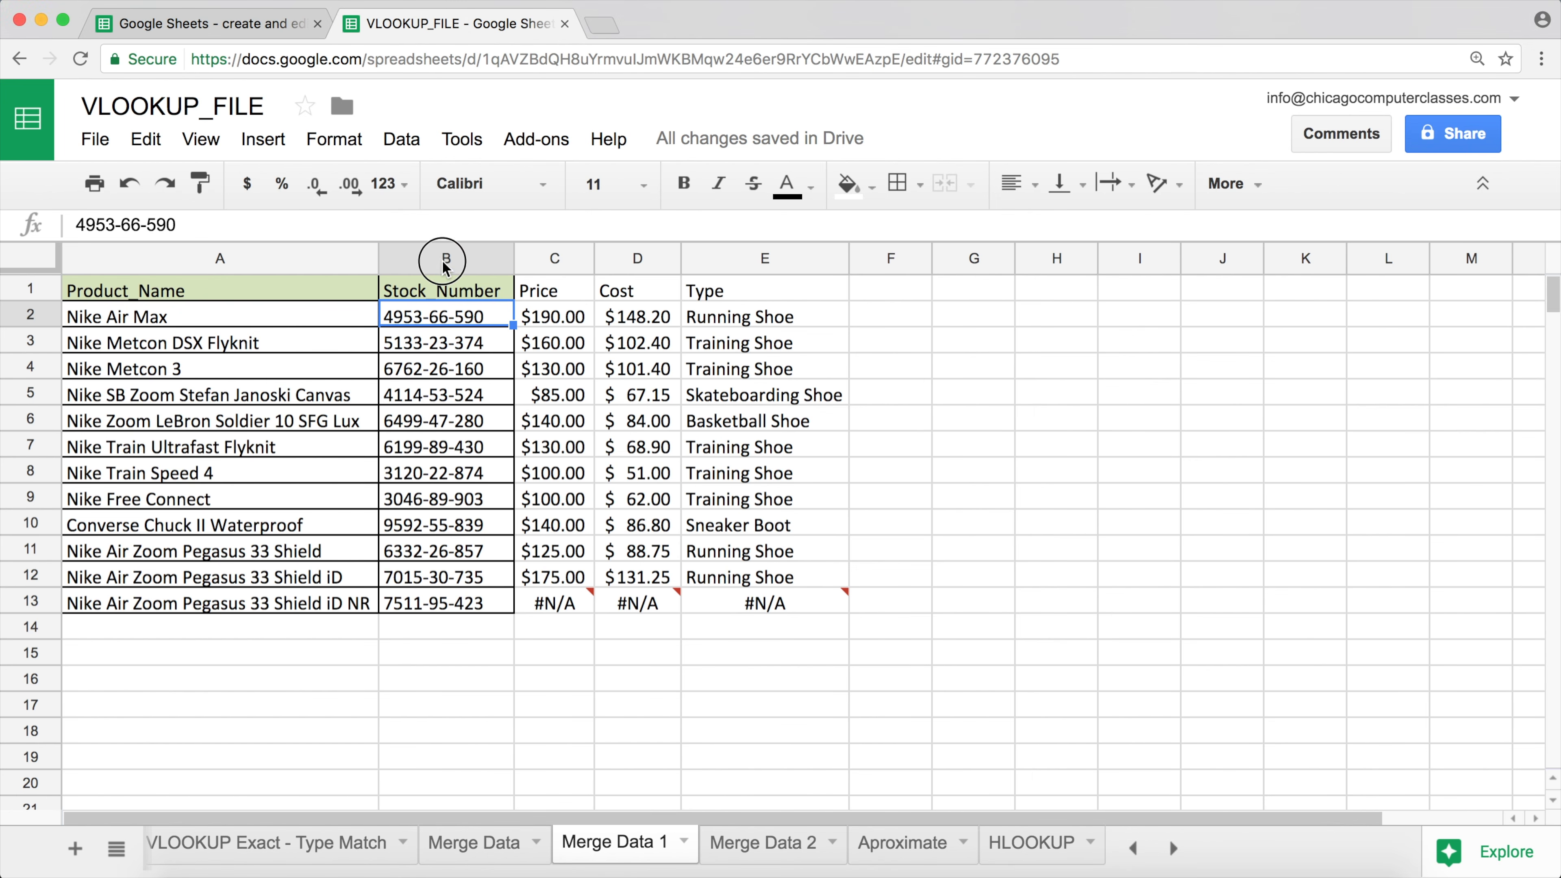
click(766, 854)
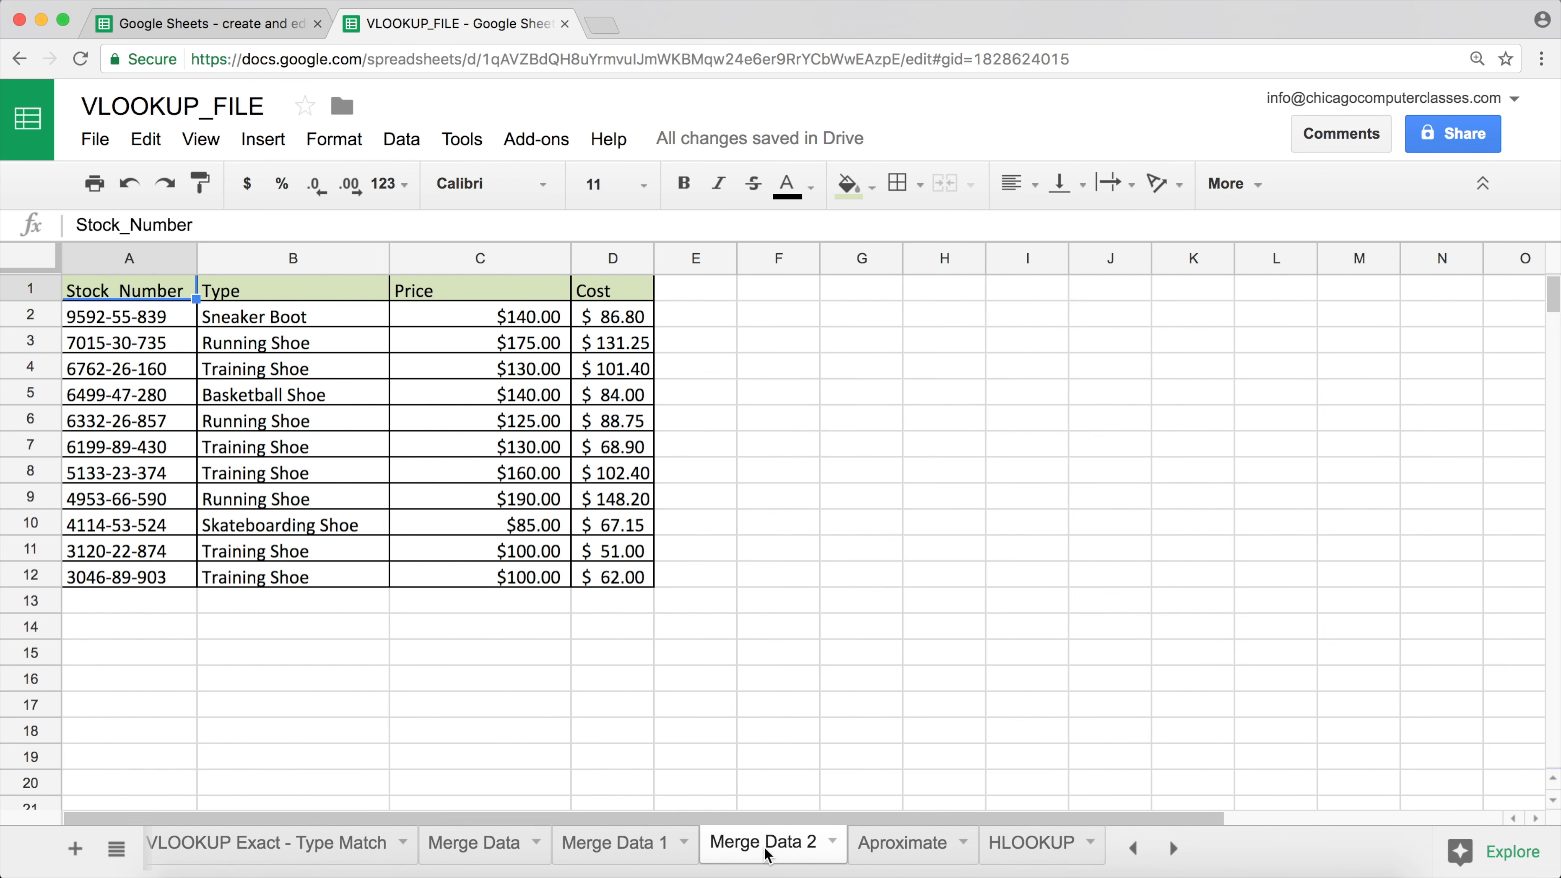
click(139, 255)
click(607, 849)
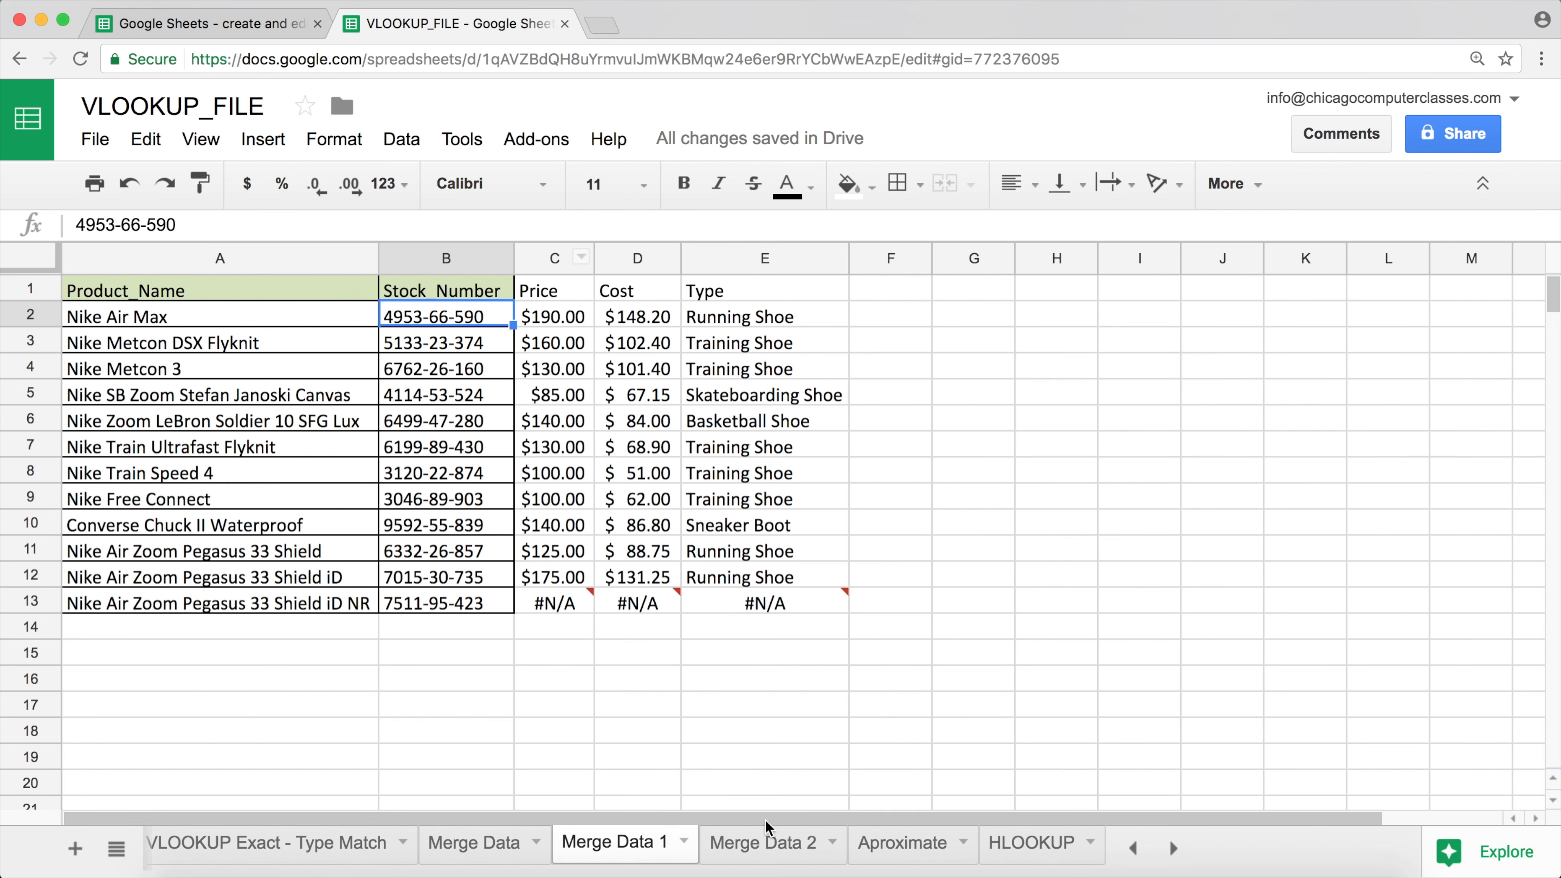
click(761, 843)
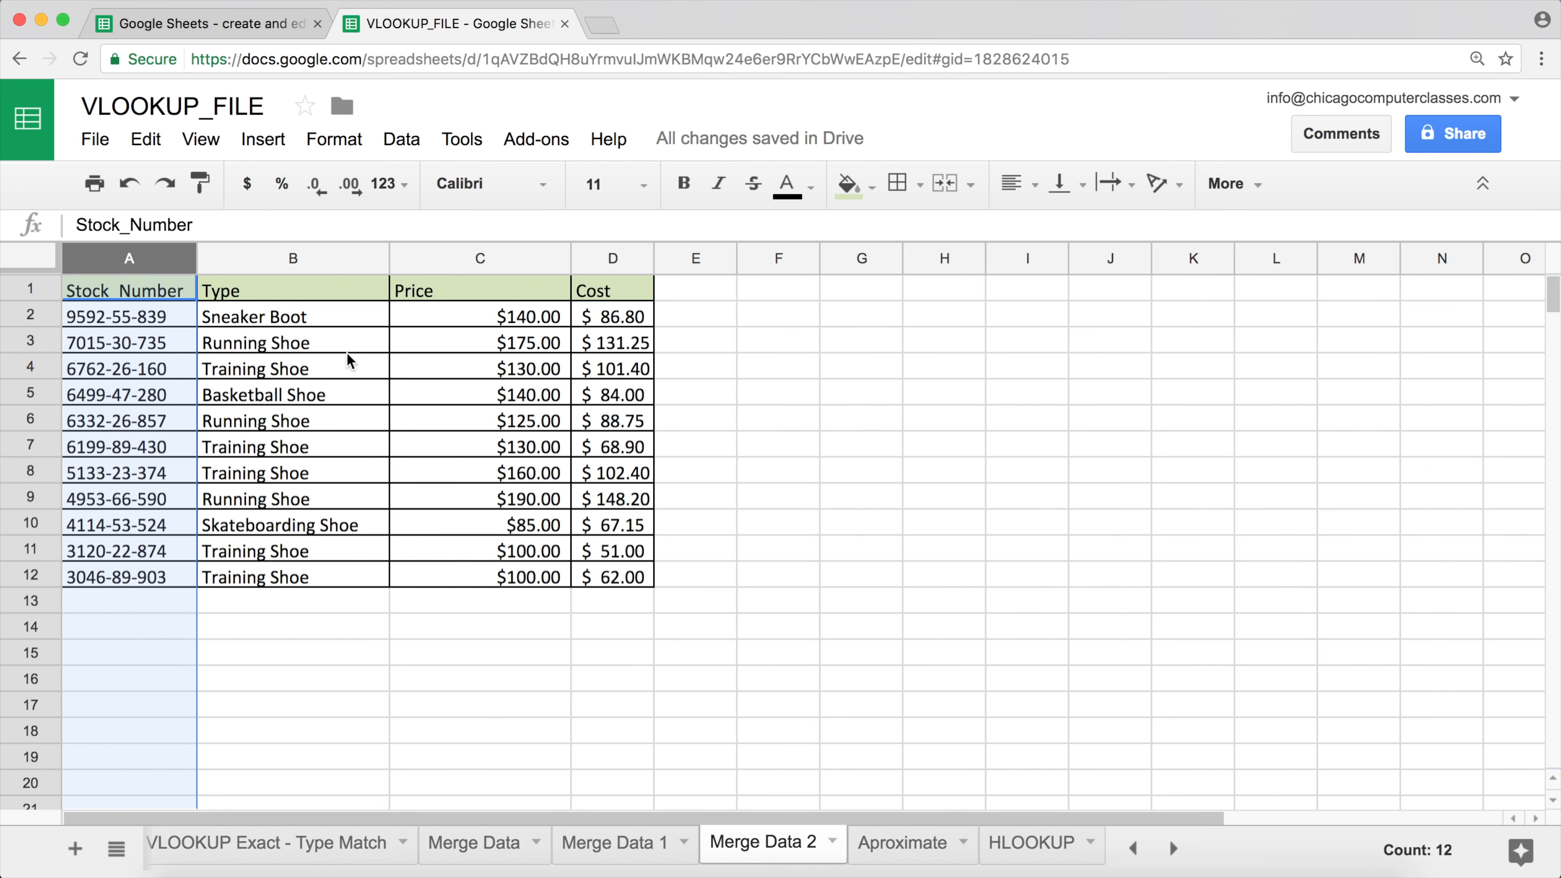
click(280, 317)
click(433, 316)
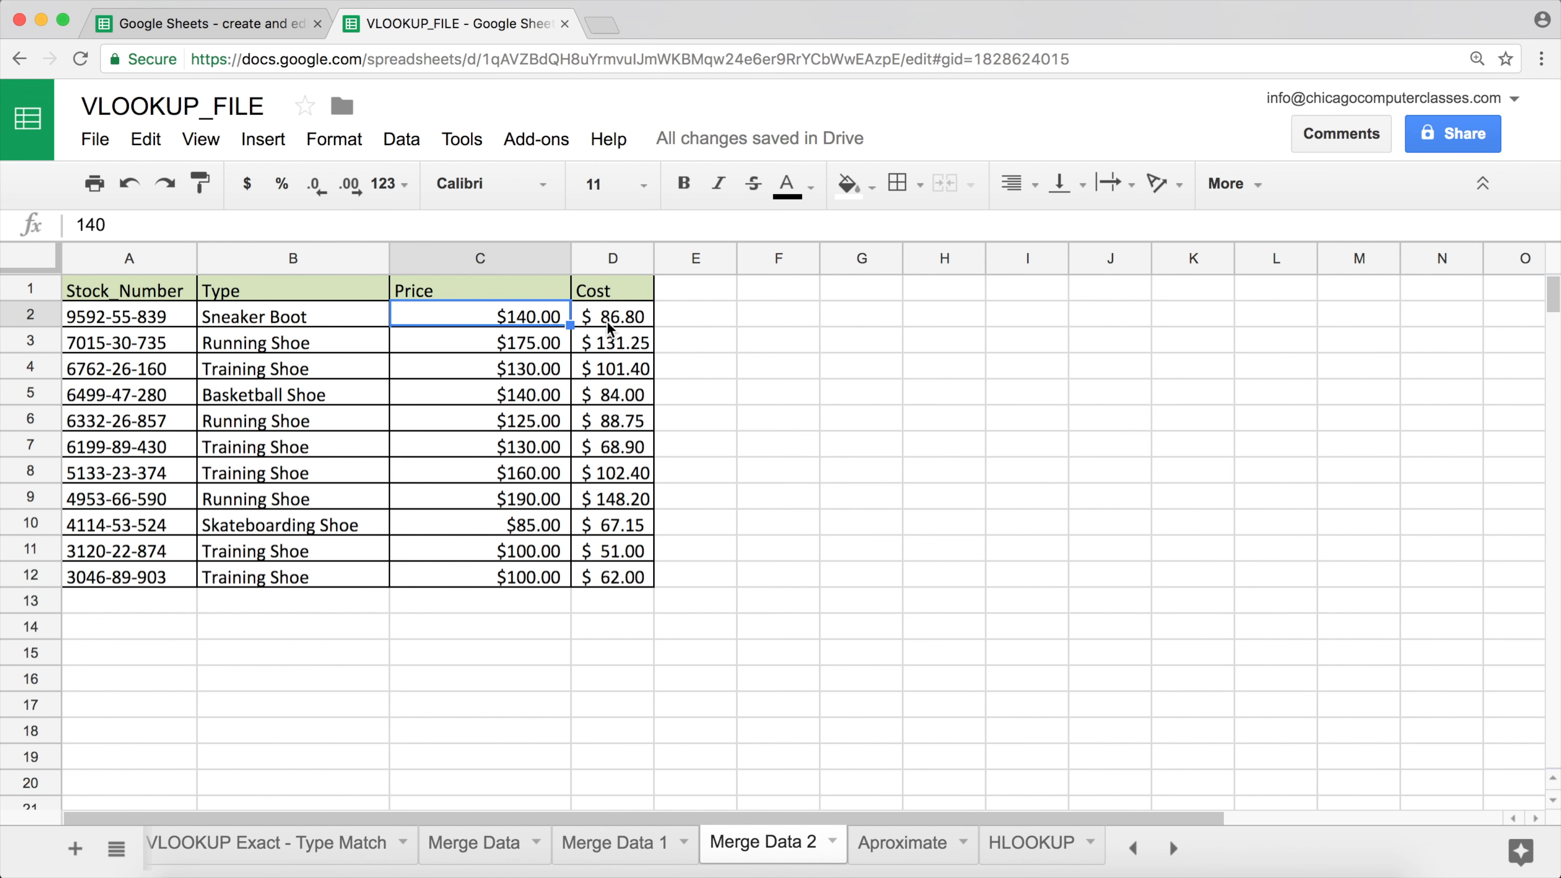
click(627, 329)
click(605, 842)
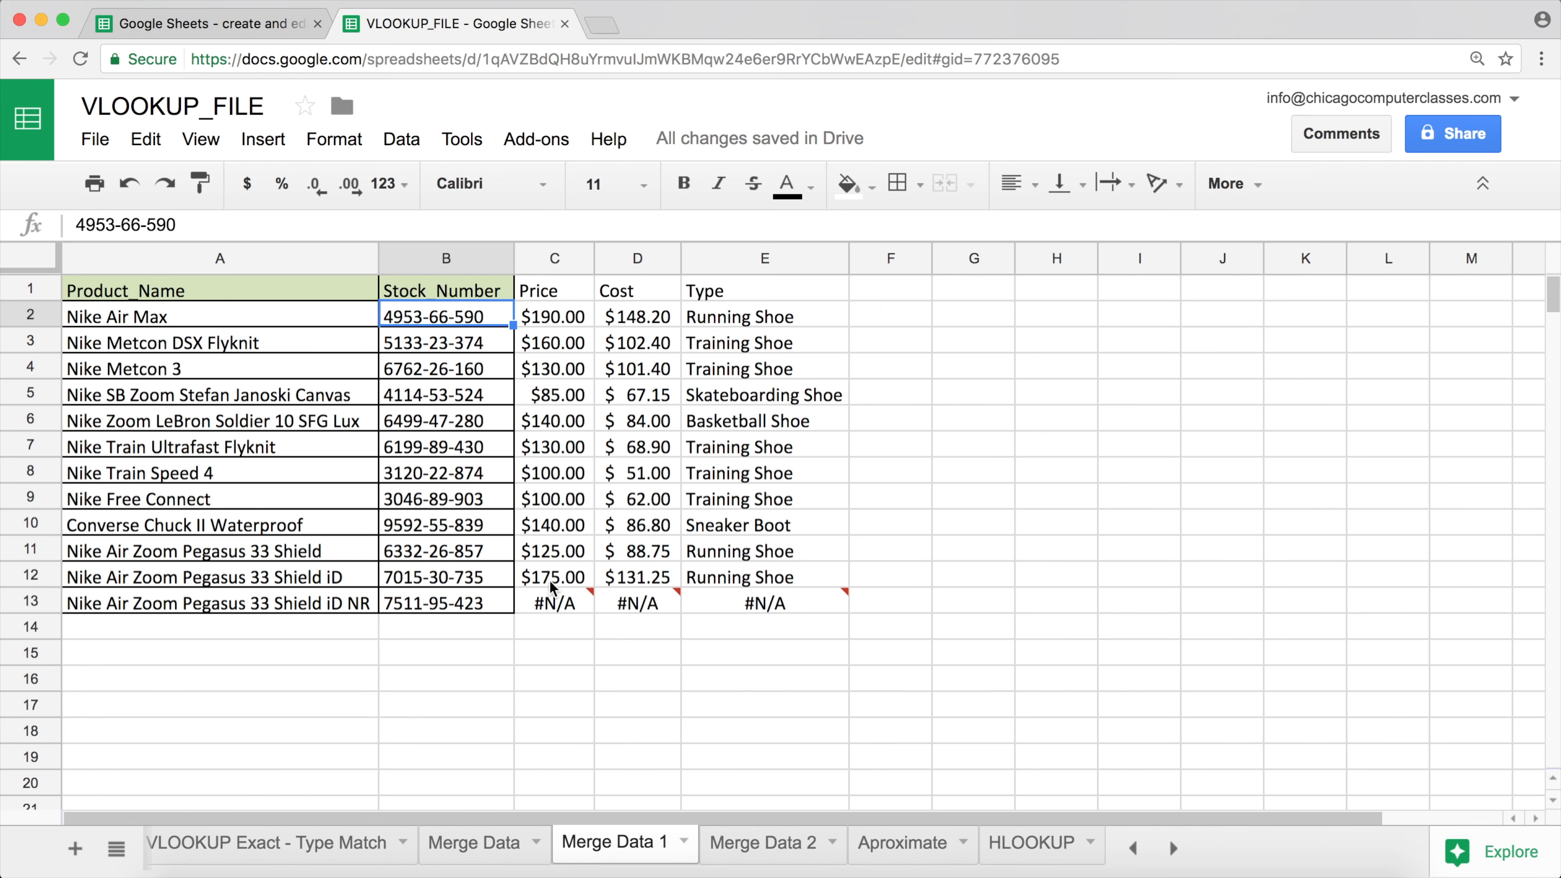
click(563, 321)
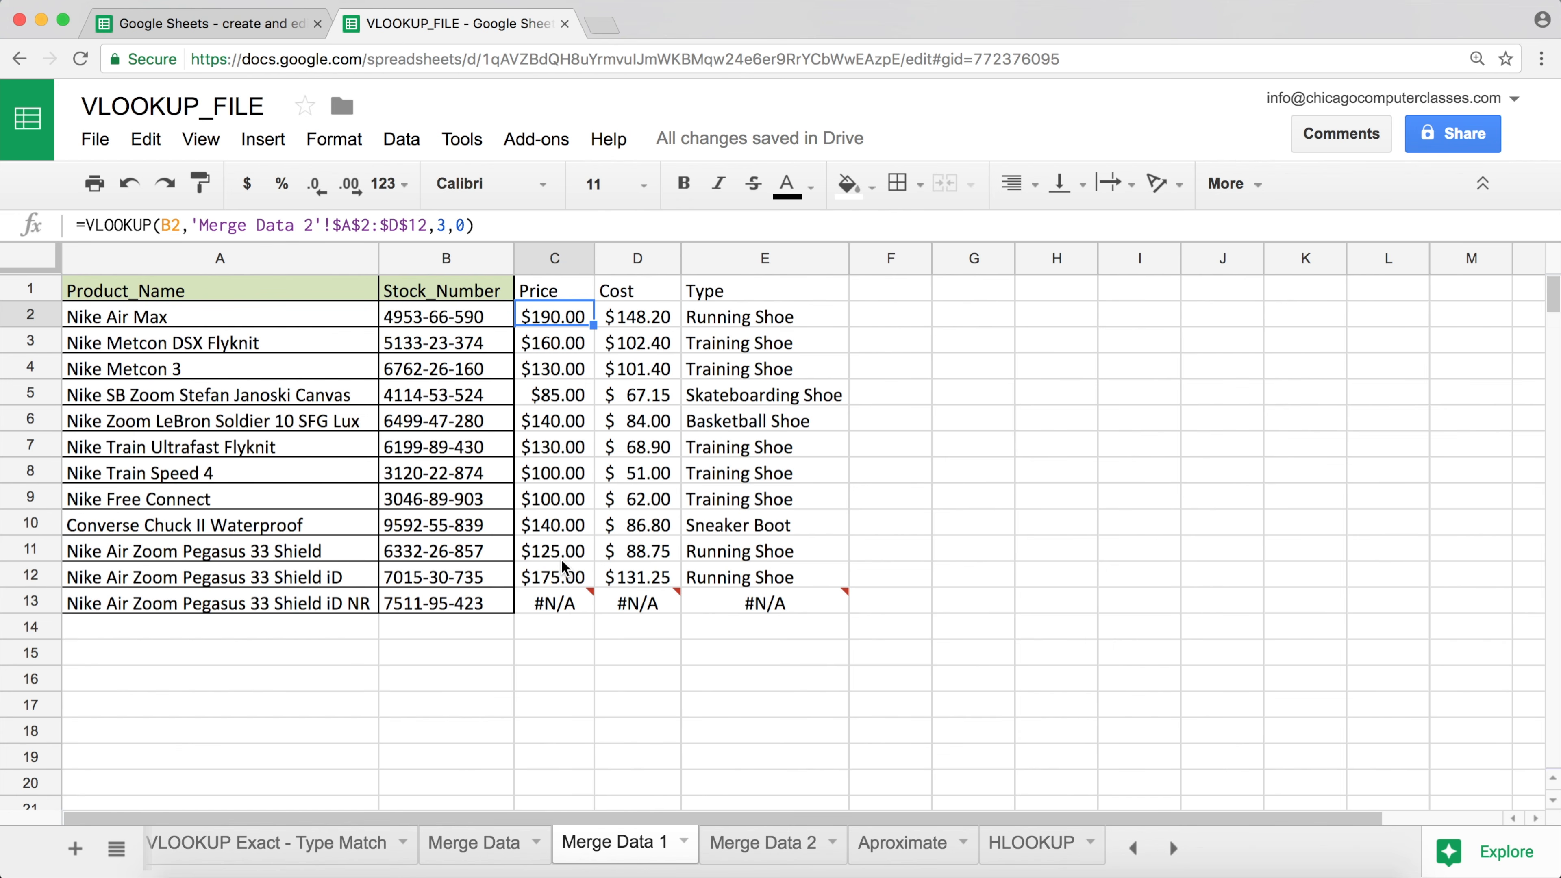
Step: Add the header Category in cell F1 of the Merge Data 1 sheet
click(875, 294)
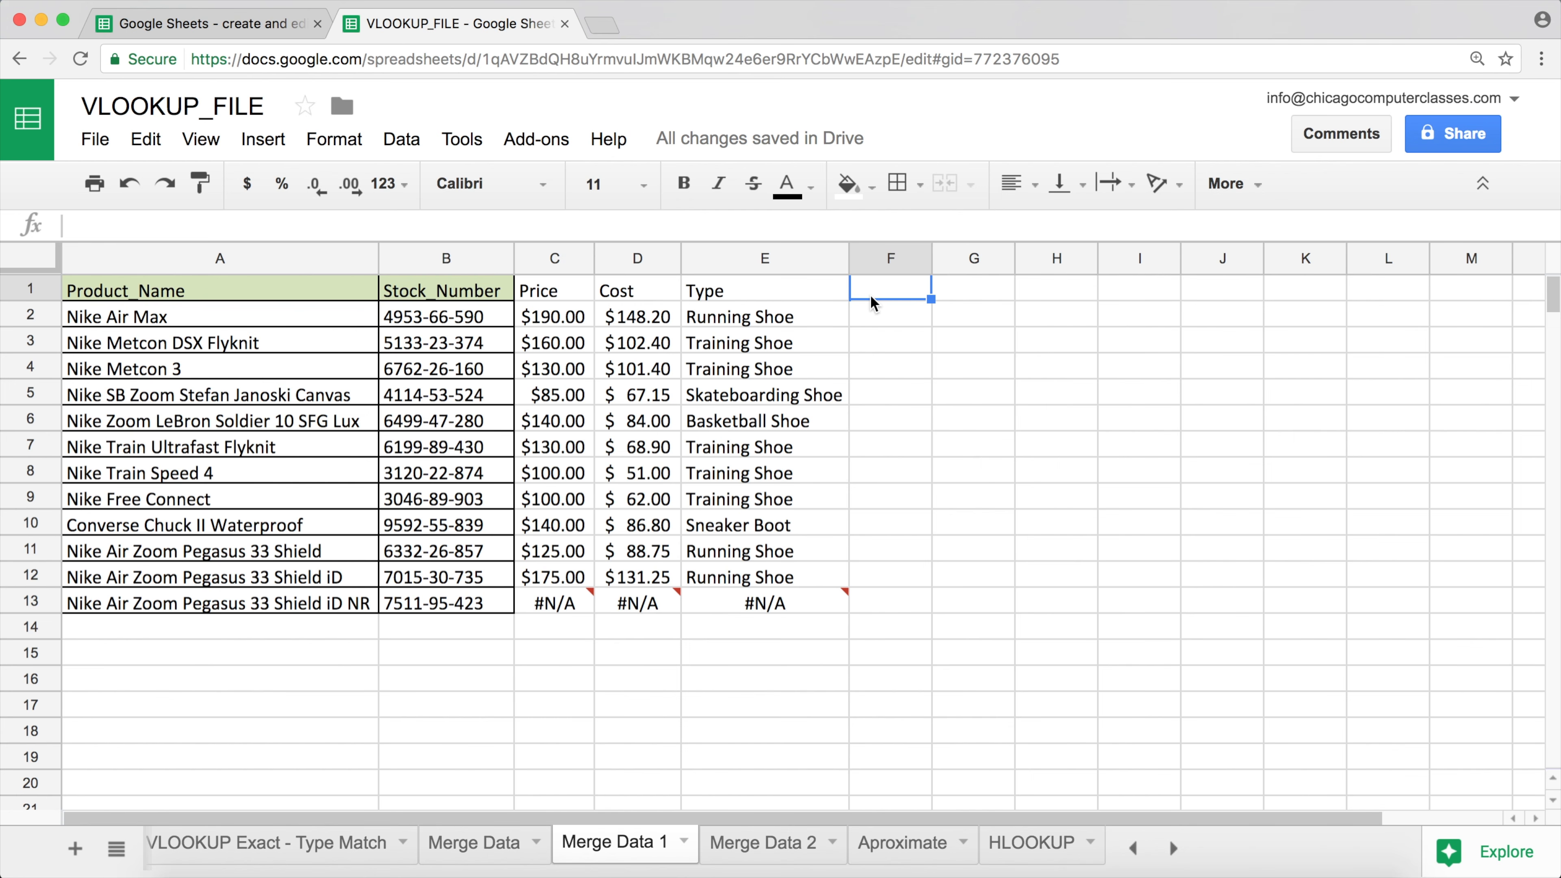
text(C)
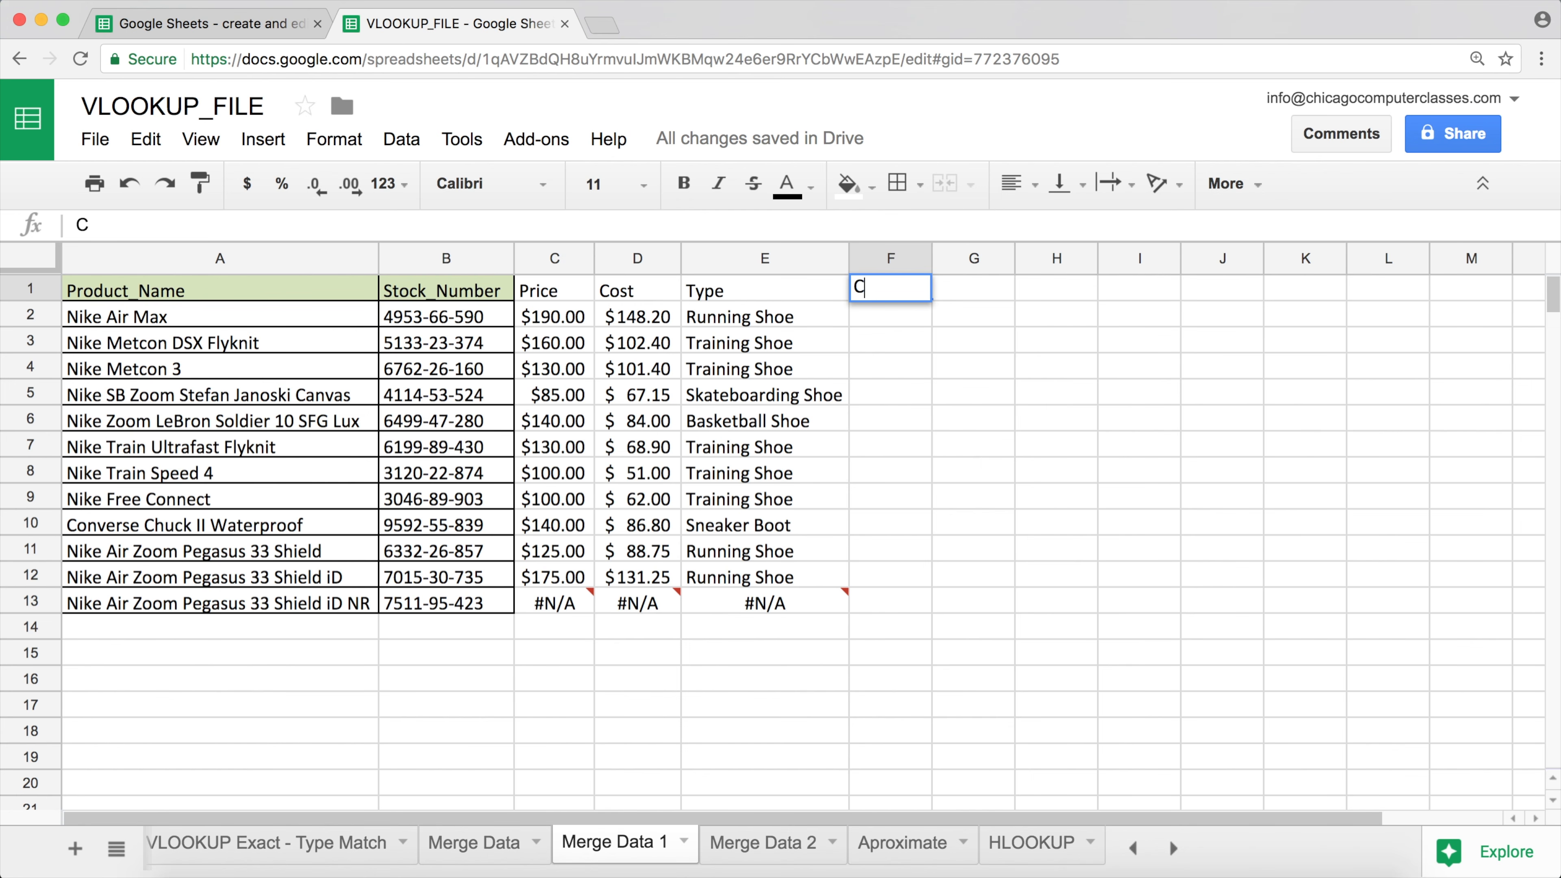
text(ategory)
key(Return)
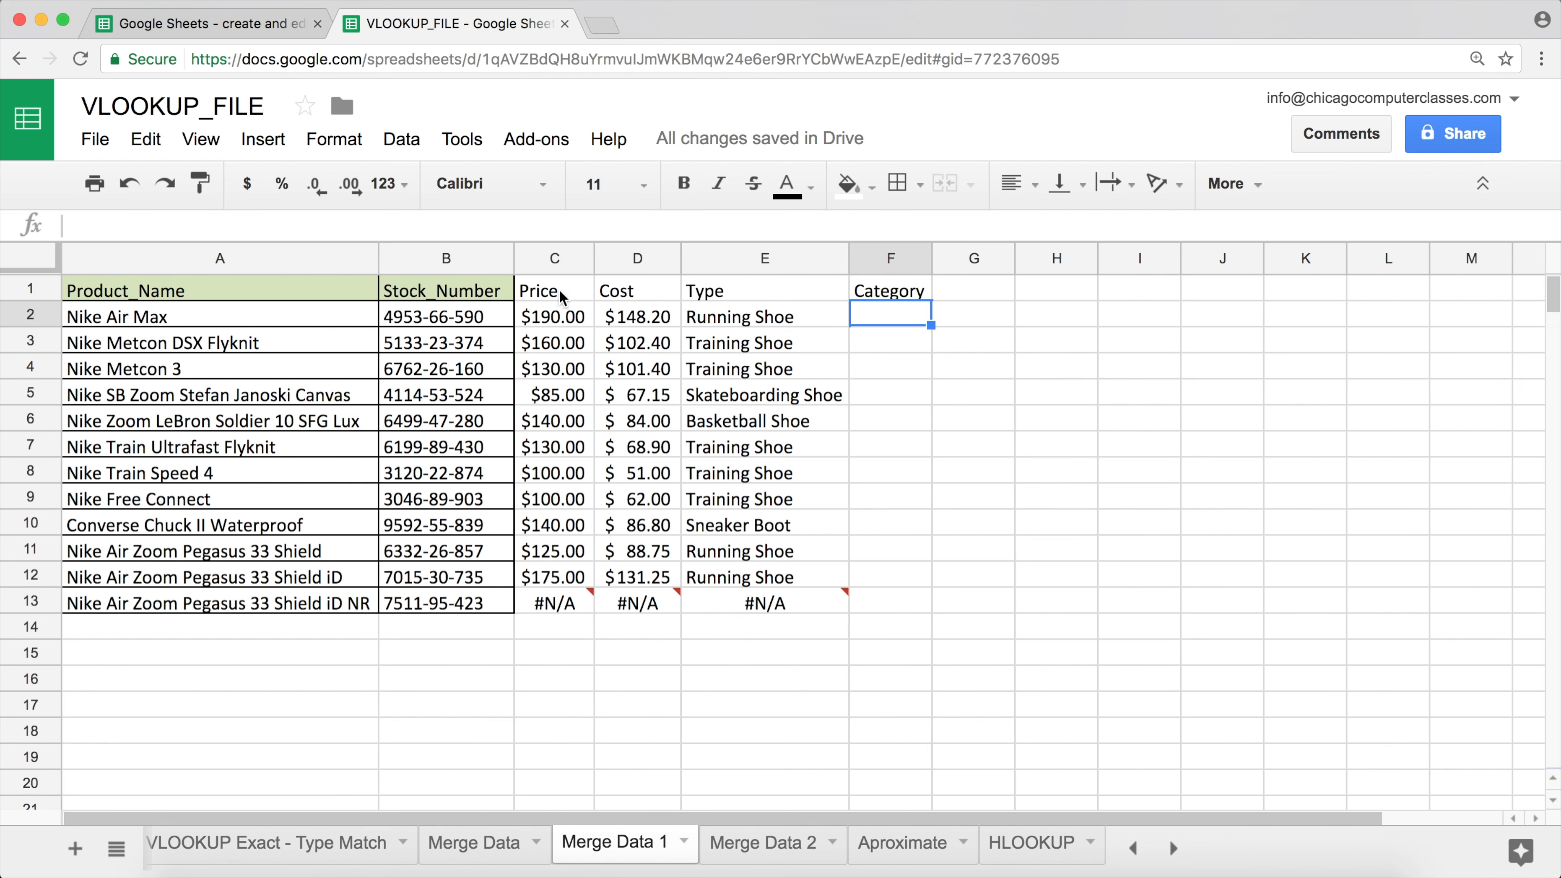
Step: Copy the formatting of the Stock_Number header to the Price, Cost, Type and Category headers in C1:F1
click(475, 299)
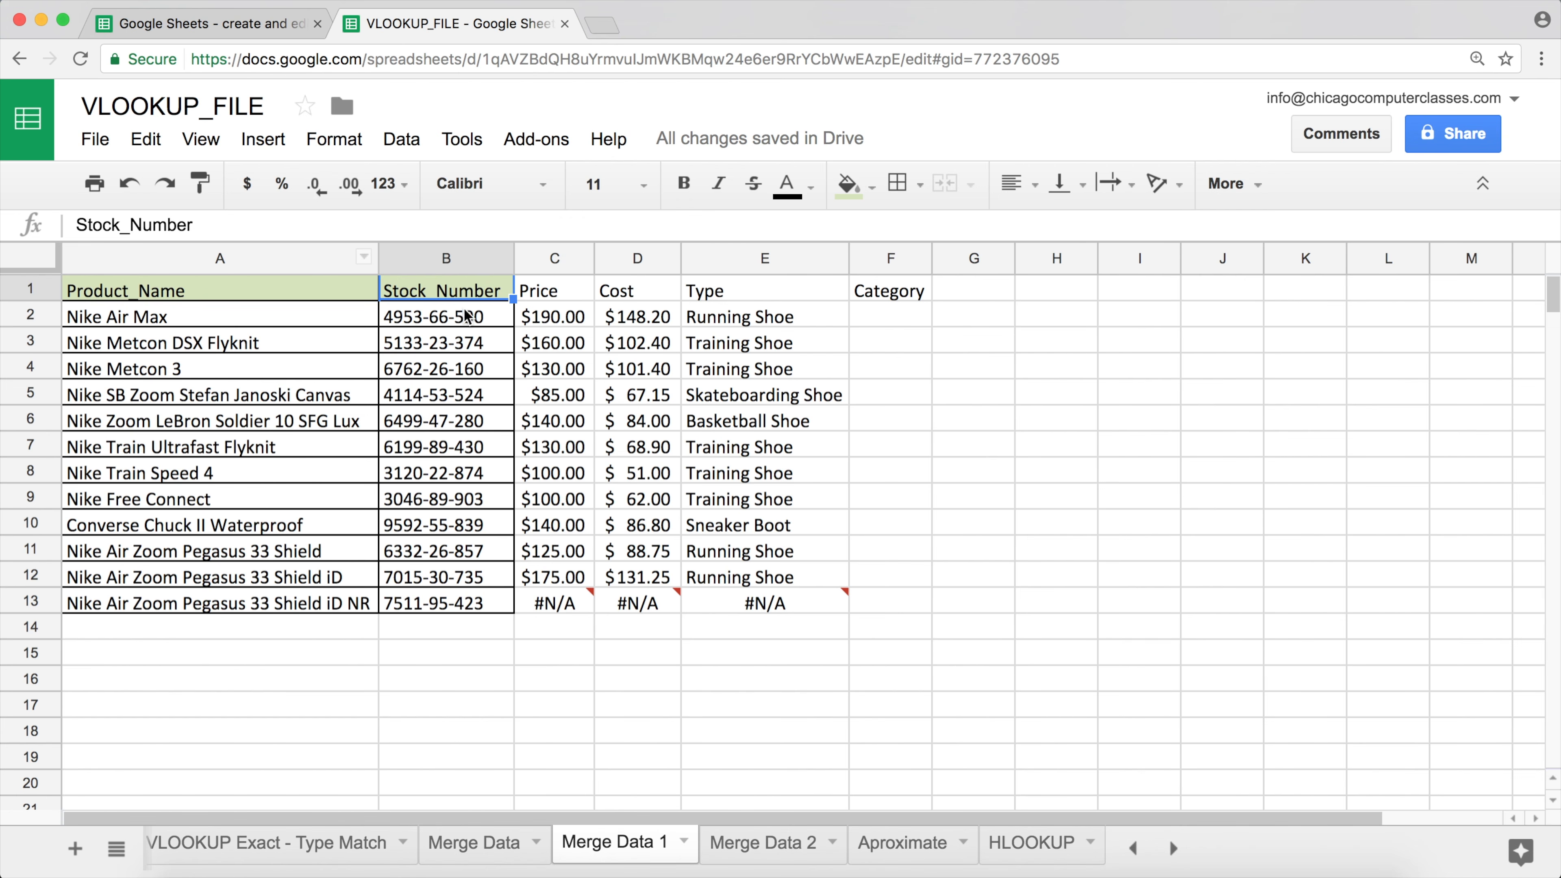
click(200, 185)
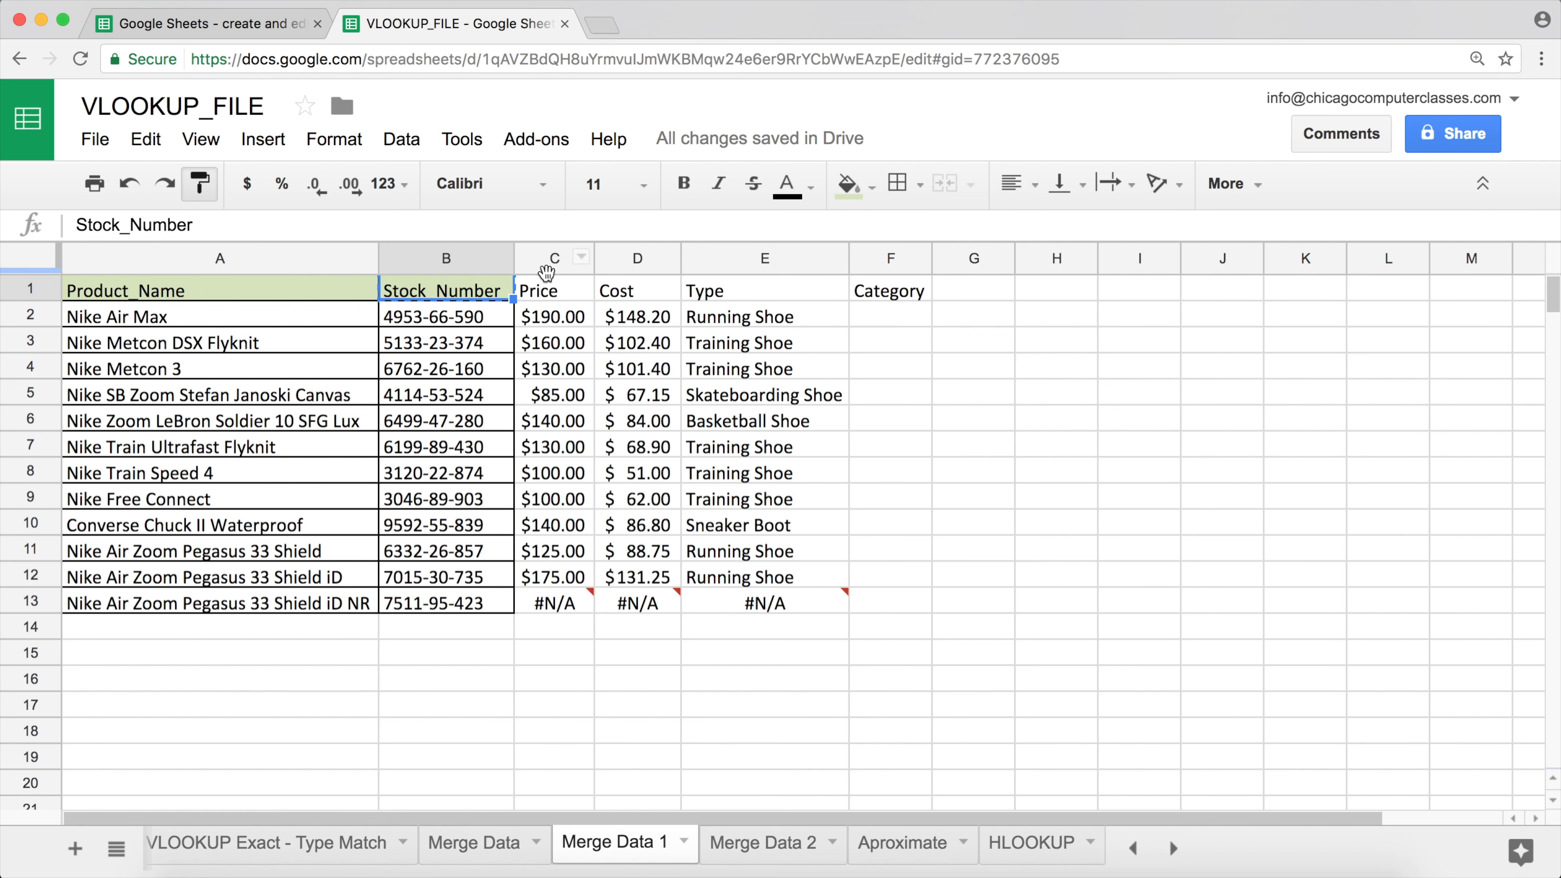
drag(544, 294, 907, 301)
click(800, 348)
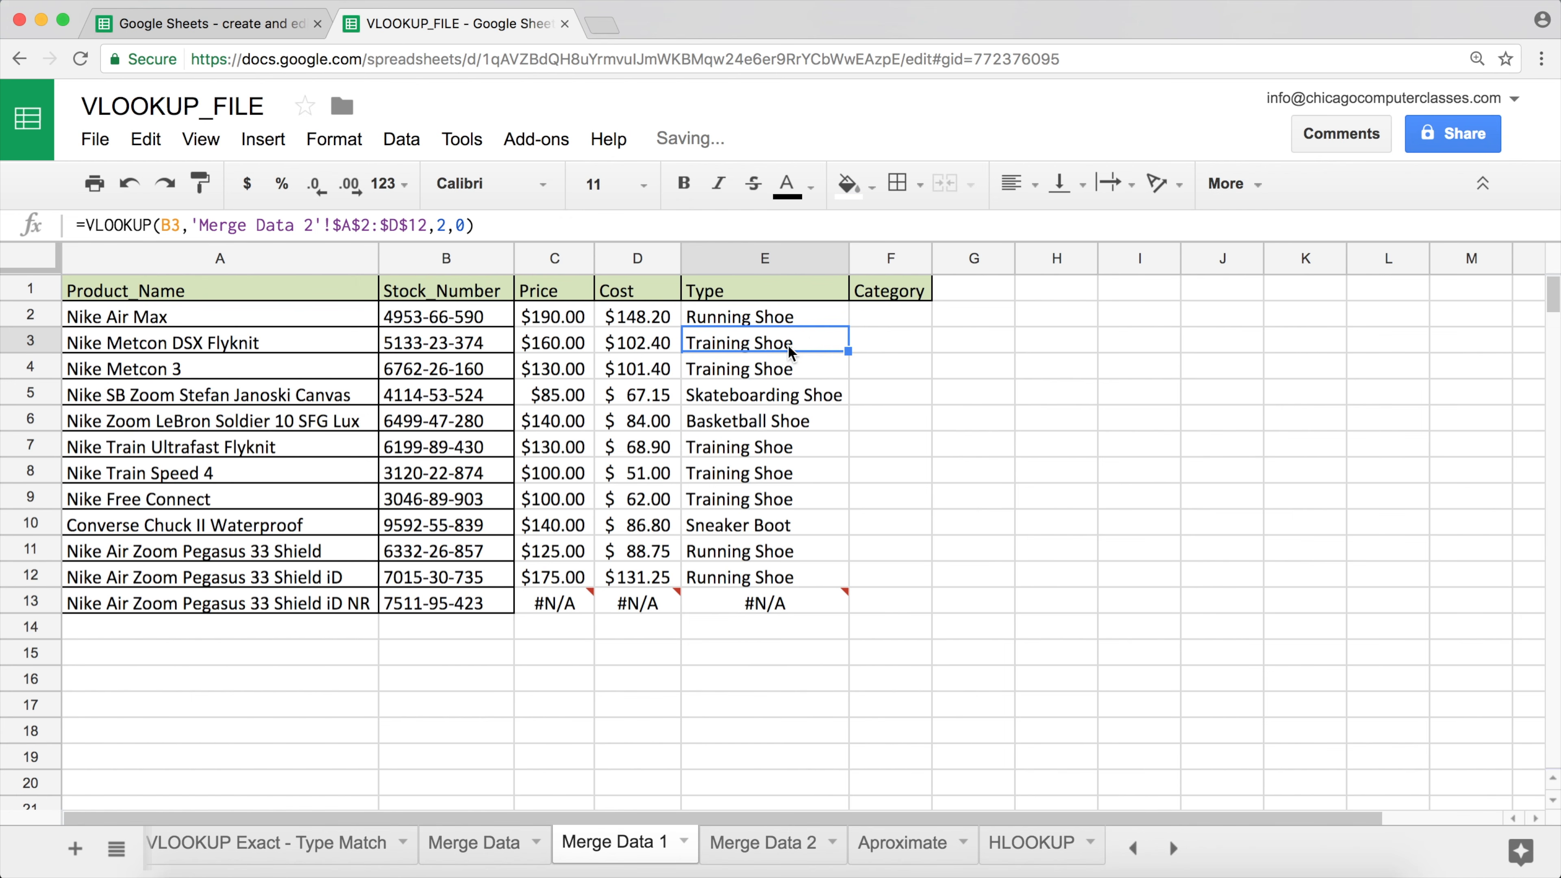
click(886, 319)
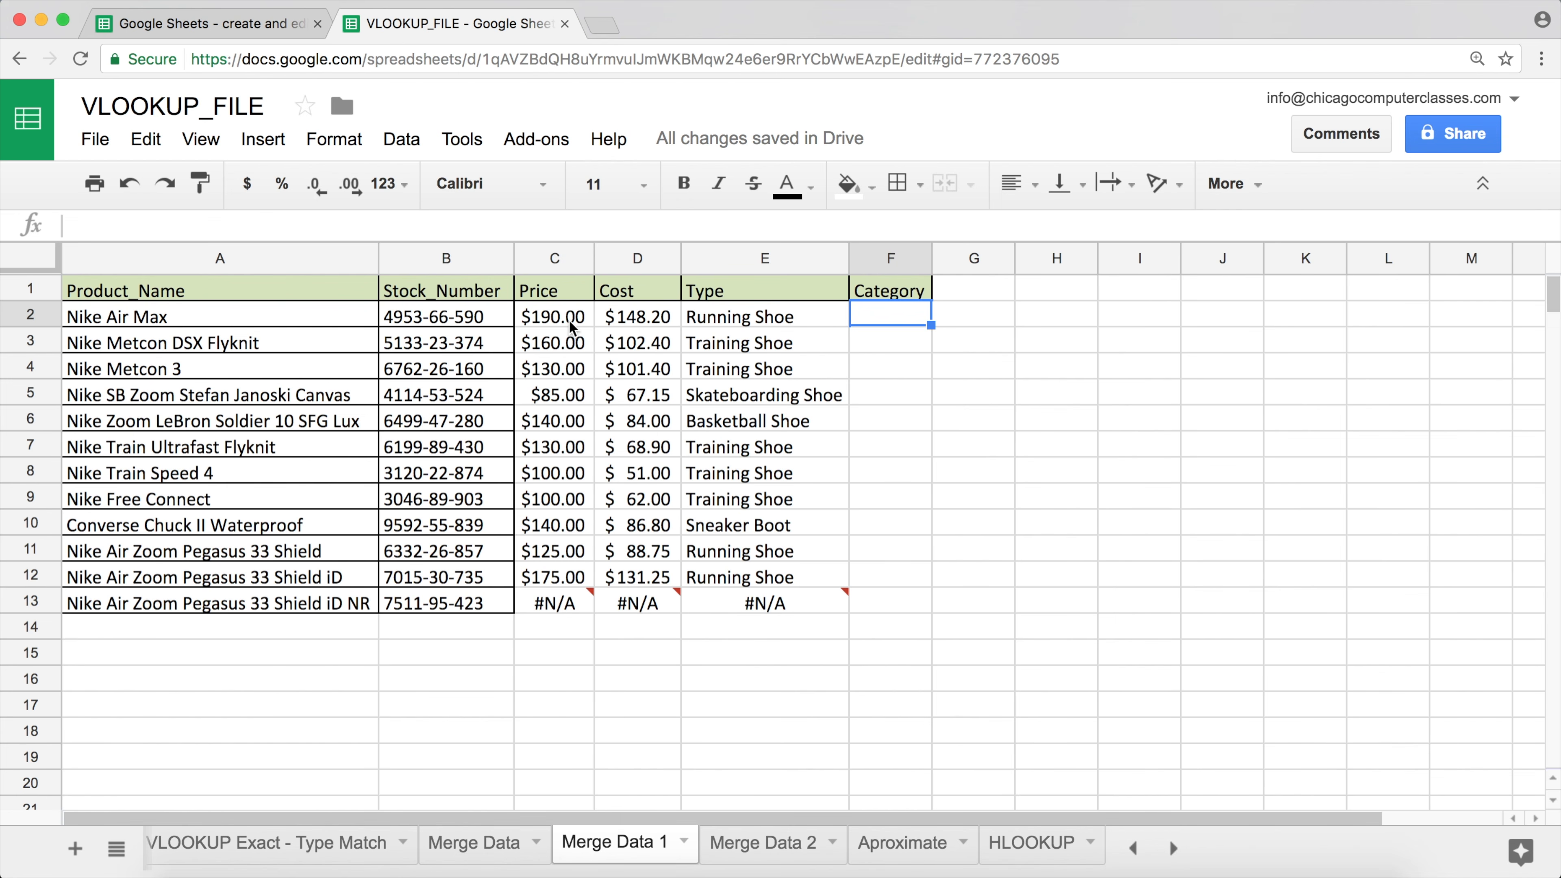
drag(572, 323, 572, 578)
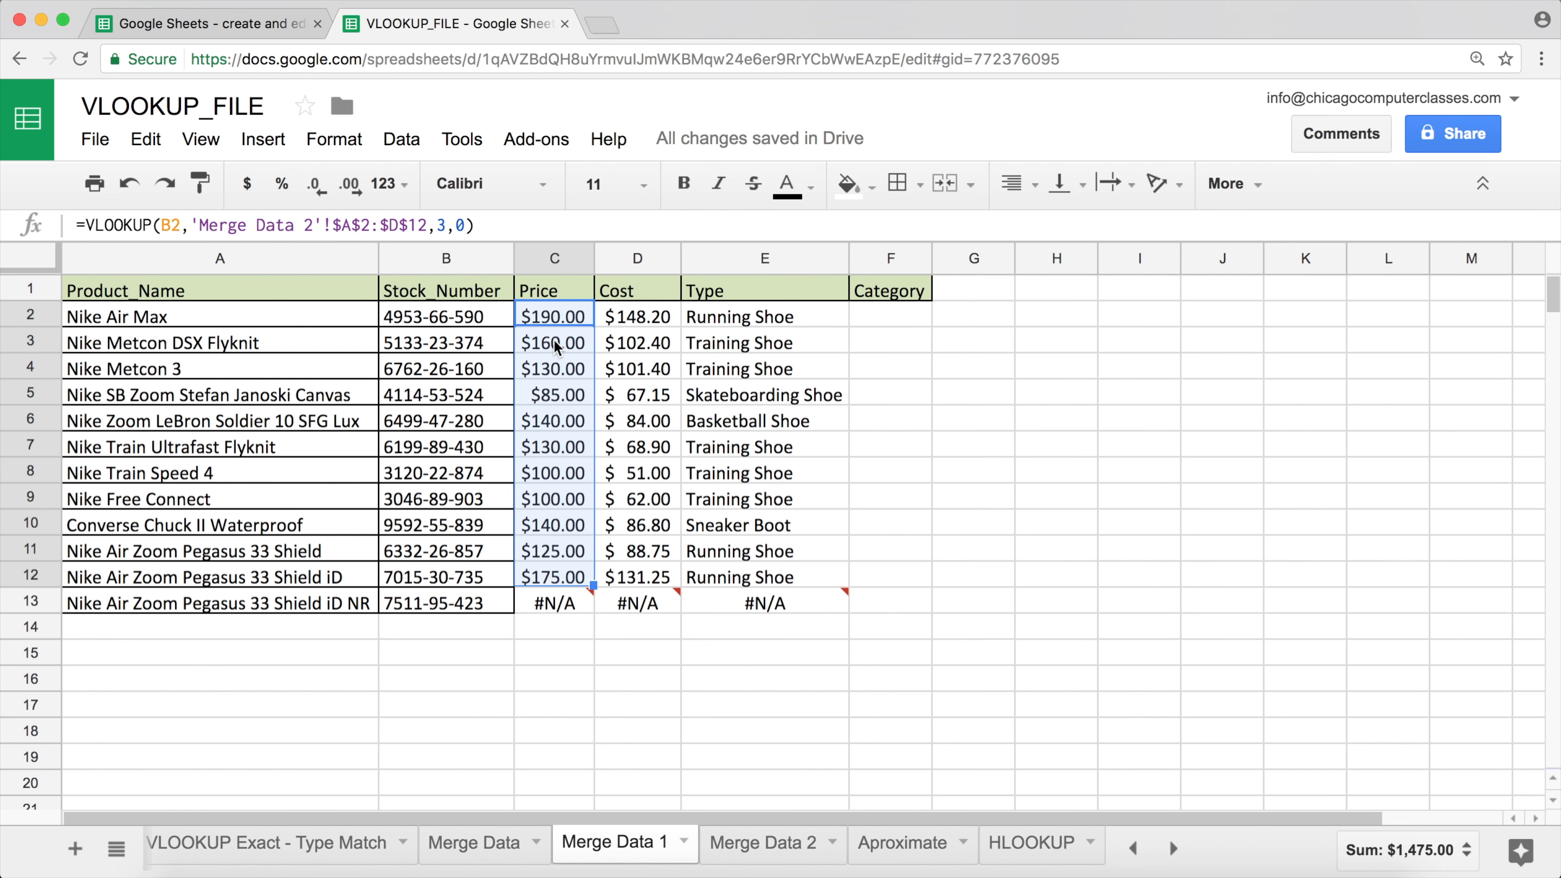
click(570, 398)
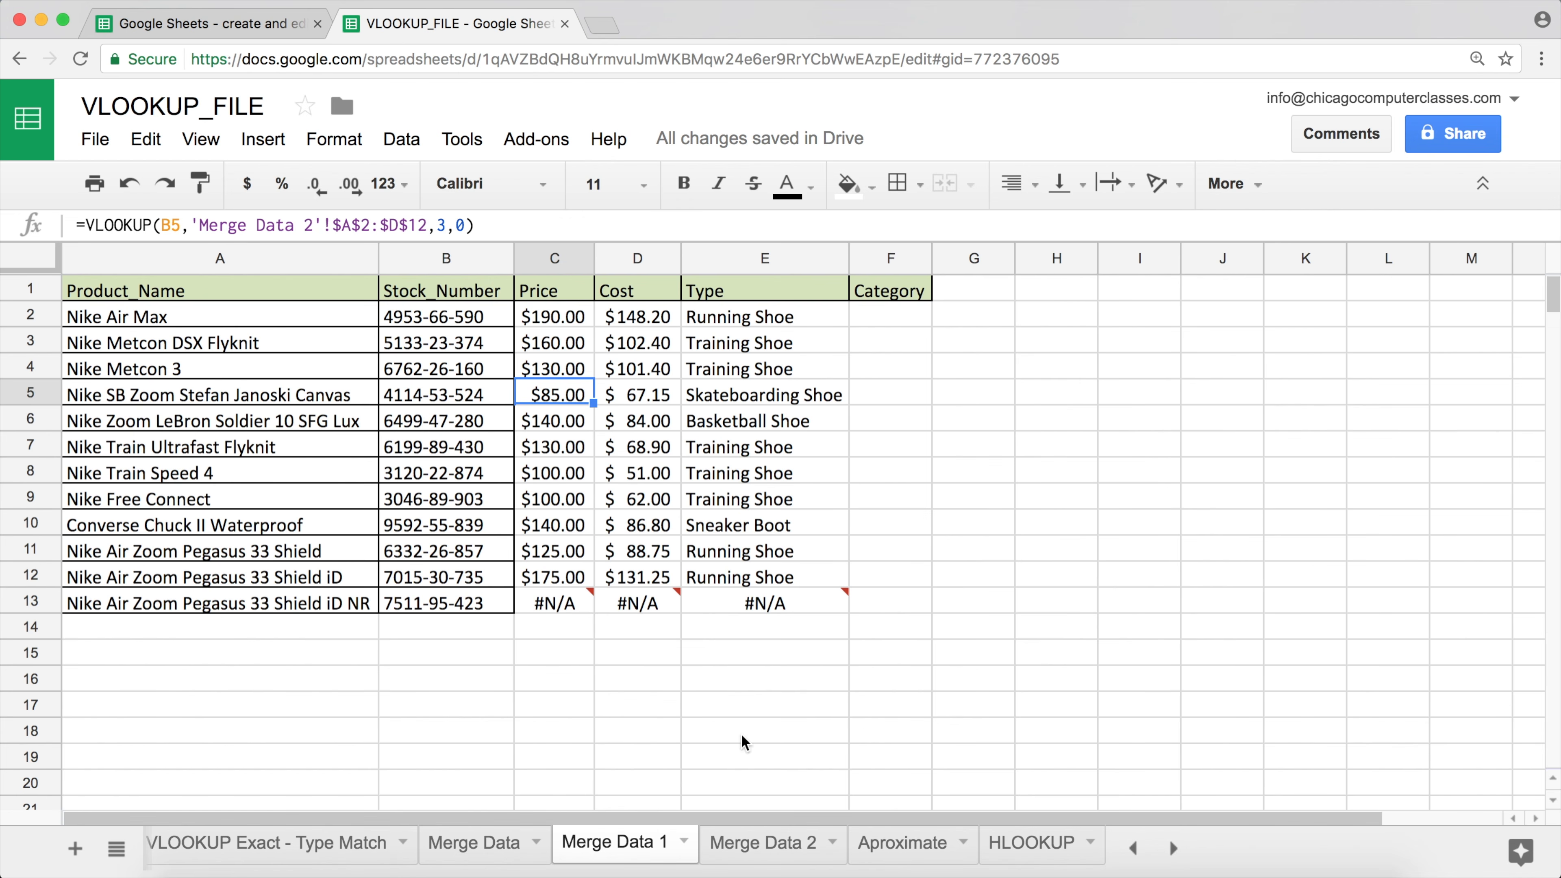
Step: Add a new sheet after Merge Data 1 and name it Categories
click(75, 848)
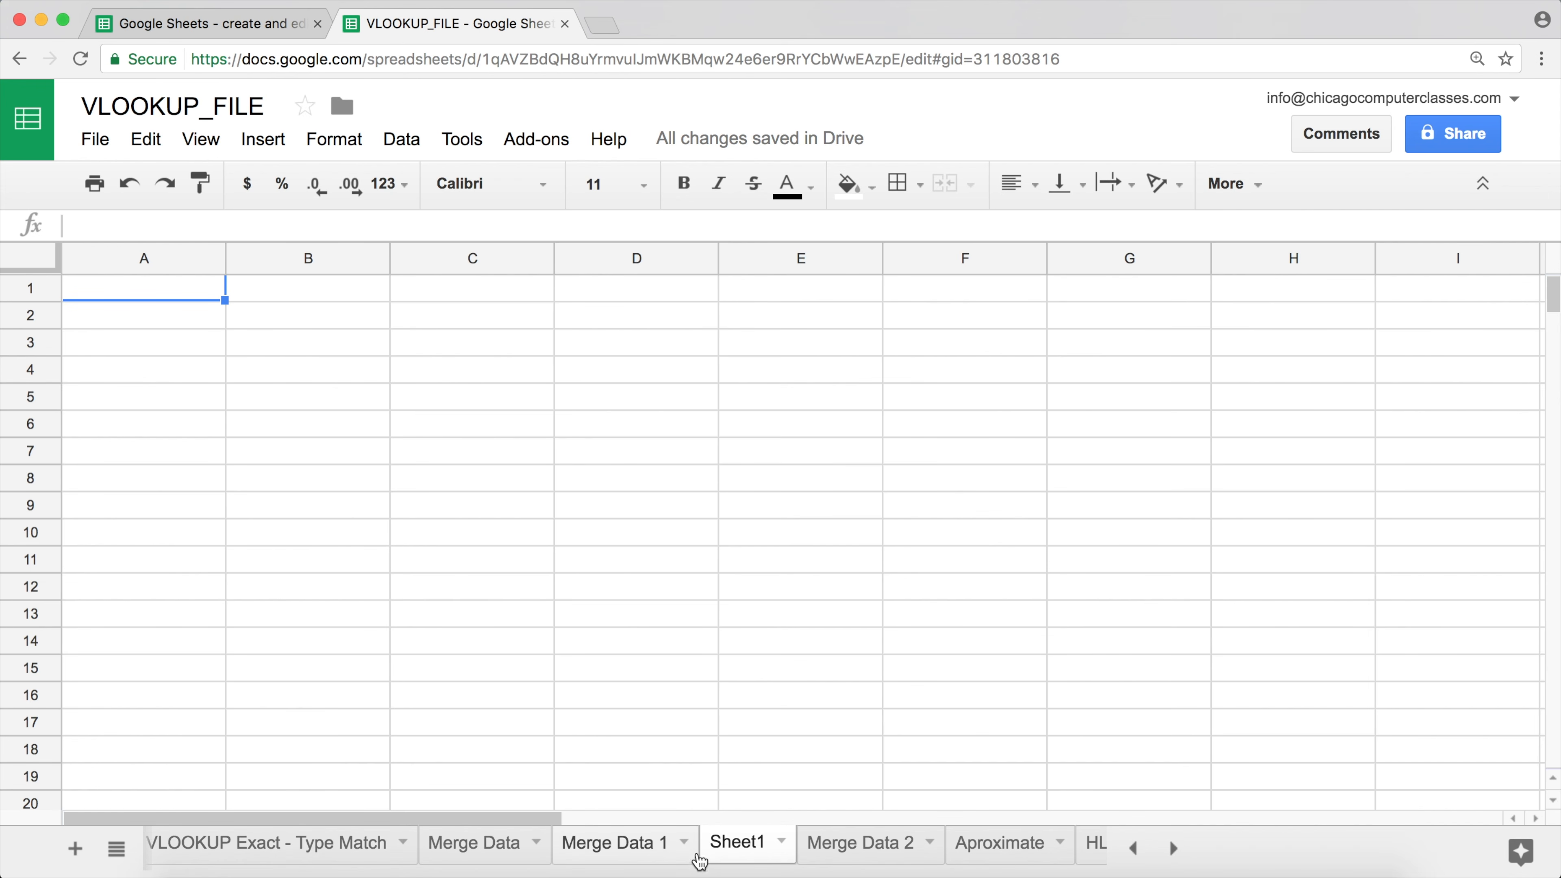
double_click(725, 847)
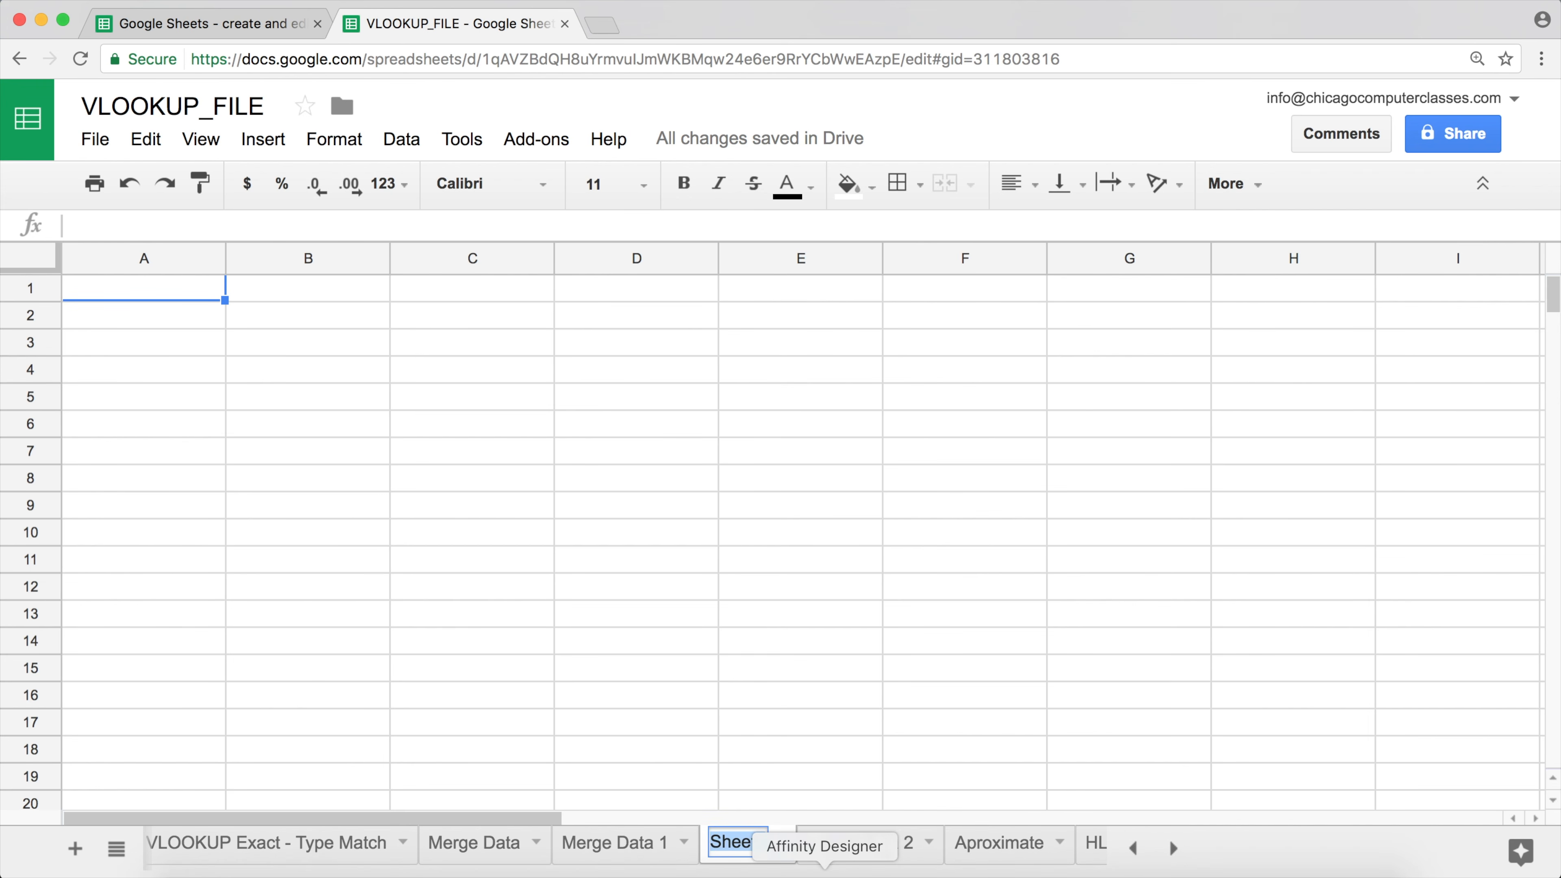
text(Cate)
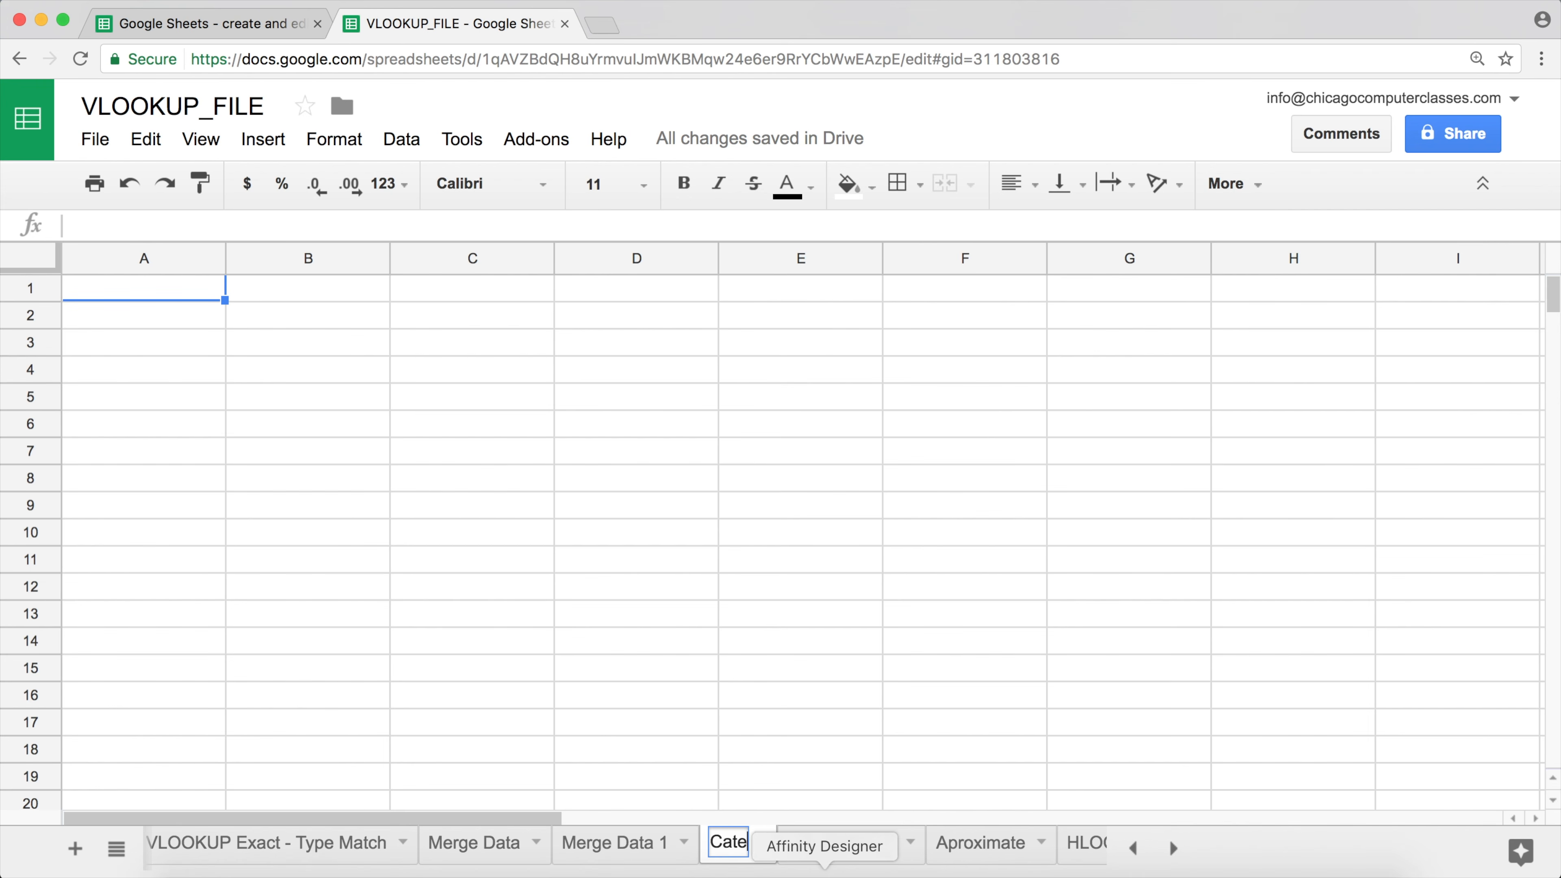
text(gory)
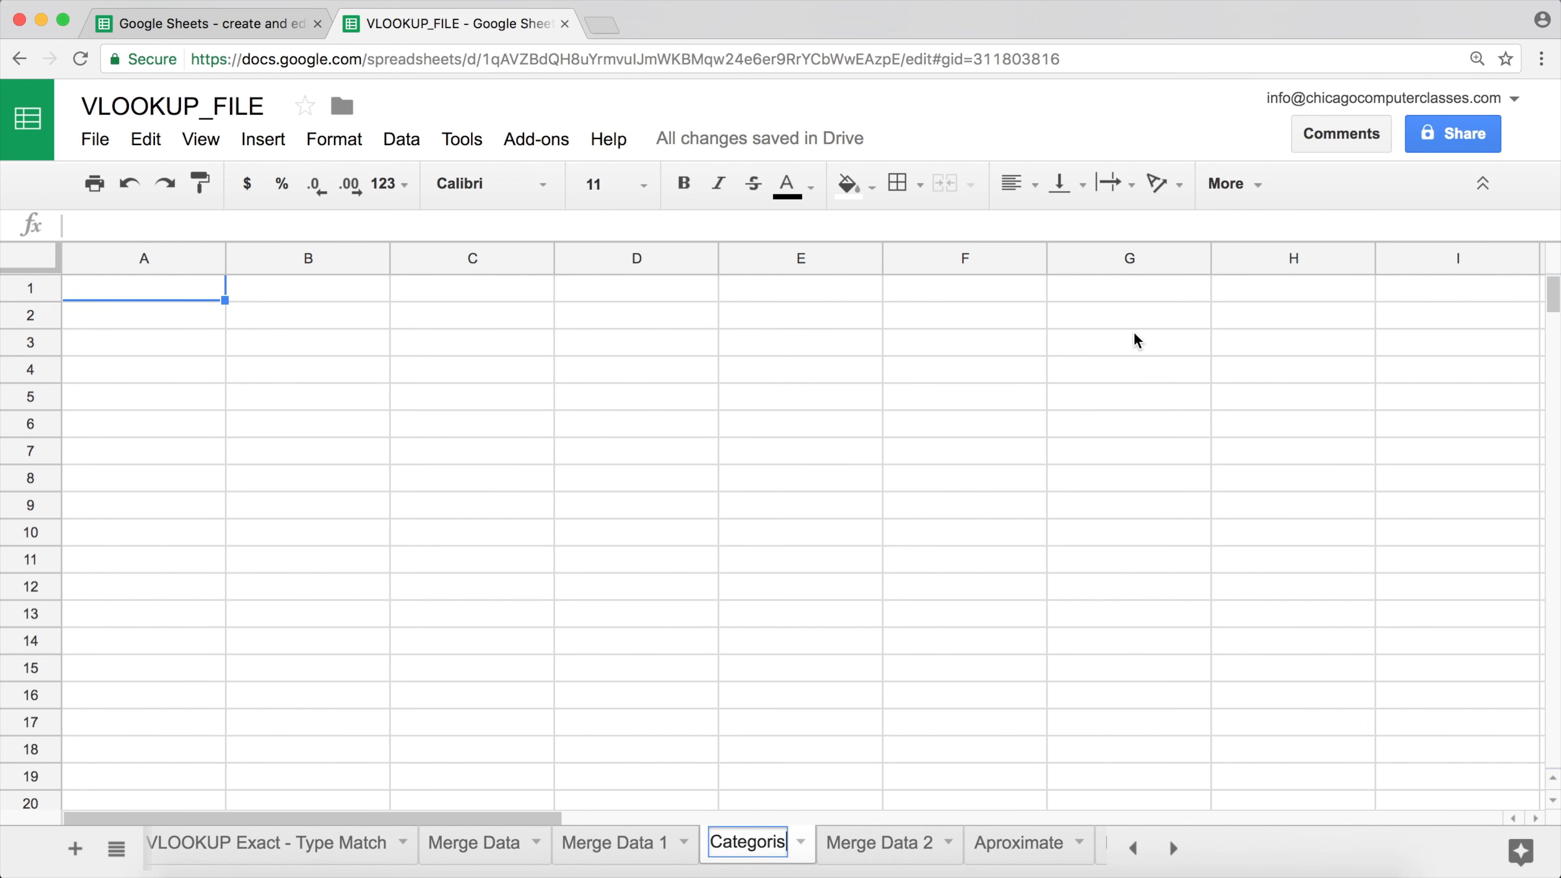
key(BackSpace)
key(BackSpace)
text(ies)
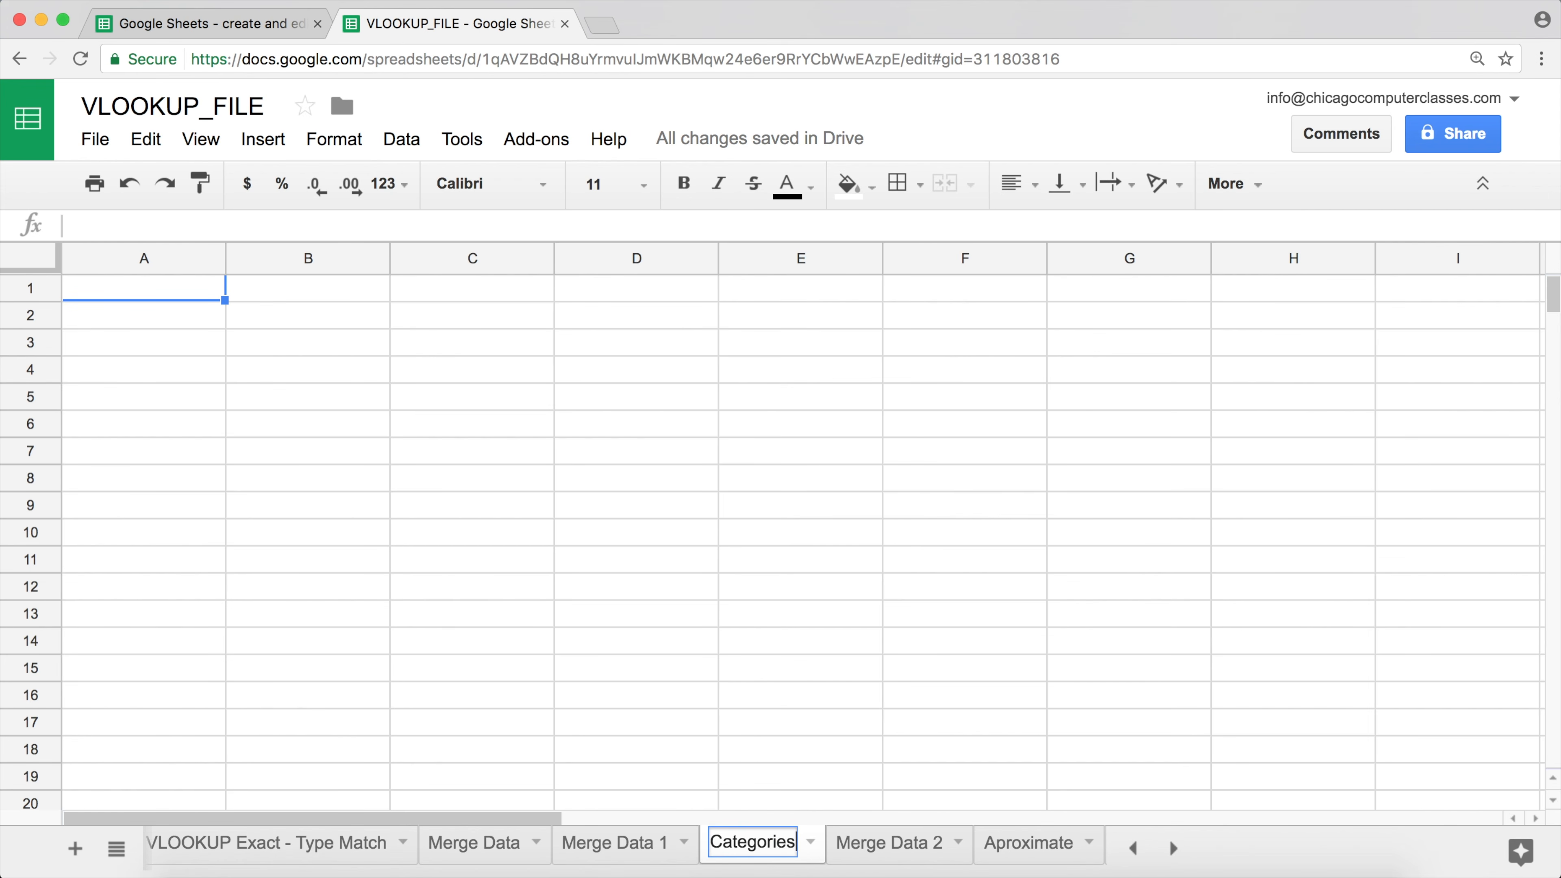
key(Return)
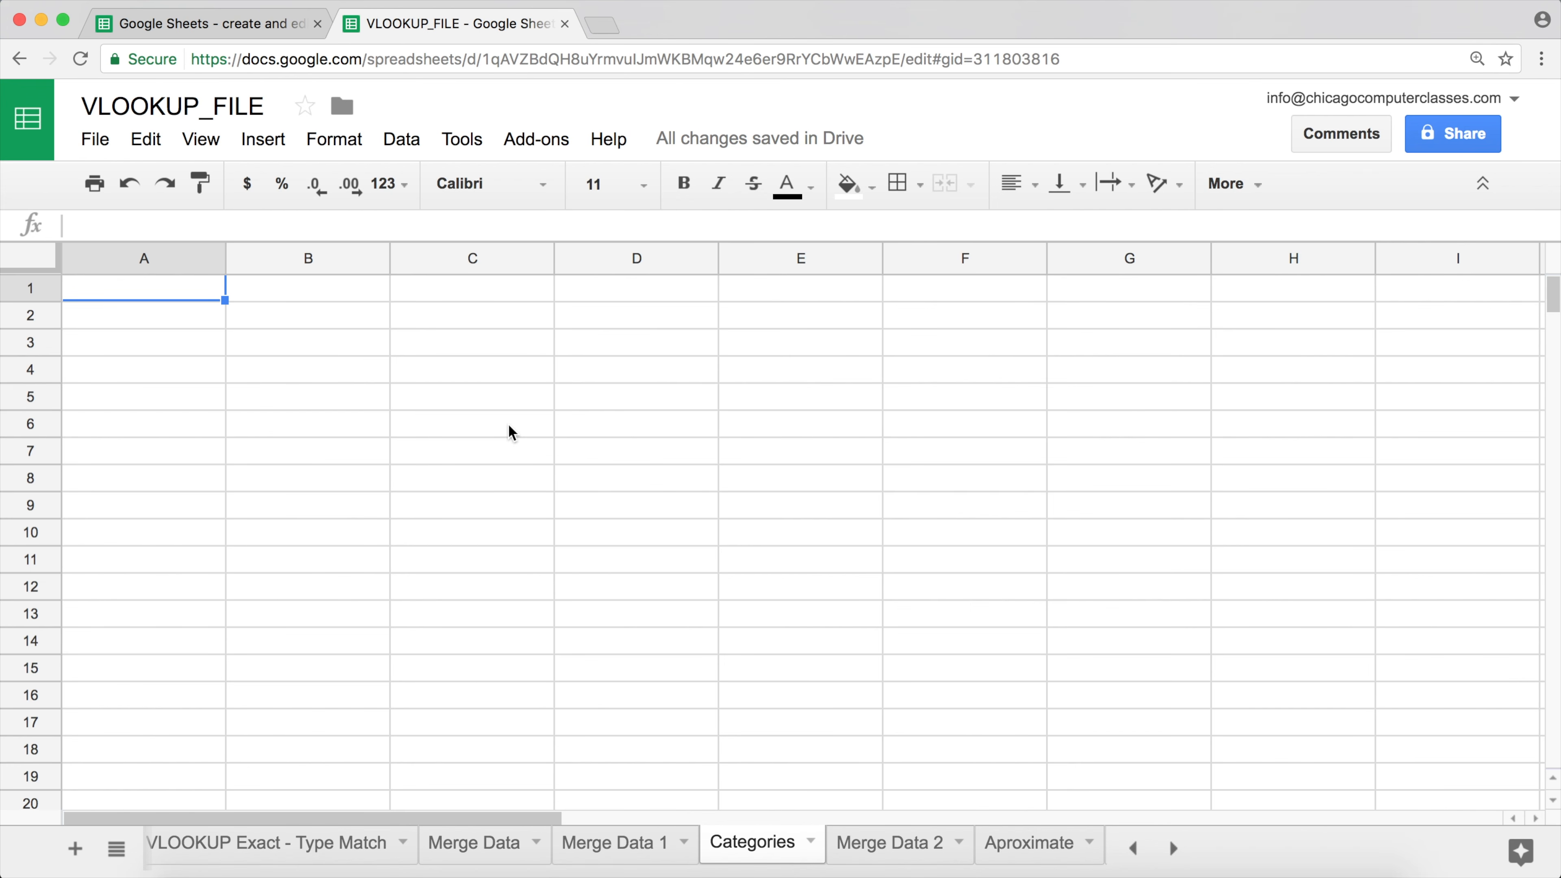
Step: Enter the first price range, 0 to 109.999999, in cell A1 of the Categories sheet
text(0)
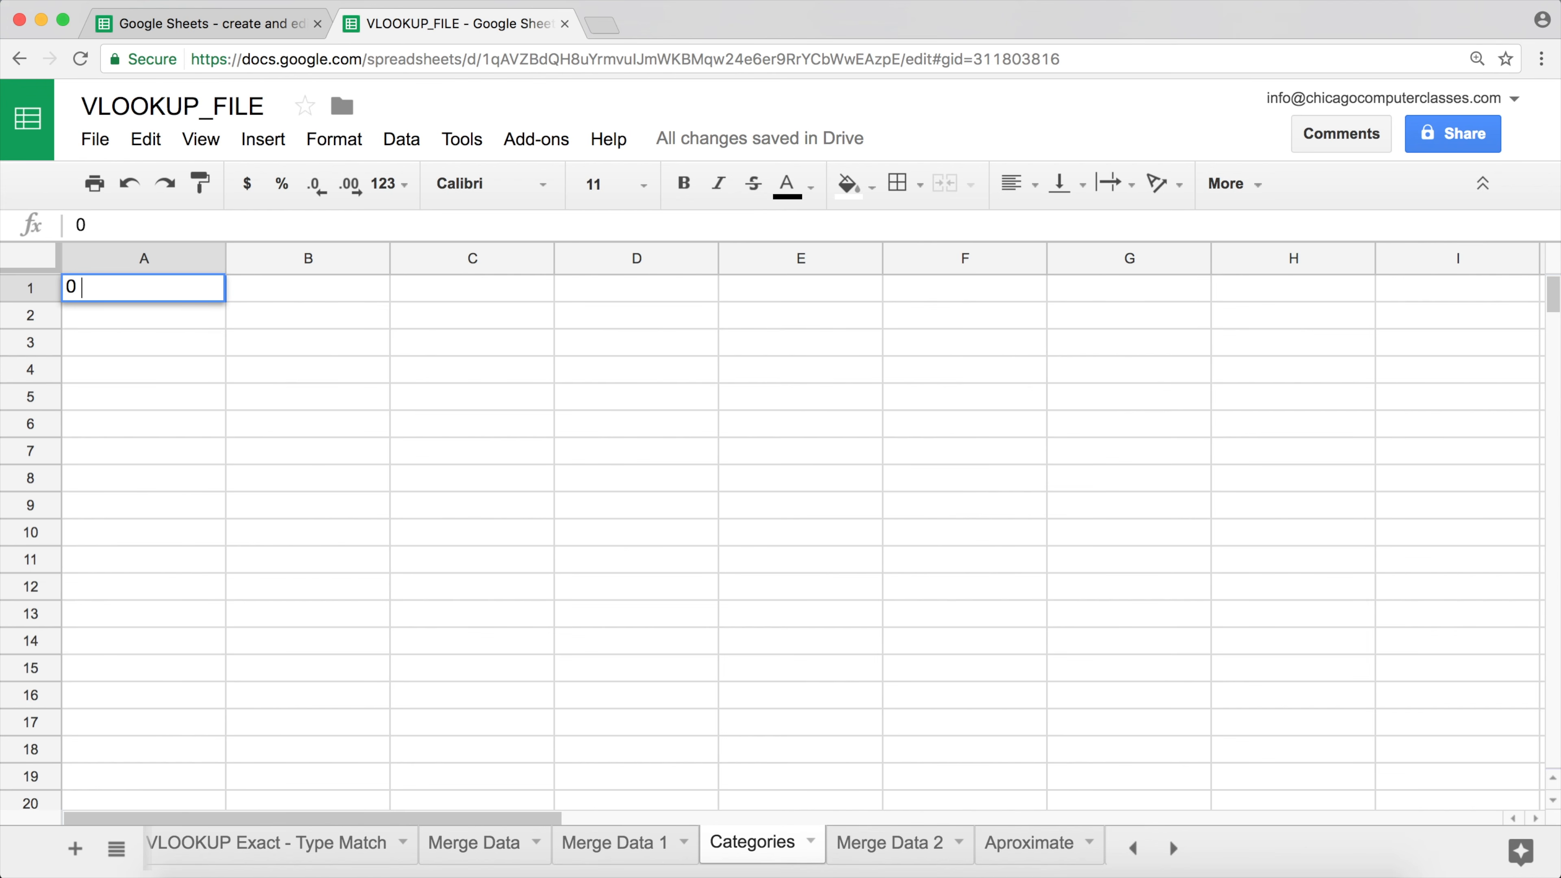
text( to 110)
key(Return)
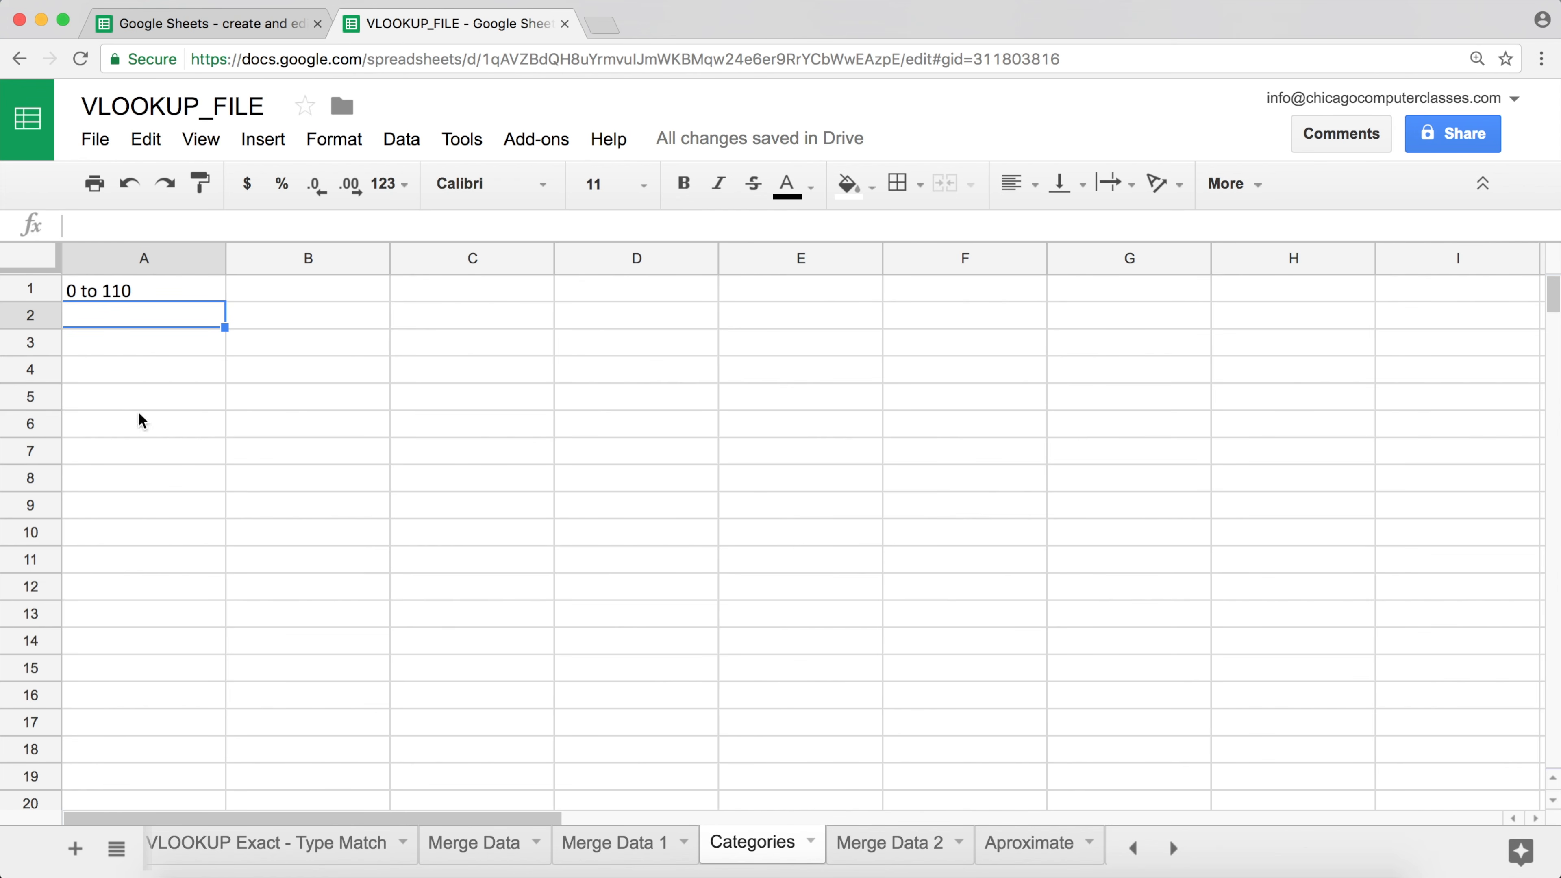
double_click(135, 292)
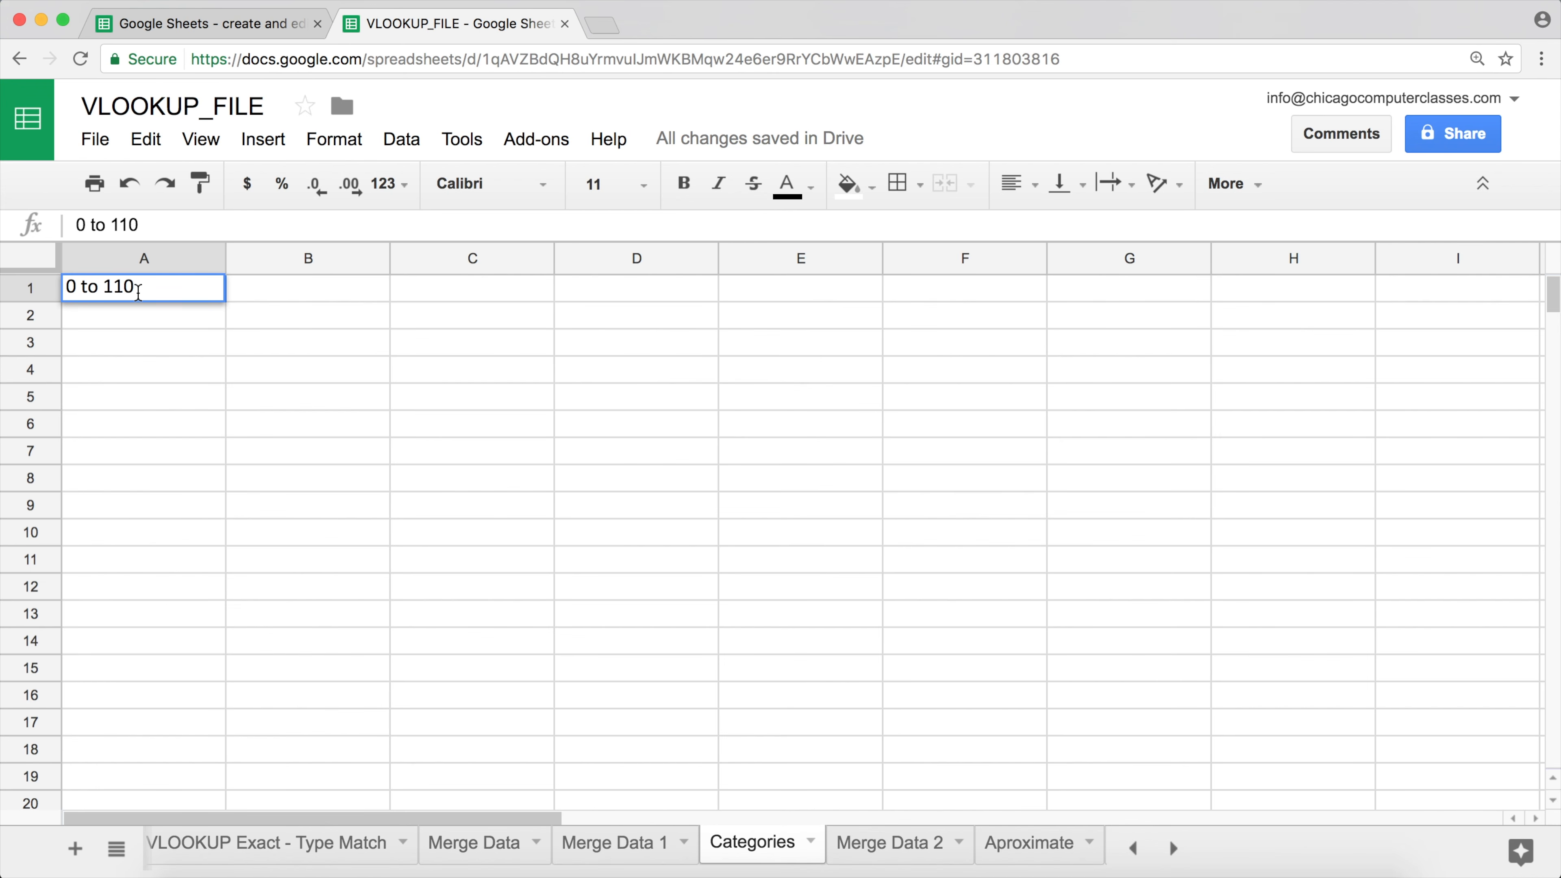
key(BackSpace)
key(BackSpace)
text(09.999999)
key(Return)
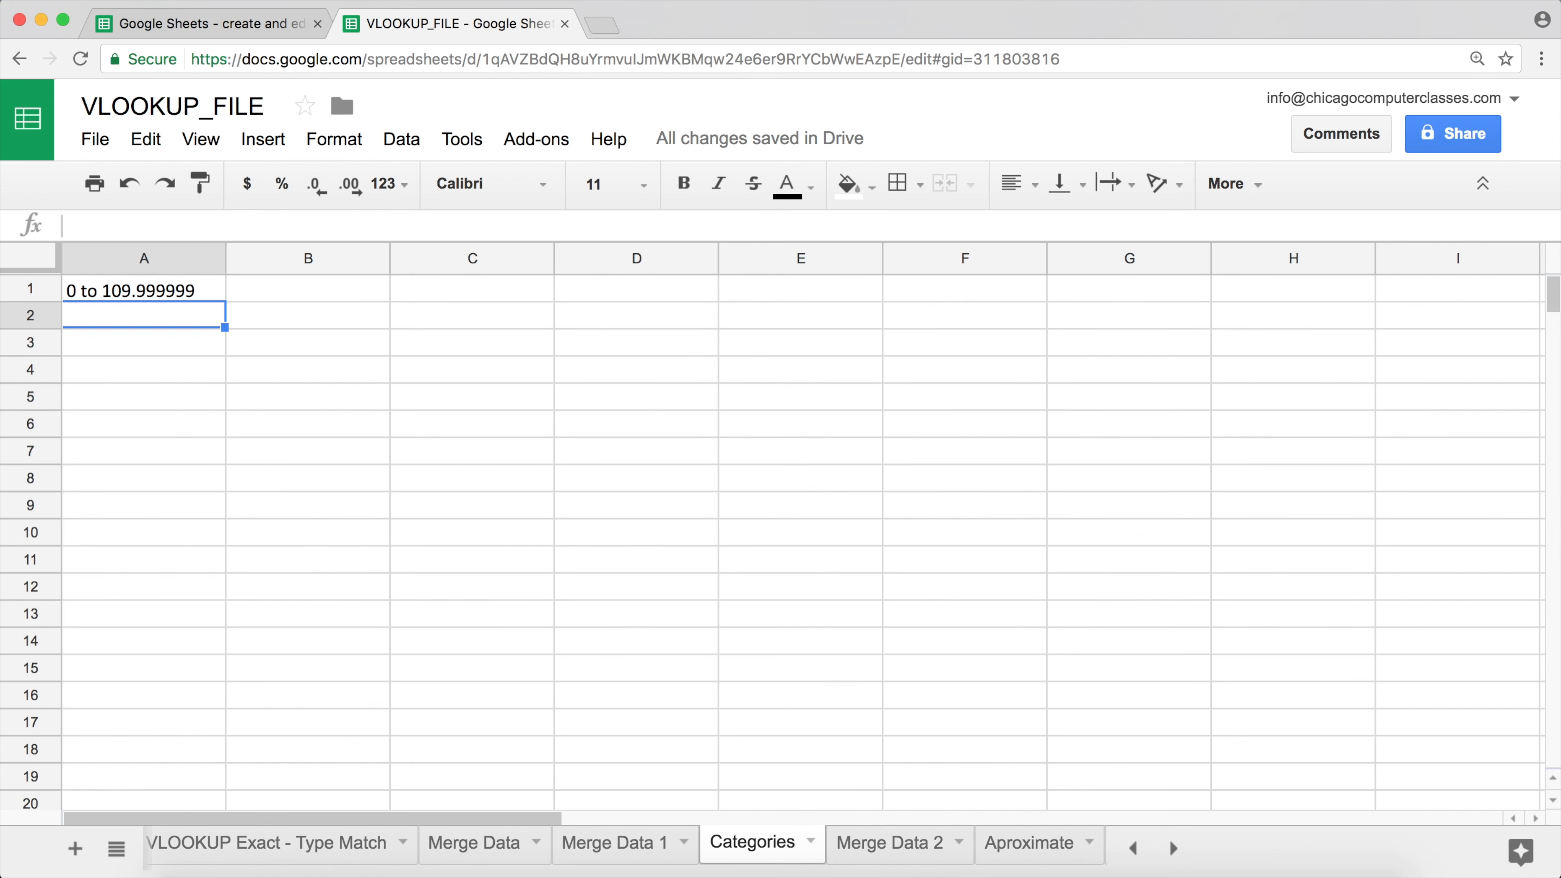
Step: Enter the price ranges "110 to 159.99999" in A2 and "160 and up" in A3
text(110 to )
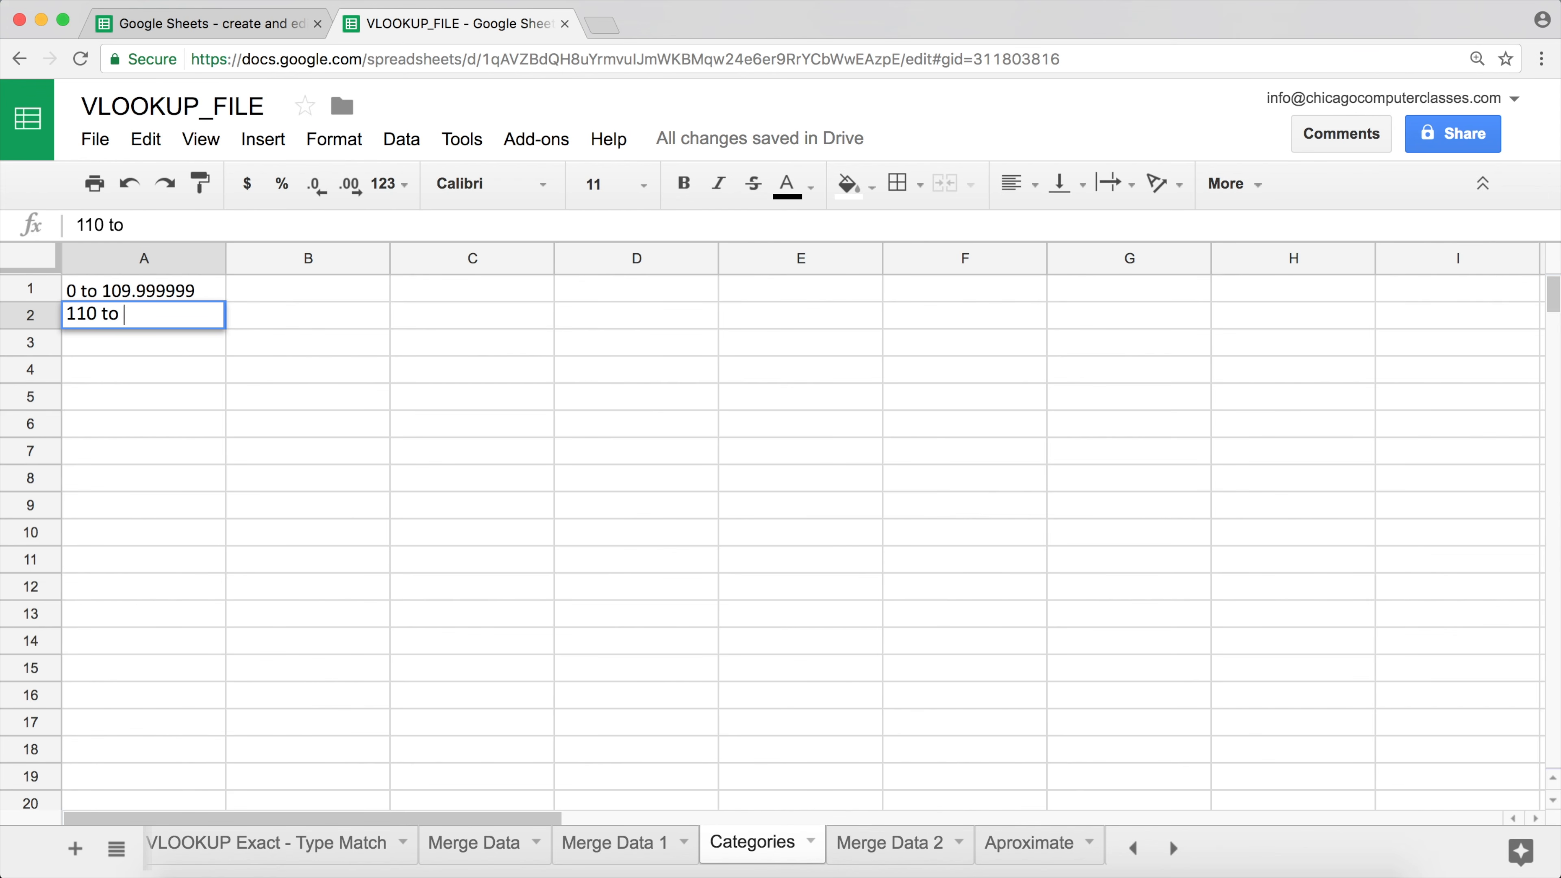
text(1)
text(60)
key(BackSpace)
key(BackSpace)
text(59.99999)
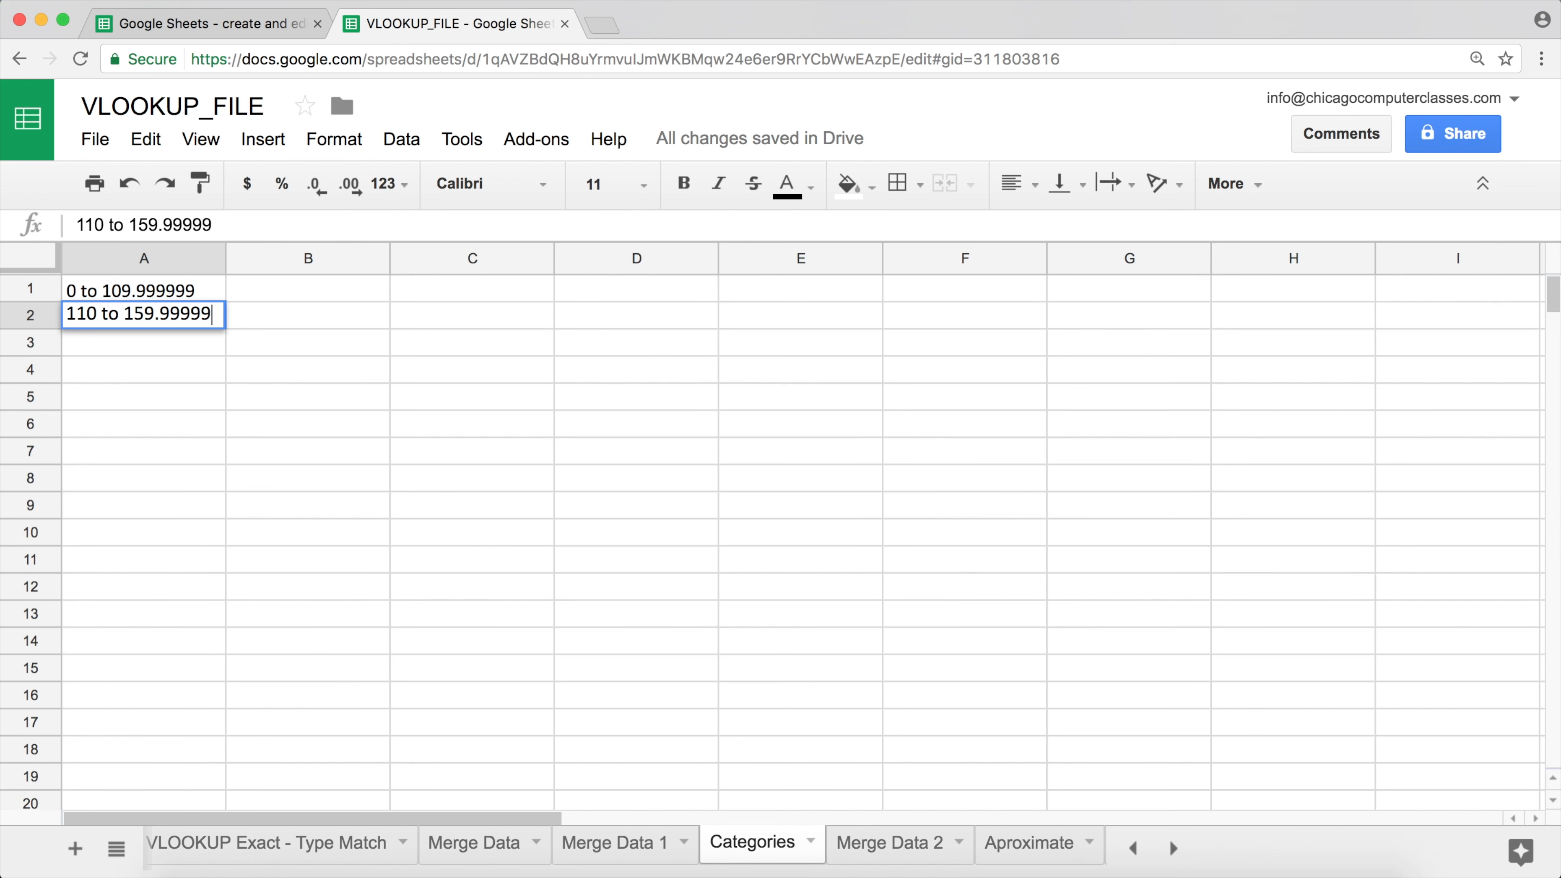
key(Return)
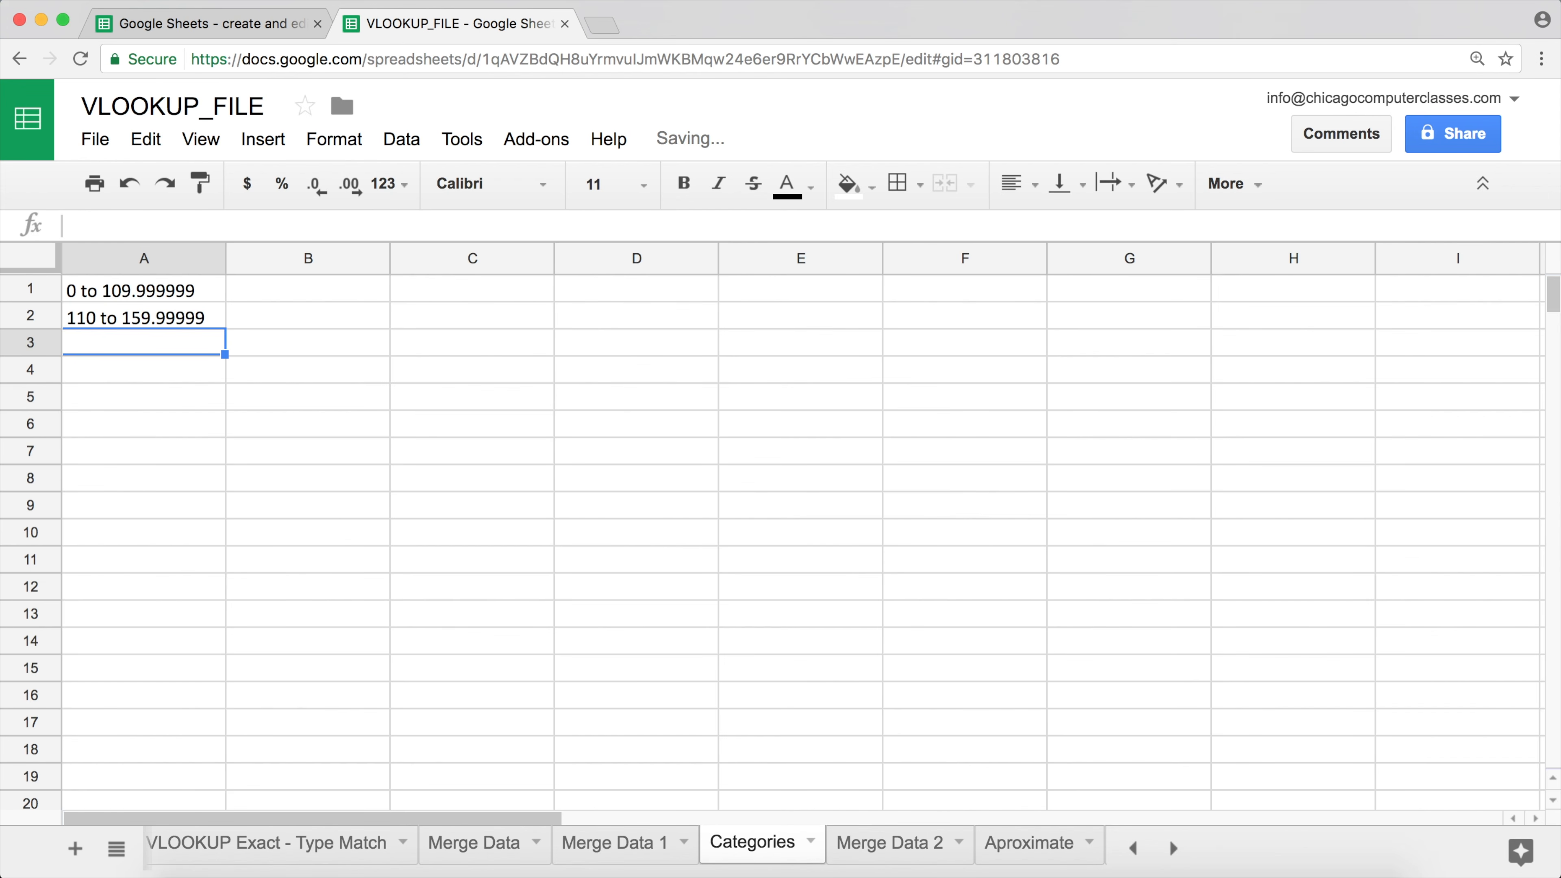
text(160 and up)
key(Return)
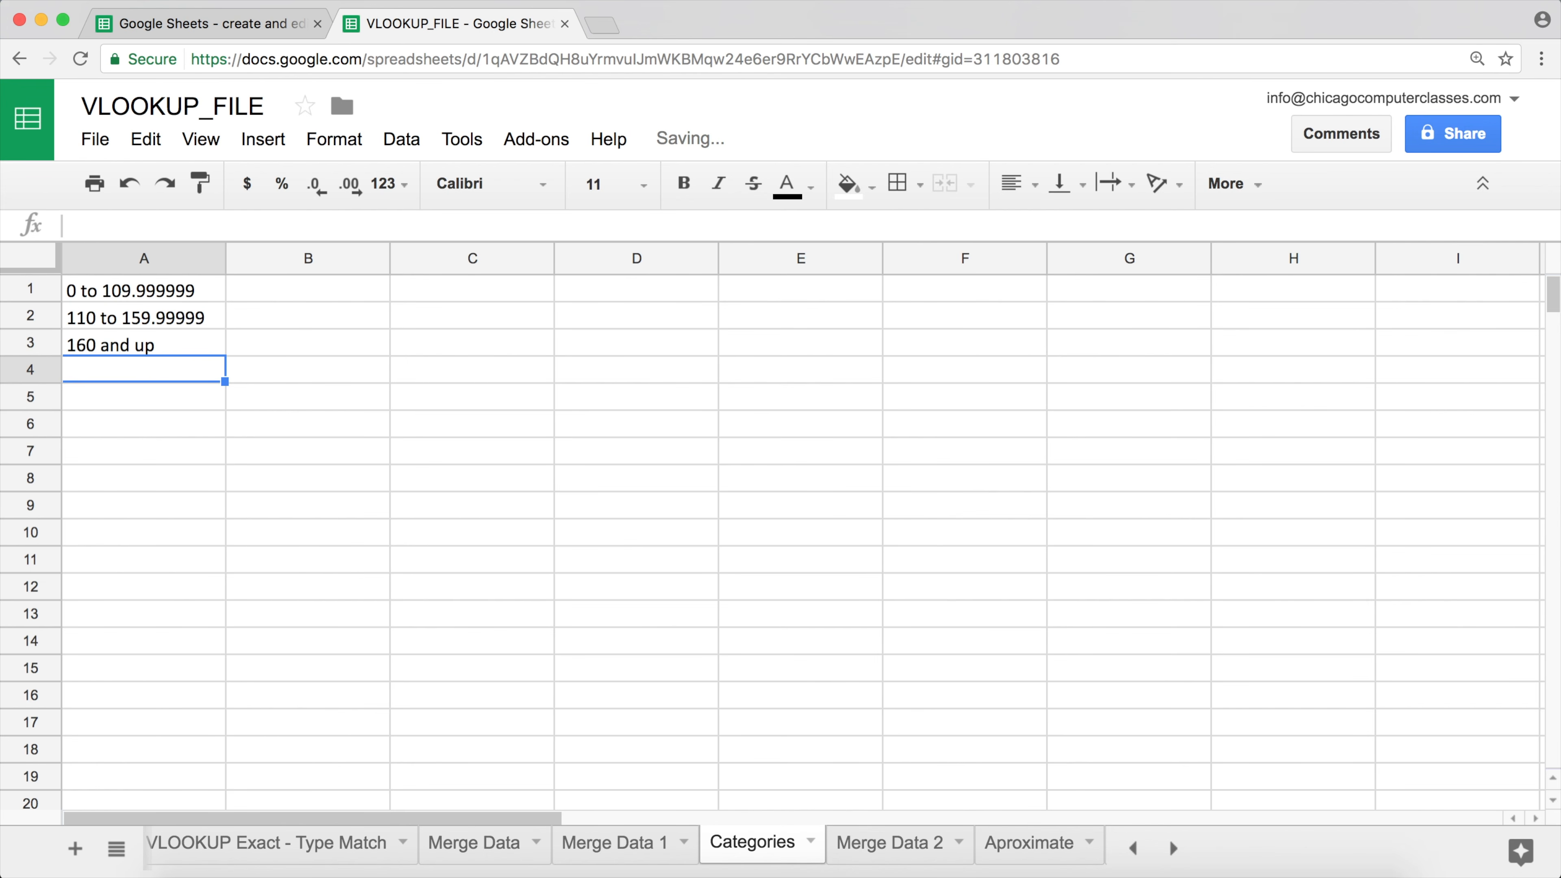
Step: Insert a row above the price ranges and enter the header Explanation in A1
click(47, 298)
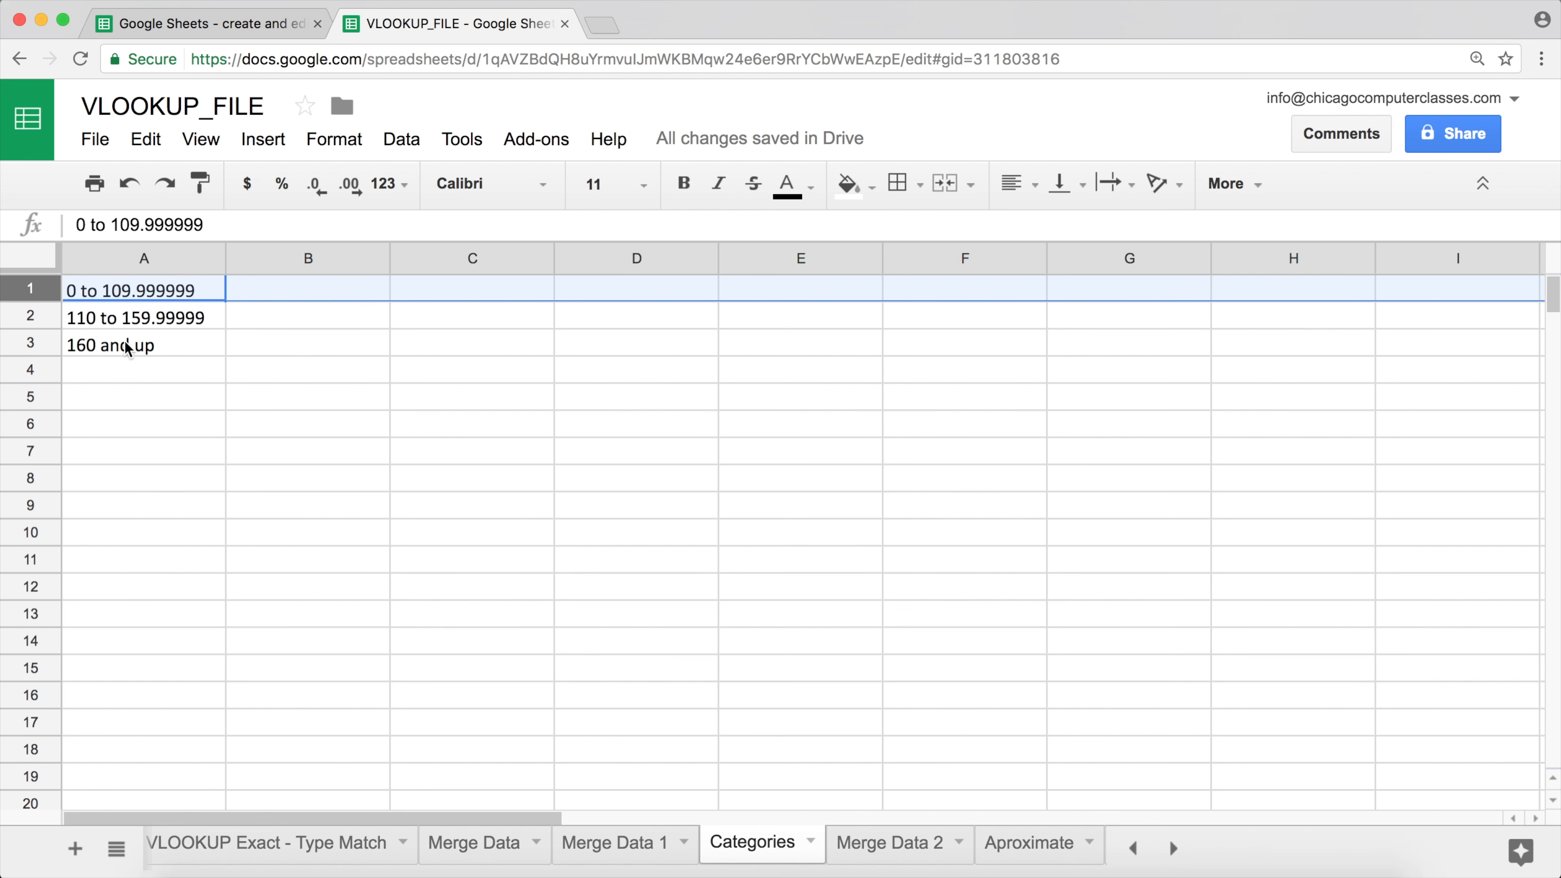
right_click(43, 290)
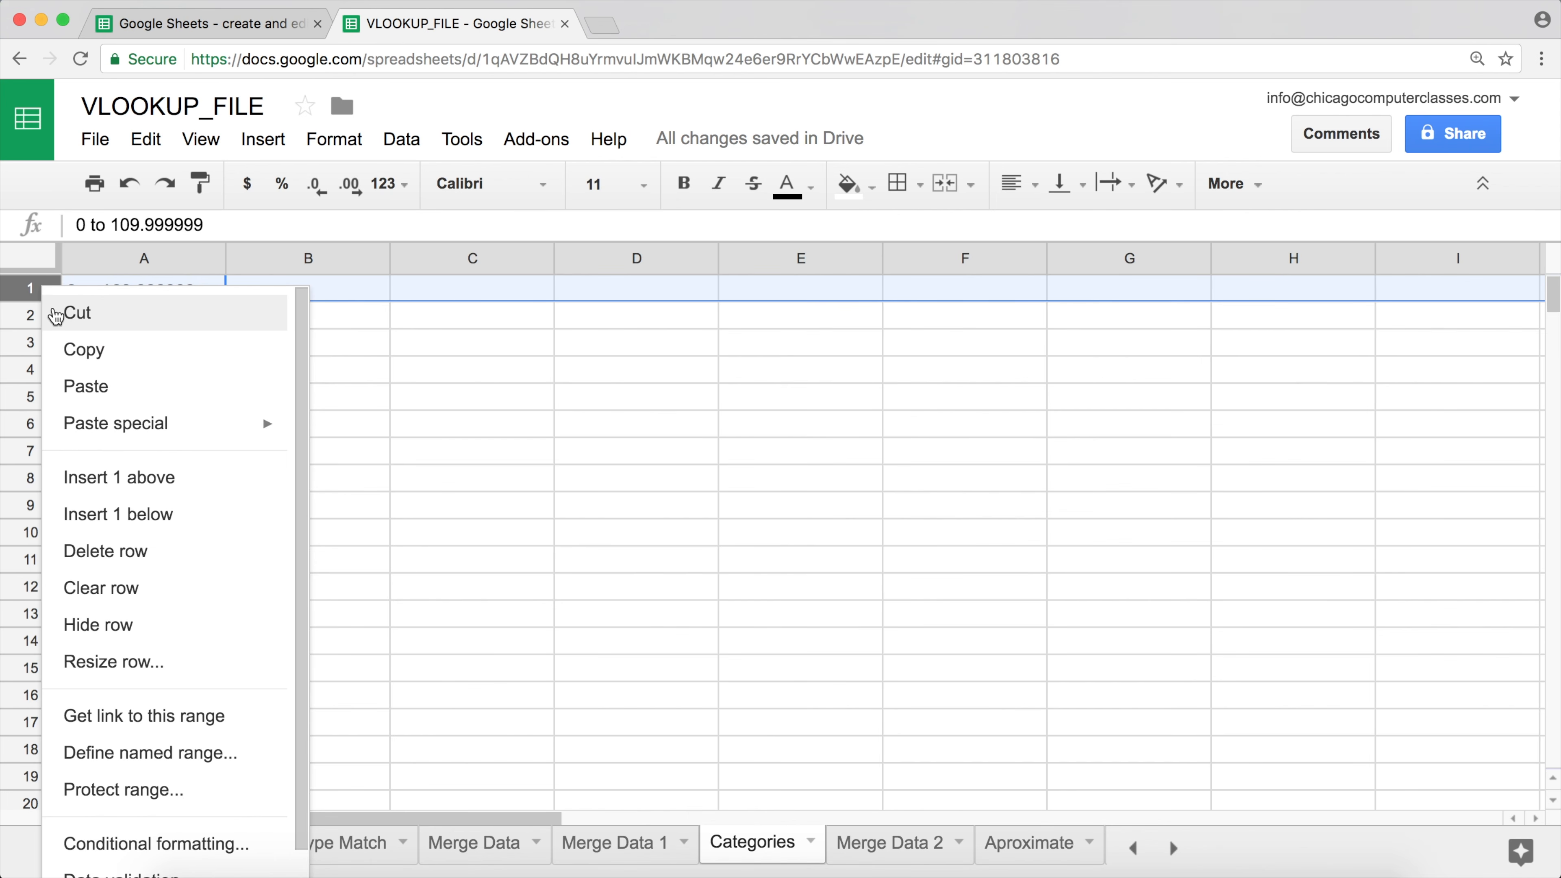
click(158, 486)
click(138, 298)
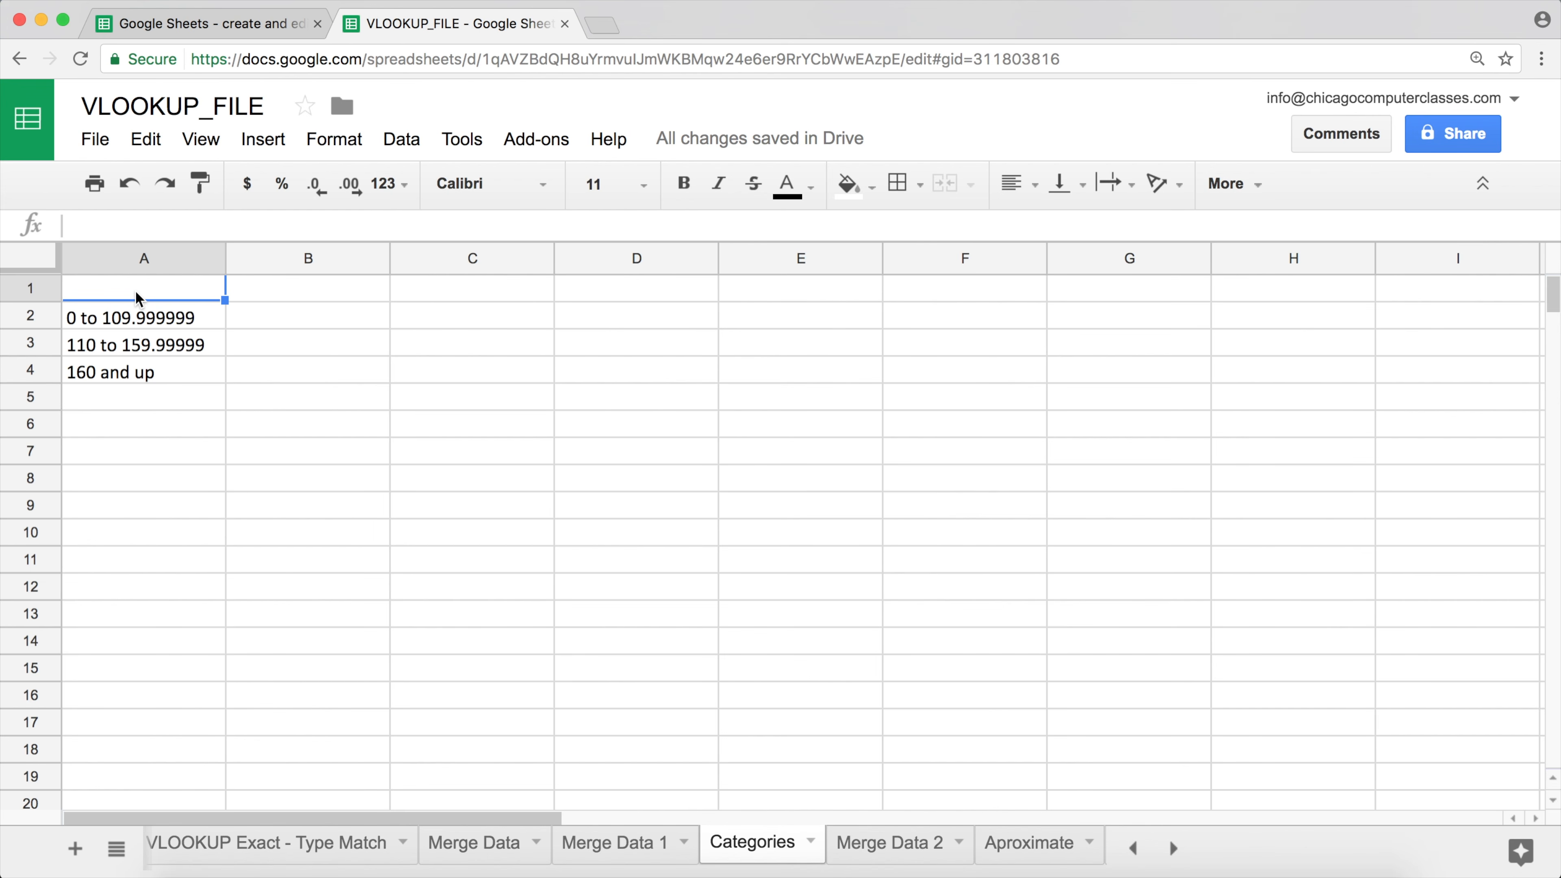
text(Expla)
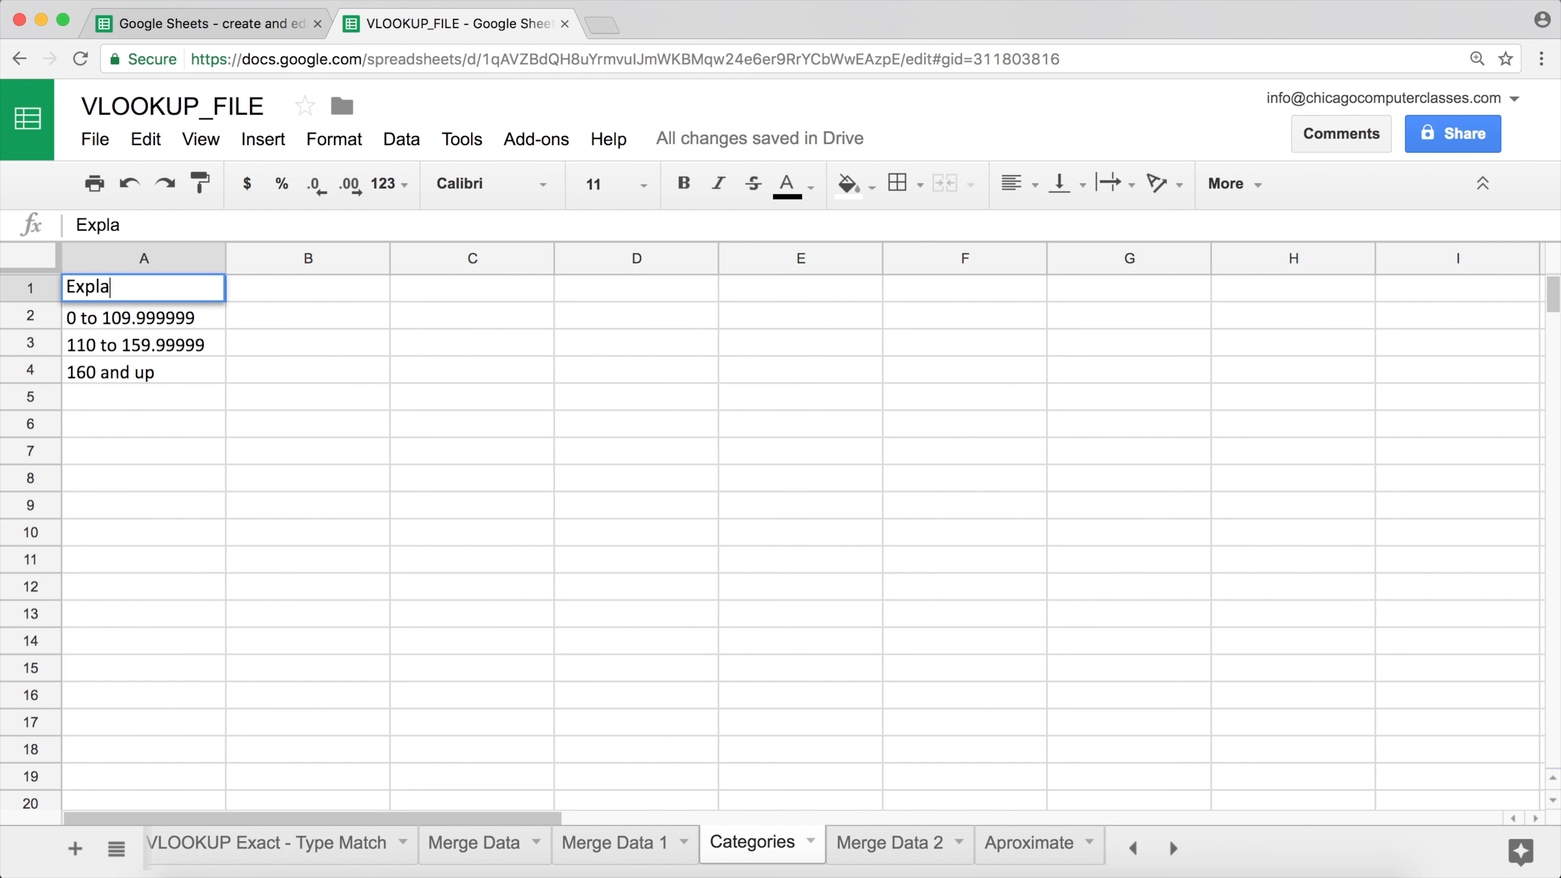
text(nation)
key(Return)
key(Up)
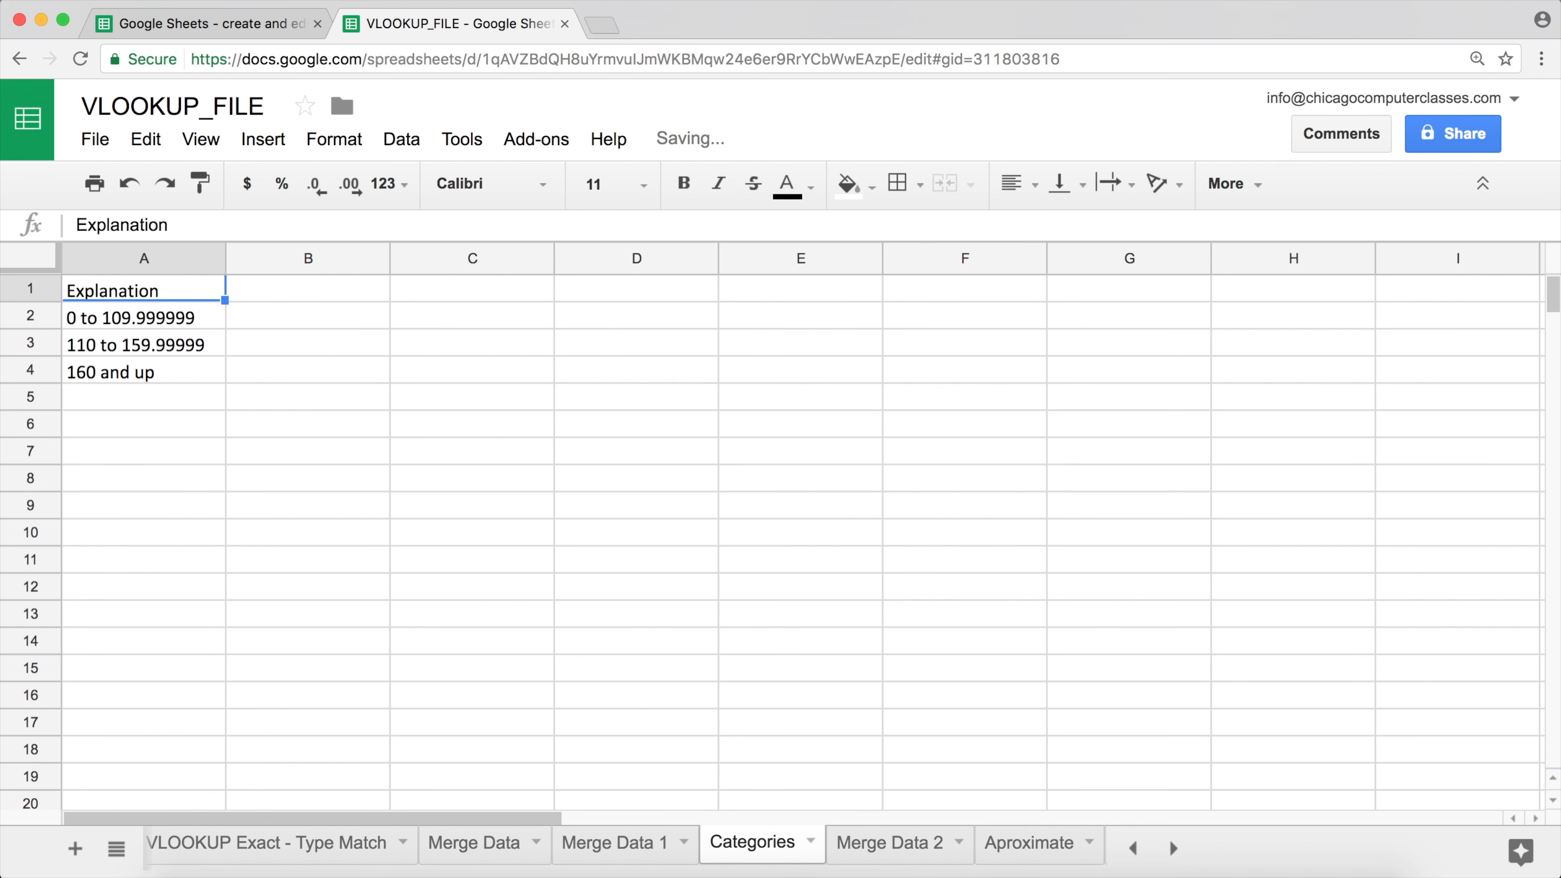
Step: Examine the price ranges in the Explanation column of the Categories sheet to identify each range's lower bound
key(Right)
key(Down)
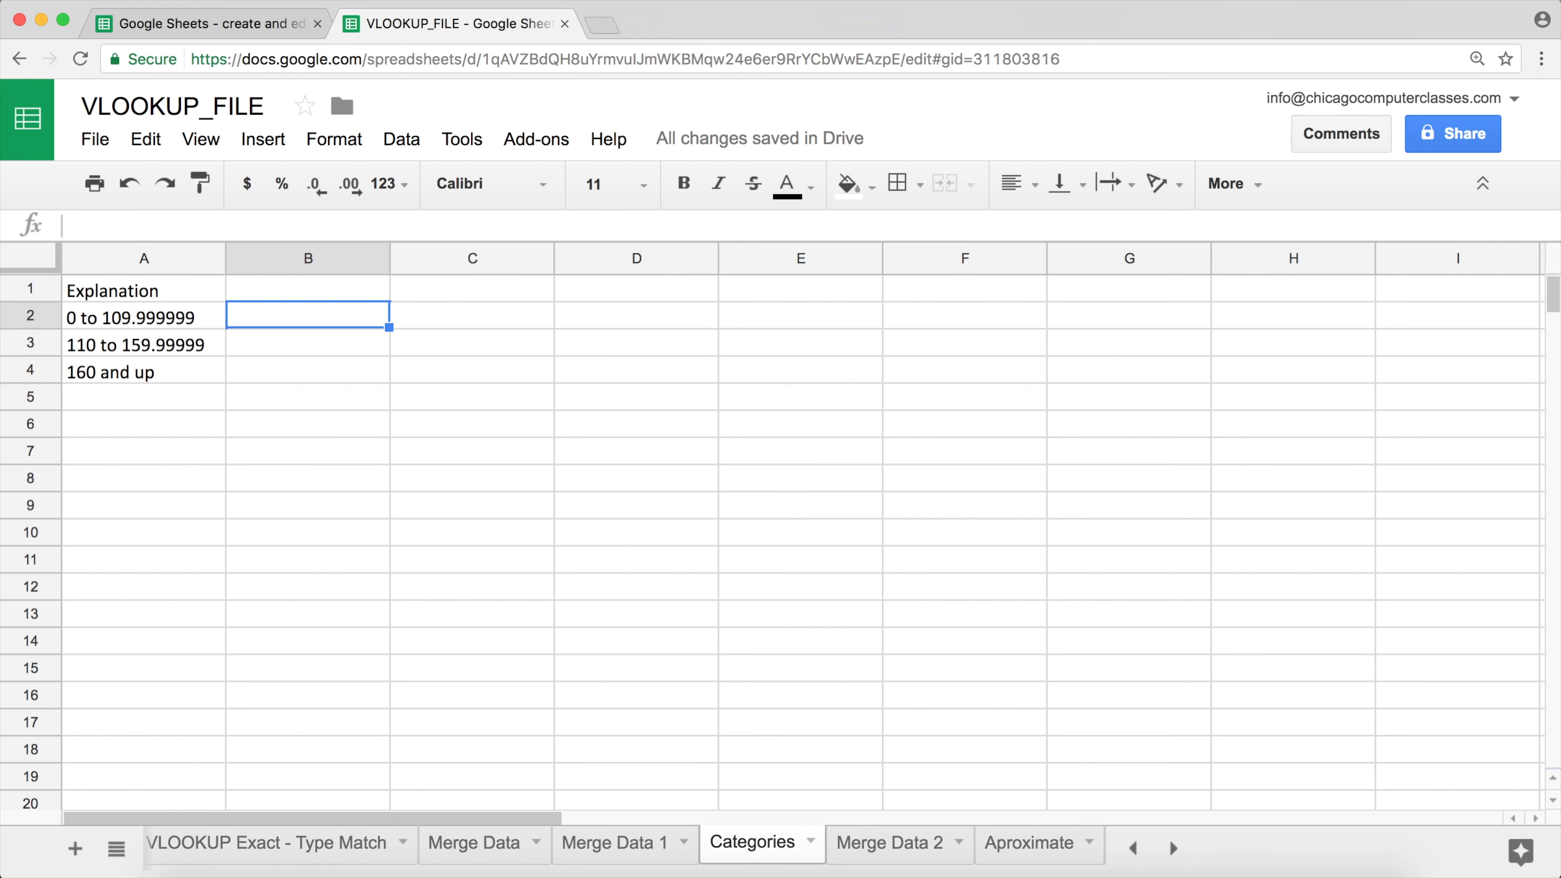
key(Left)
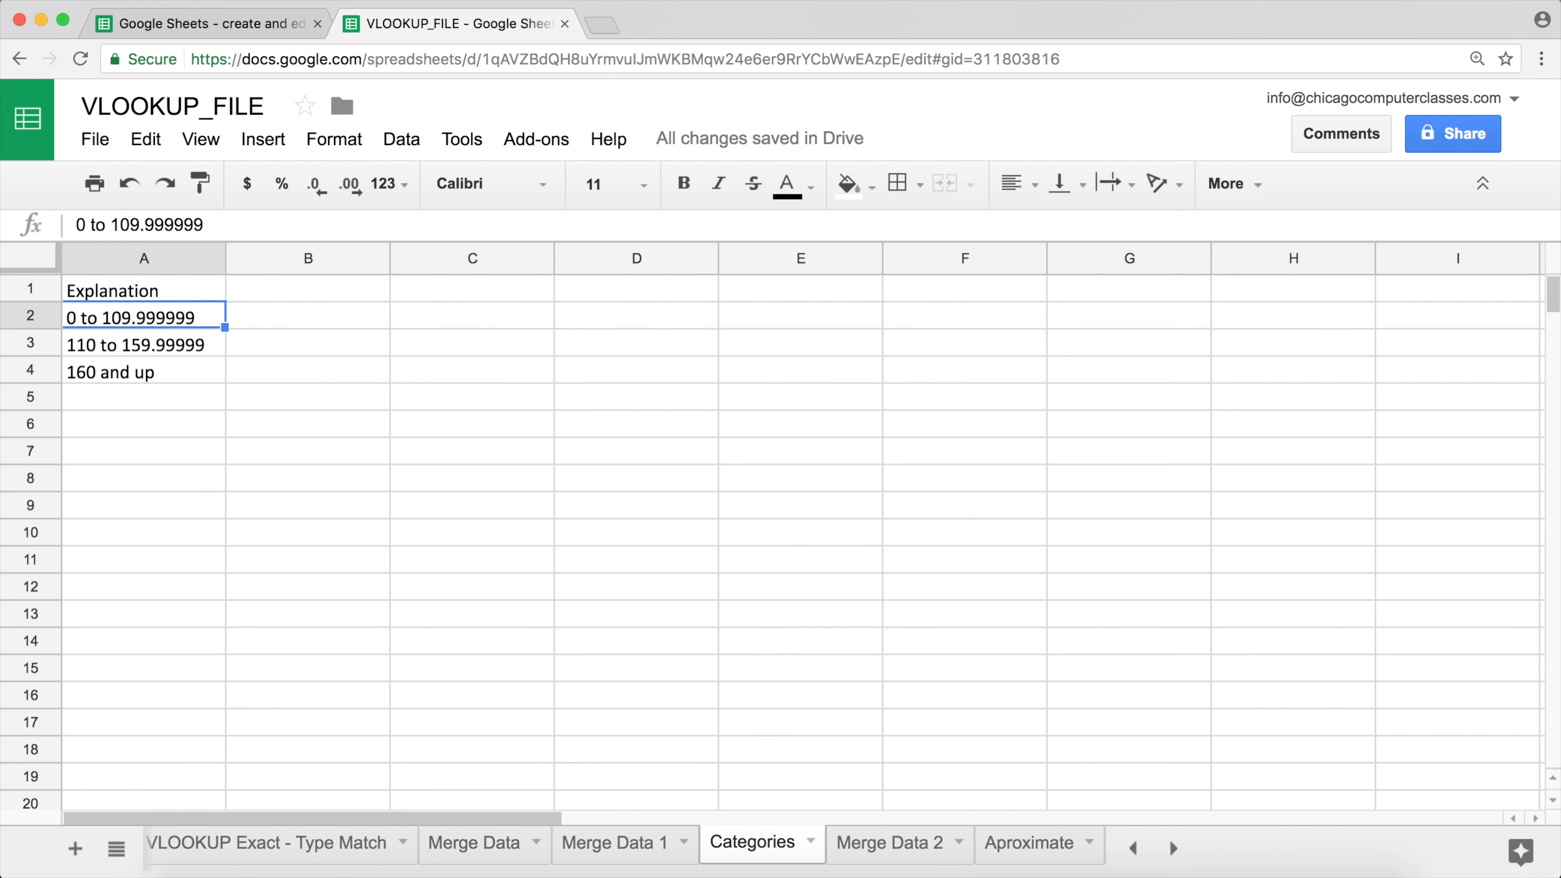
key(Down)
key(Down)
key(Up)
key(Up)
key(Down)
key(Down)
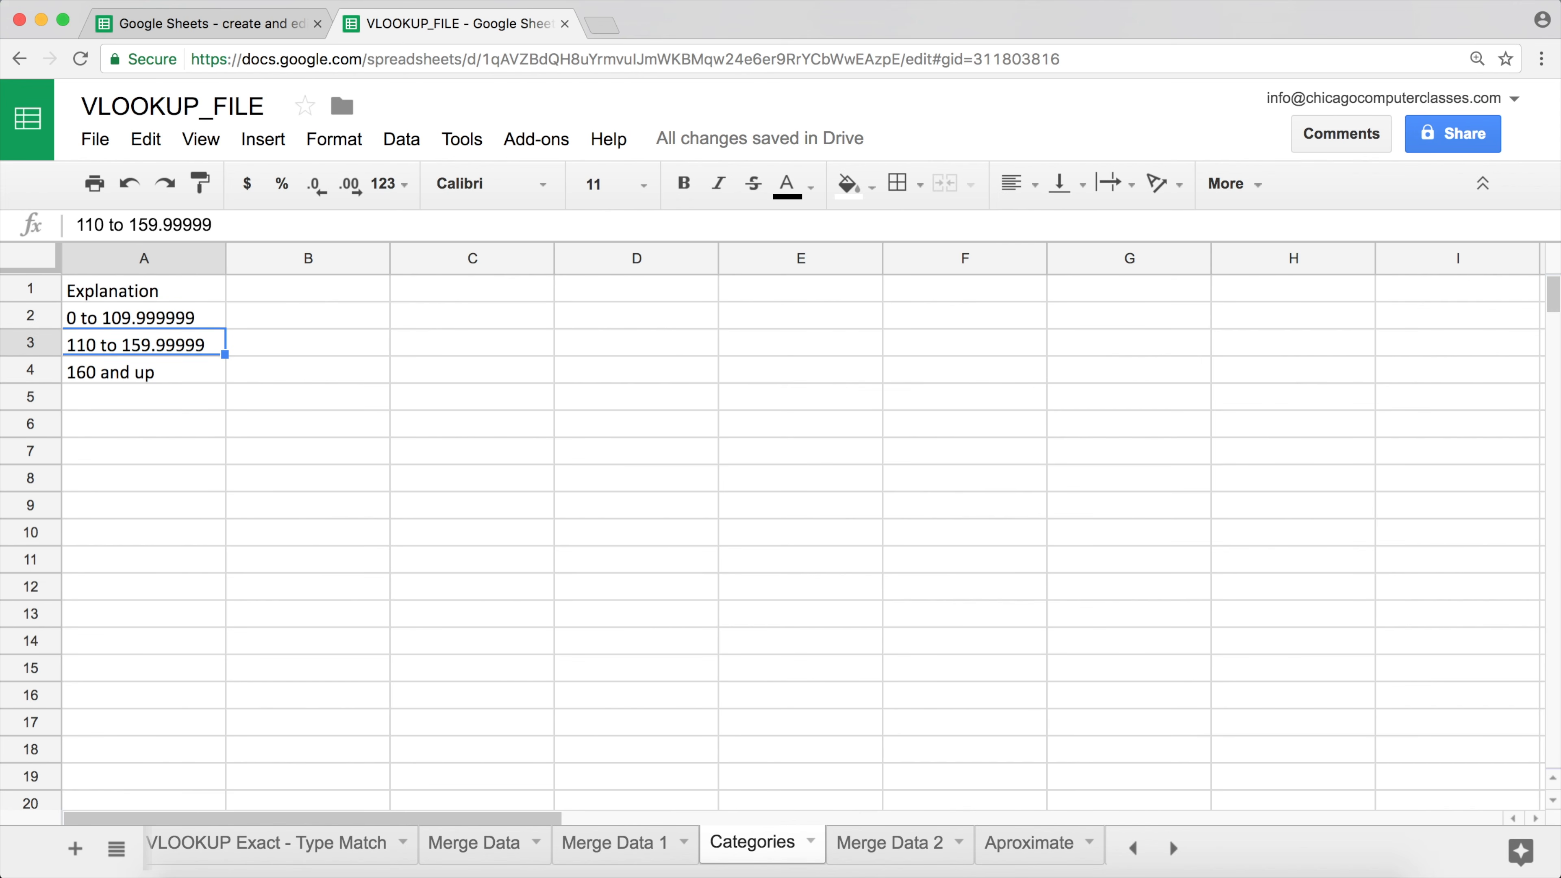
key(Up)
key(Up)
key(Down)
key(Up)
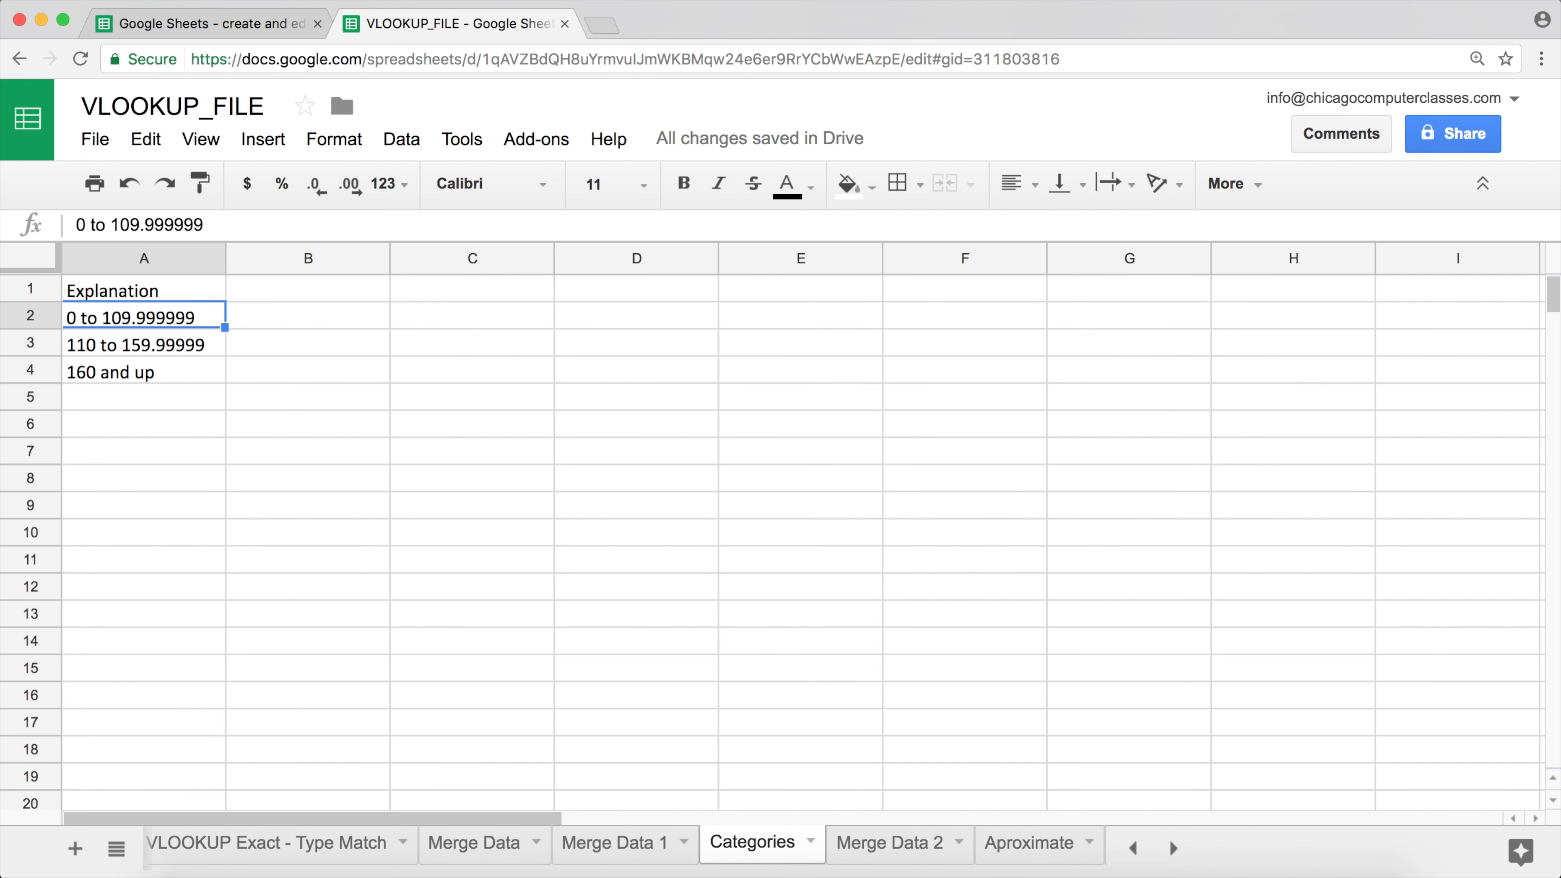
Step: Enter the lower bounds 0, 110 and 160 in cells B2 to B4, beside the matching price ranges
key(Right)
text(0)
key(Return)
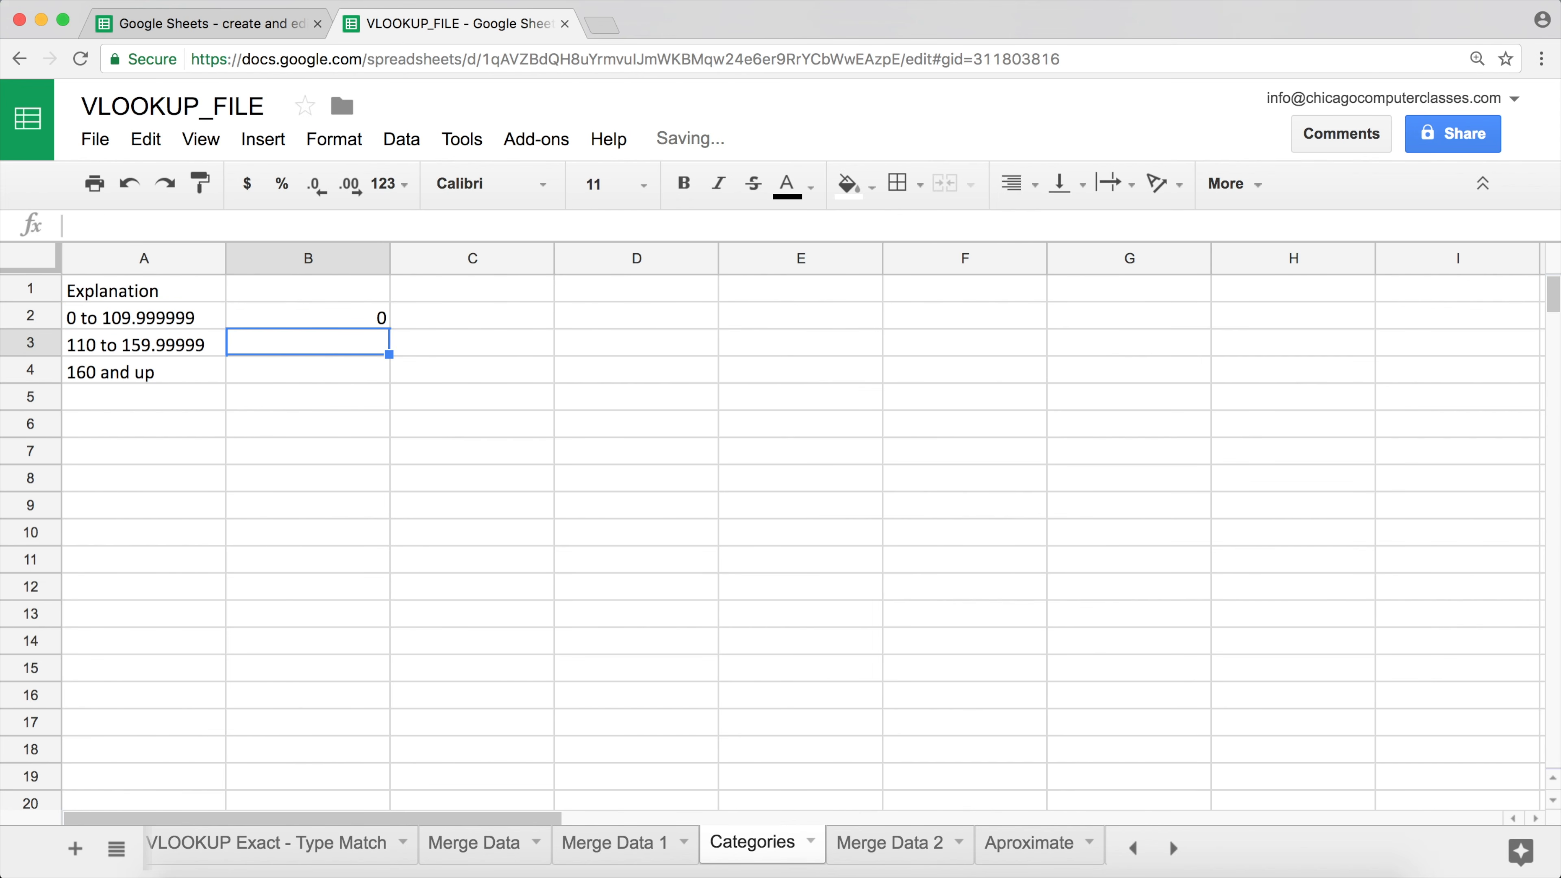
key(Left)
key(Right)
text(110)
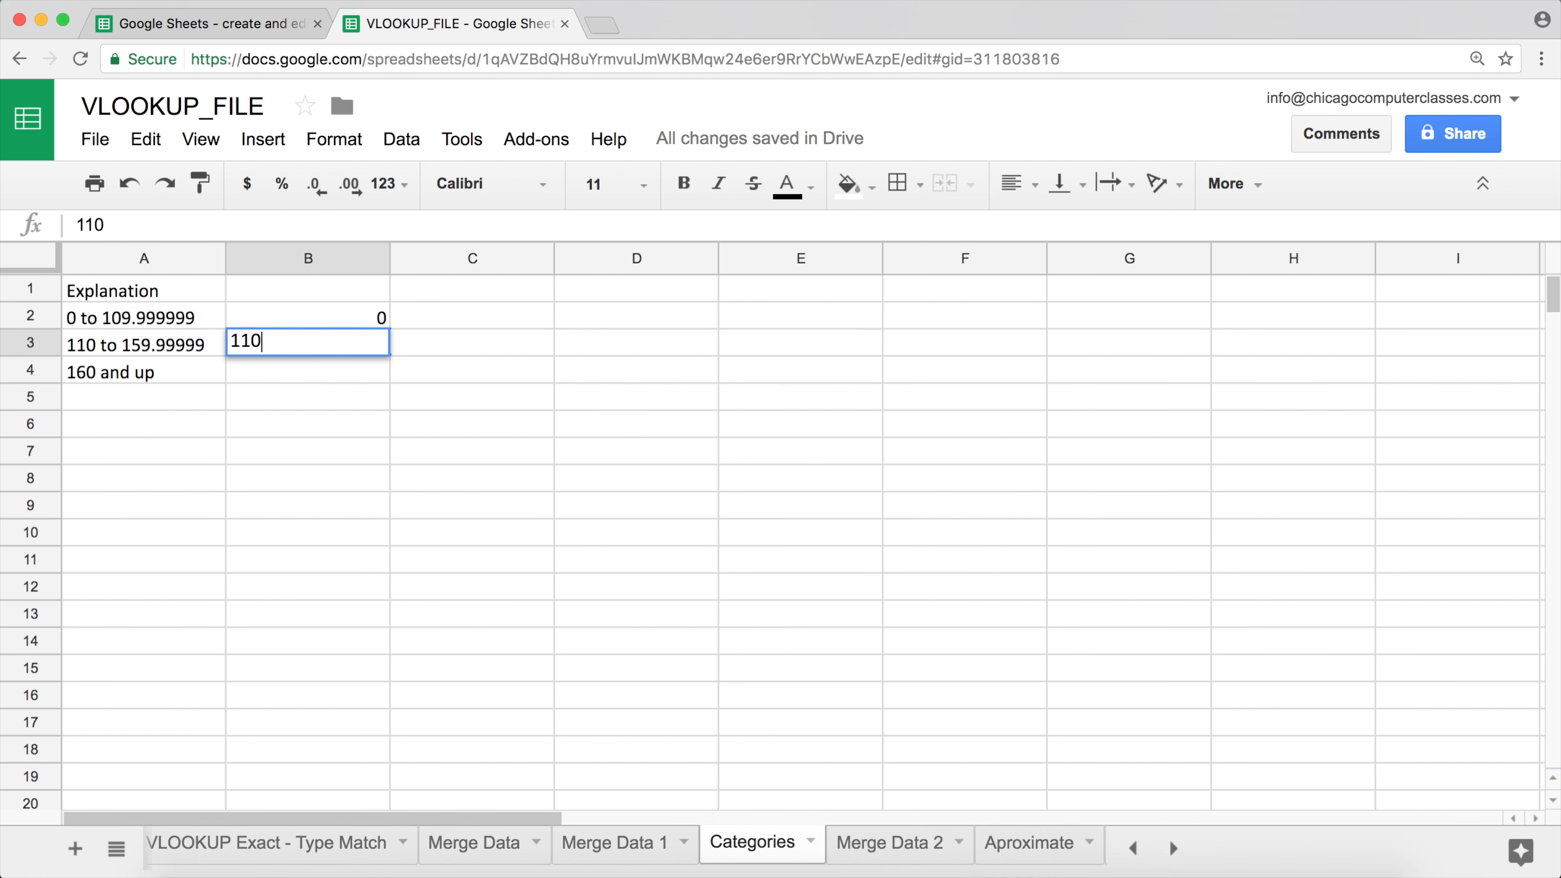
key(Return)
key(Left)
key(Right)
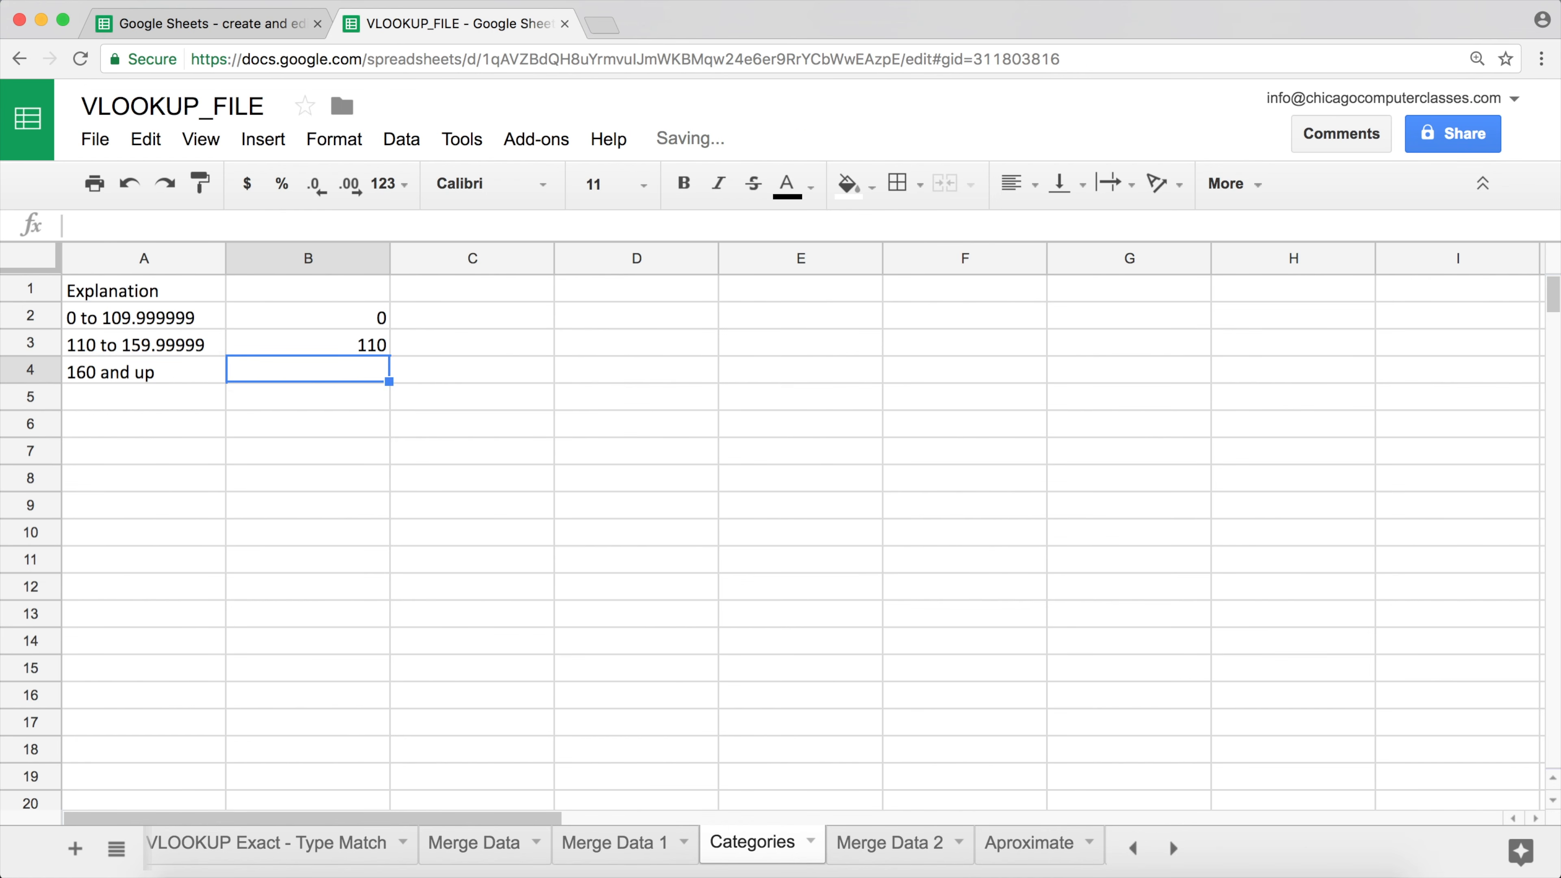
text(160)
key(Up)
Step: Enter the header Lookup Column in cell B1 above the lower bounds
key(Up)
key(Up)
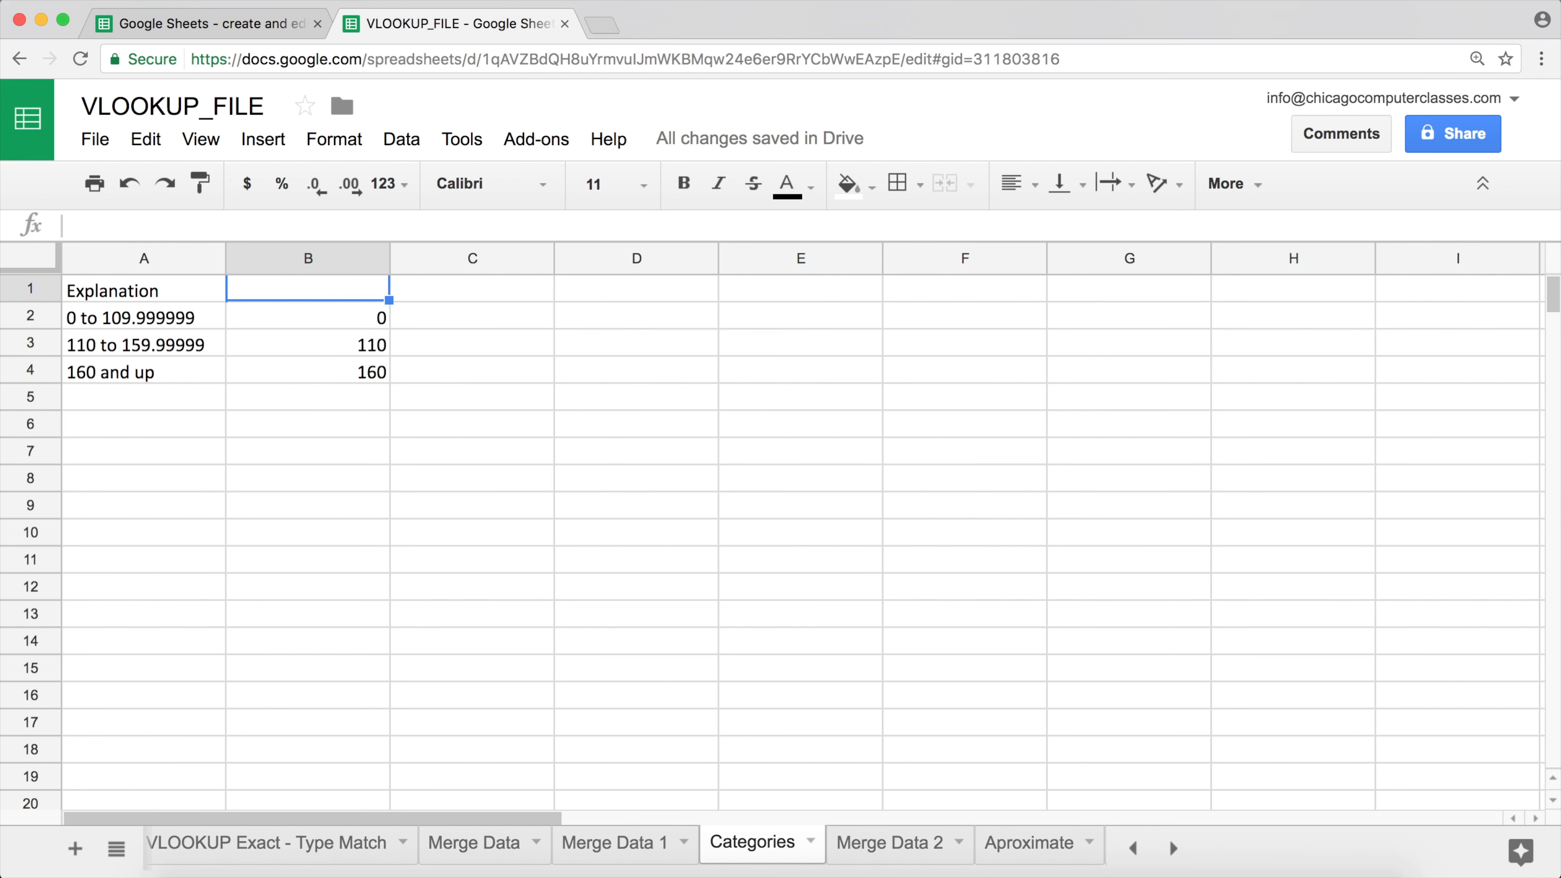
text(Looku)
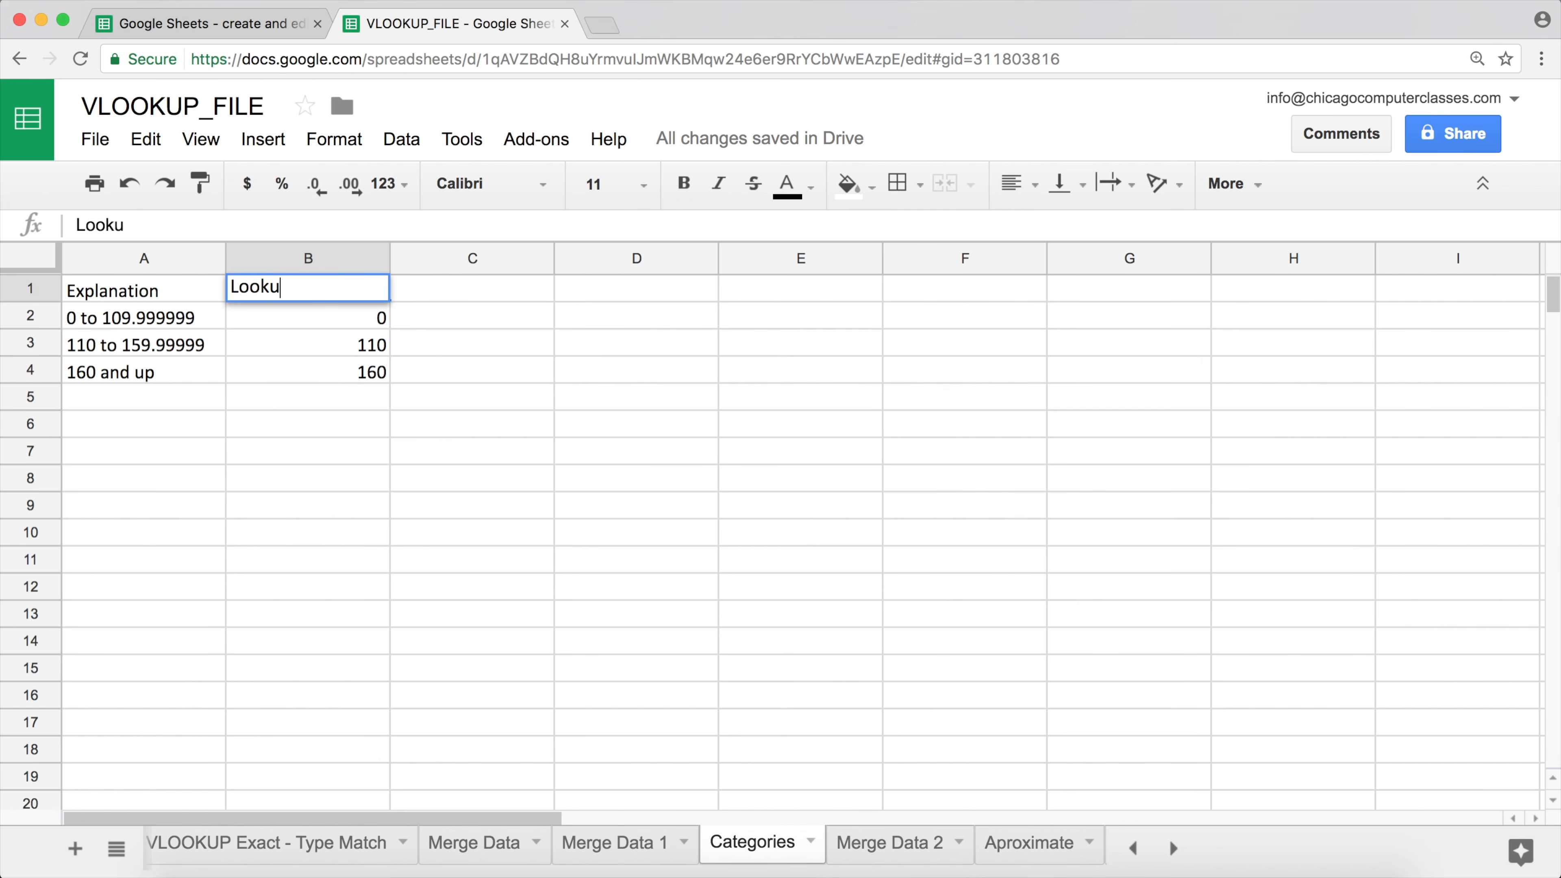
text(p Column)
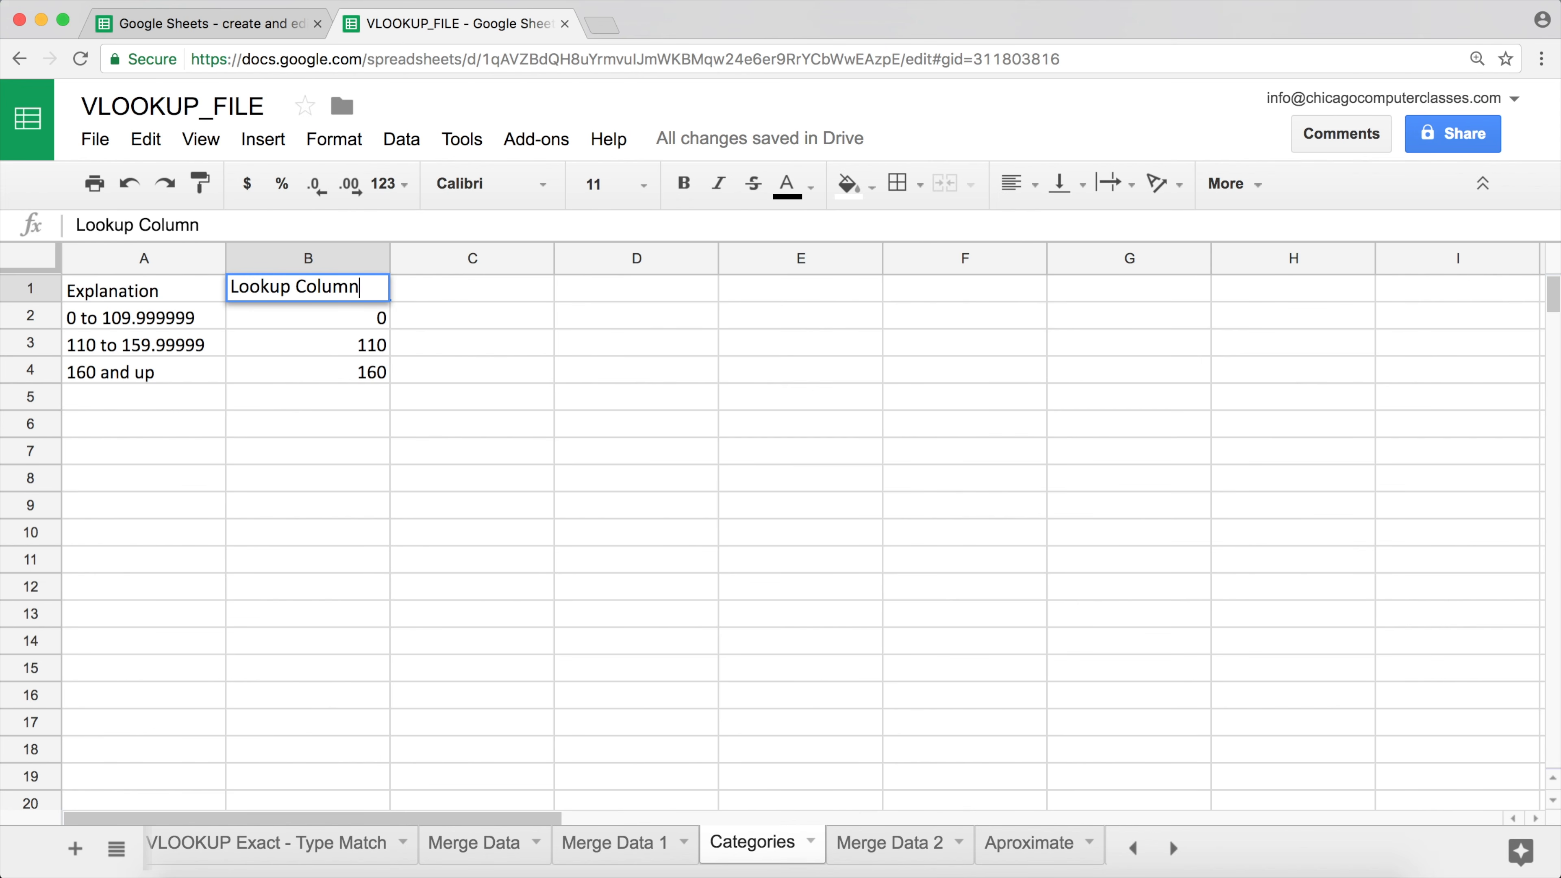
key(Return)
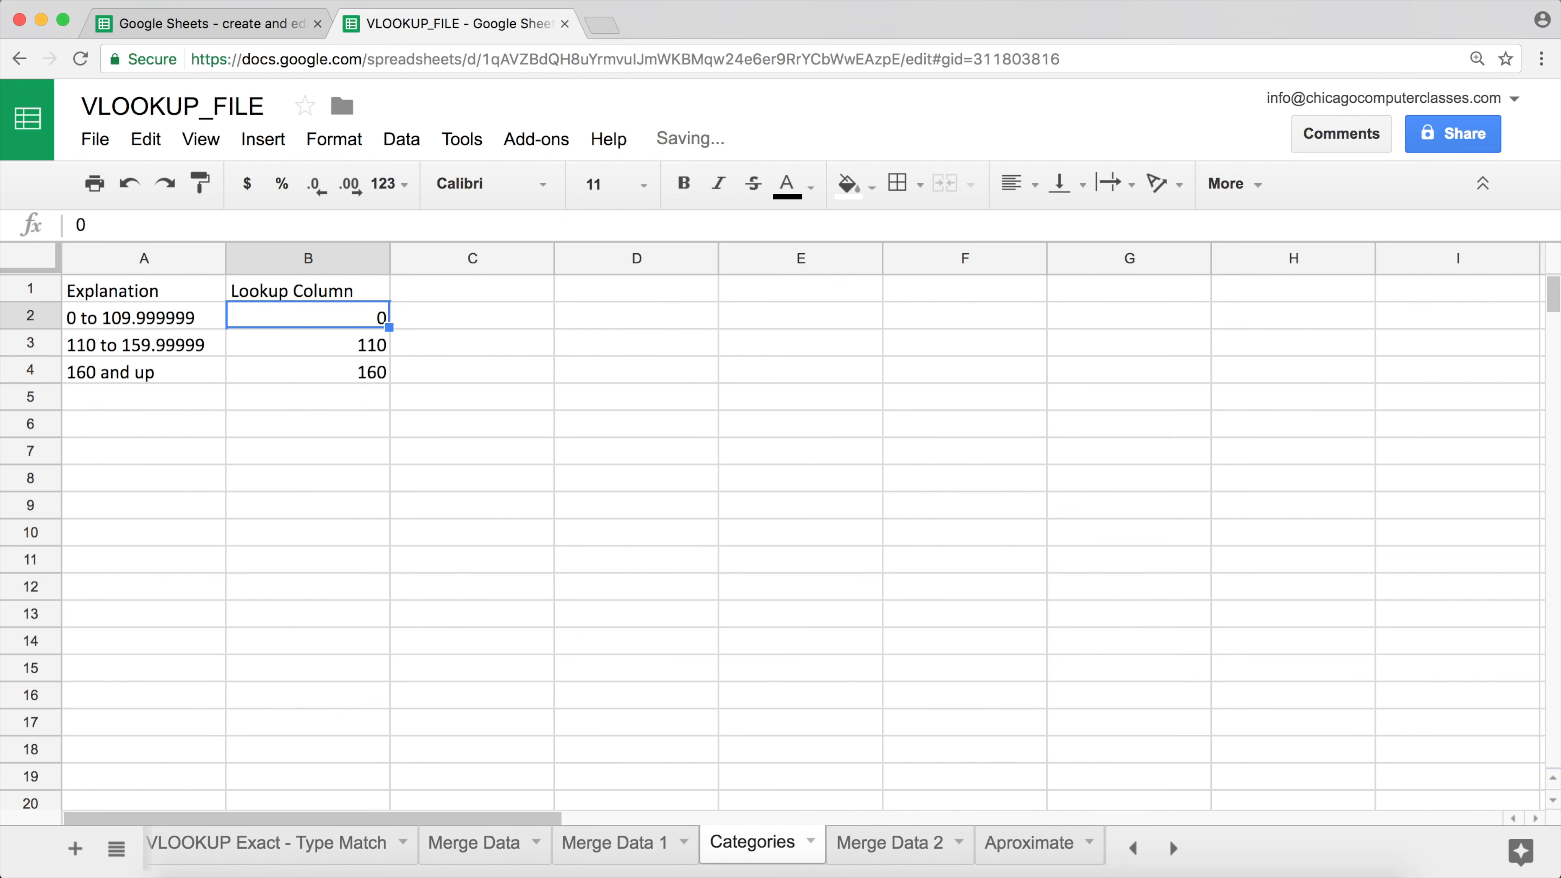
Step: Examine the lower bounds in the Lookup Column and how their ascending order divides the price ranges
key(Down)
key(Down)
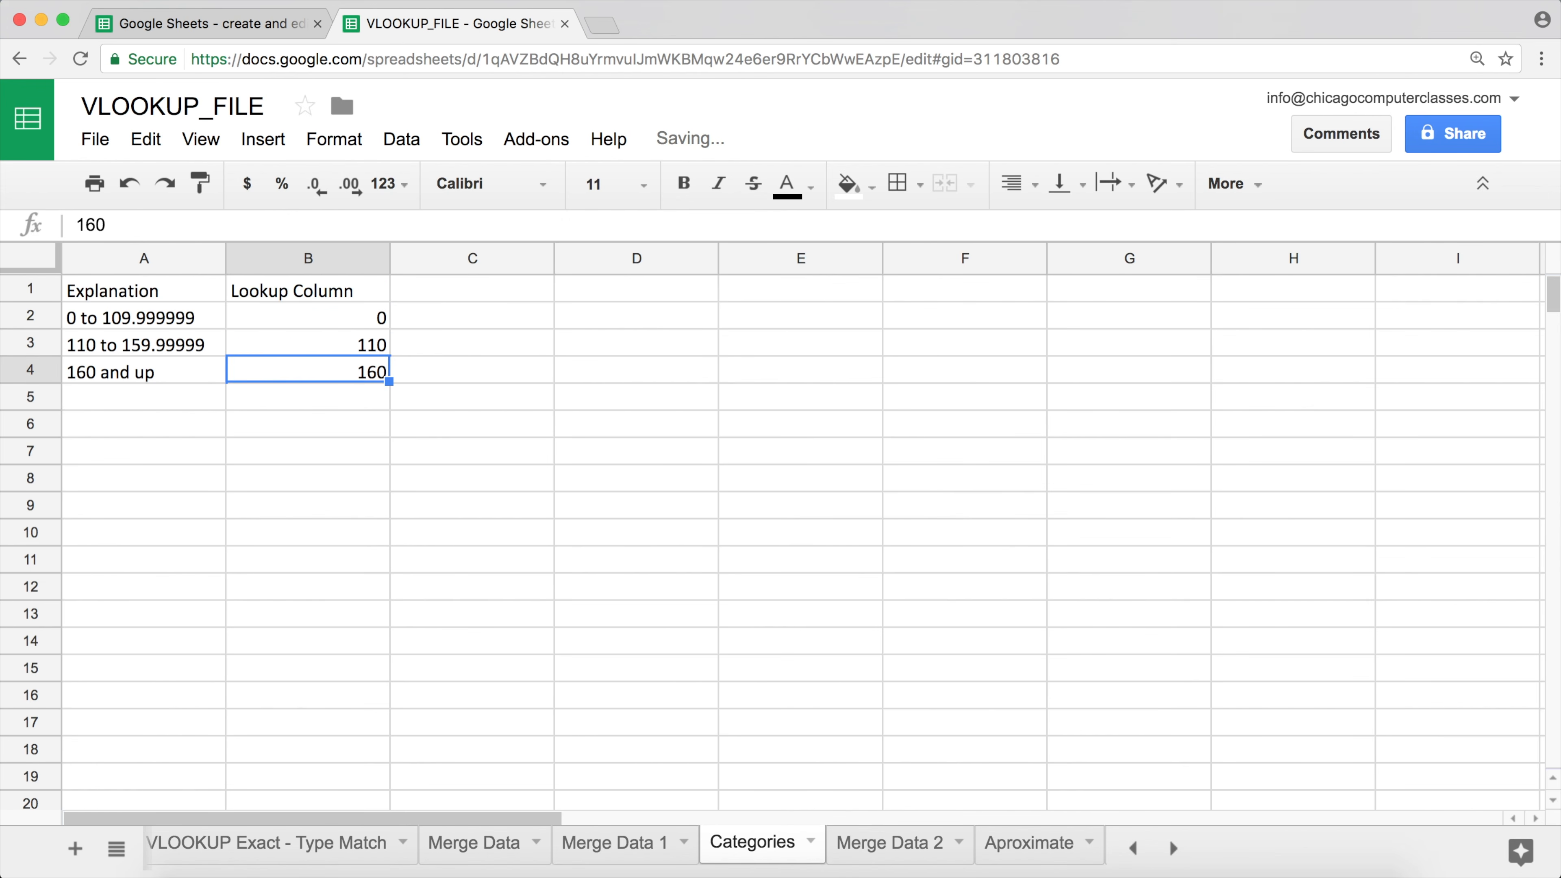
key(Right)
key(Up)
key(Up)
key(Up)
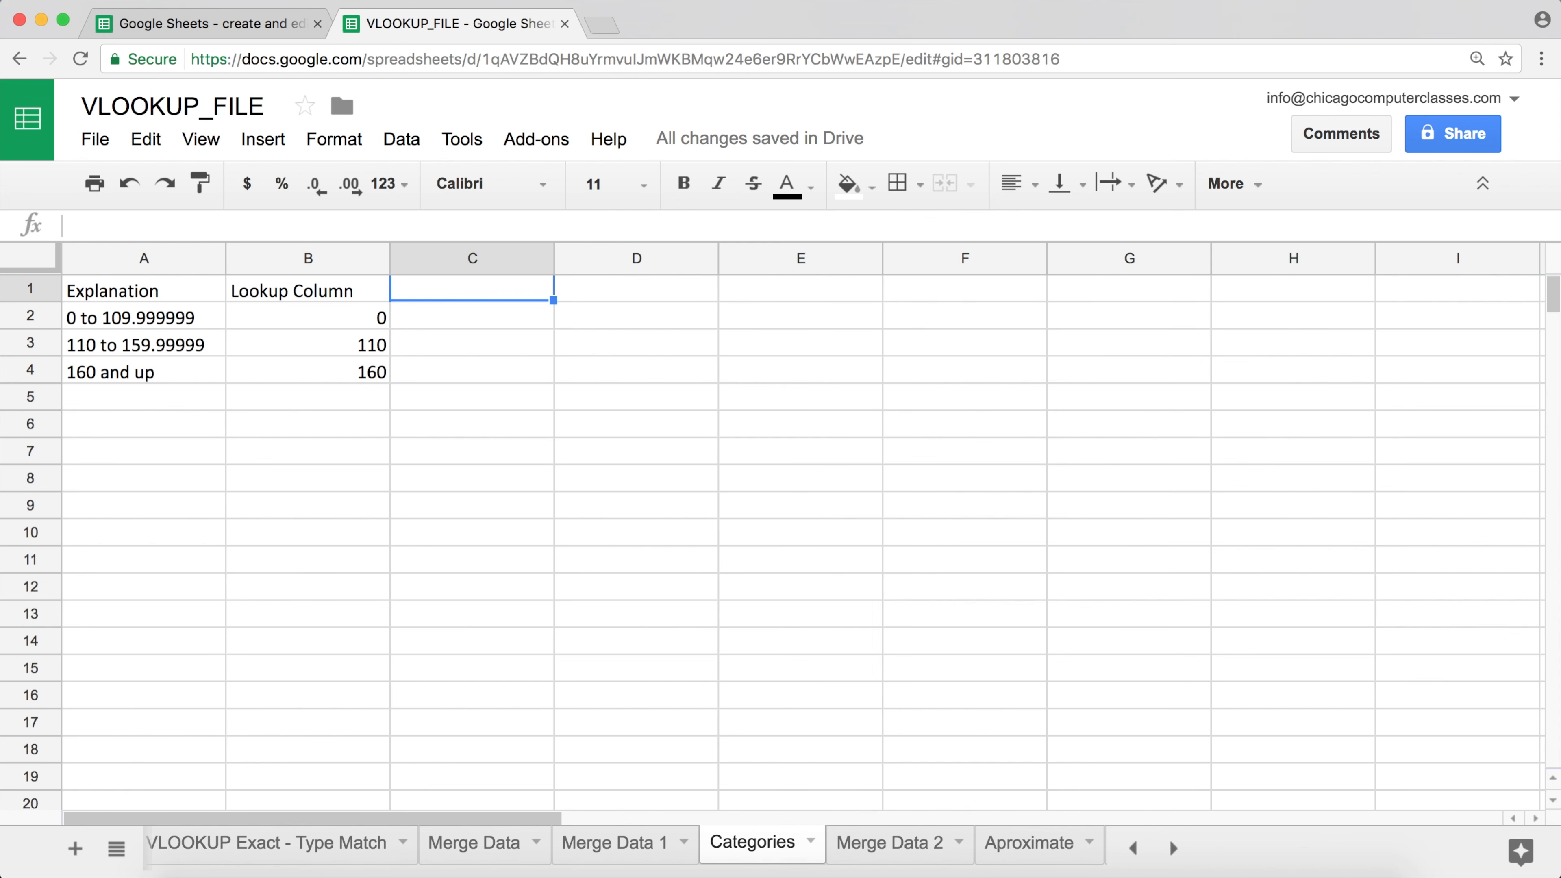
key(Left)
key(Down)
key(Down)
key(Down)
key(Up)
key(Up)
key(Up)
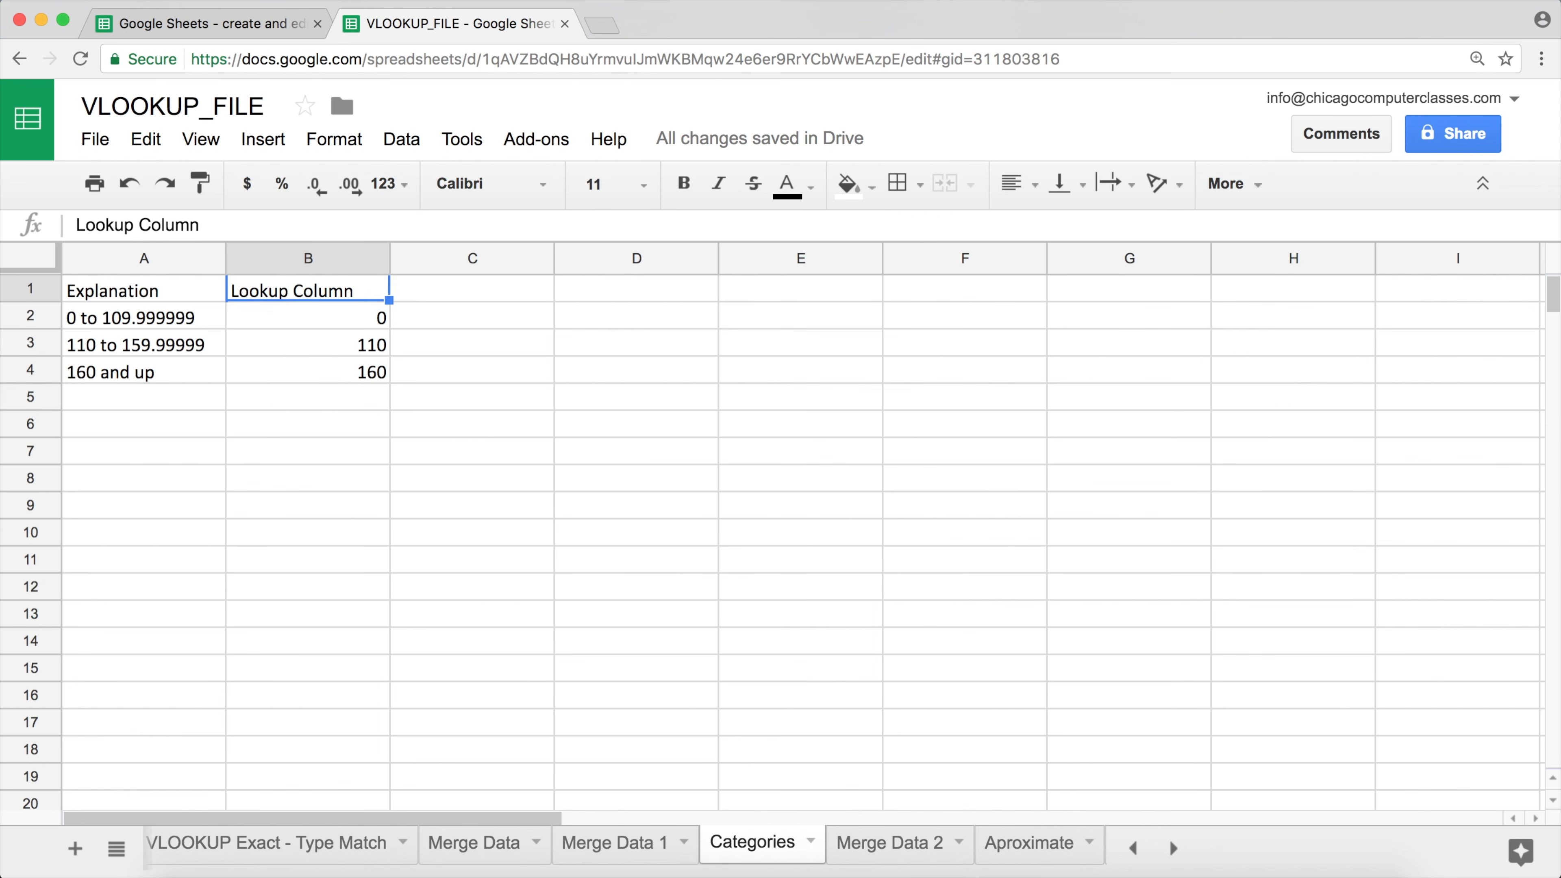
key(Down)
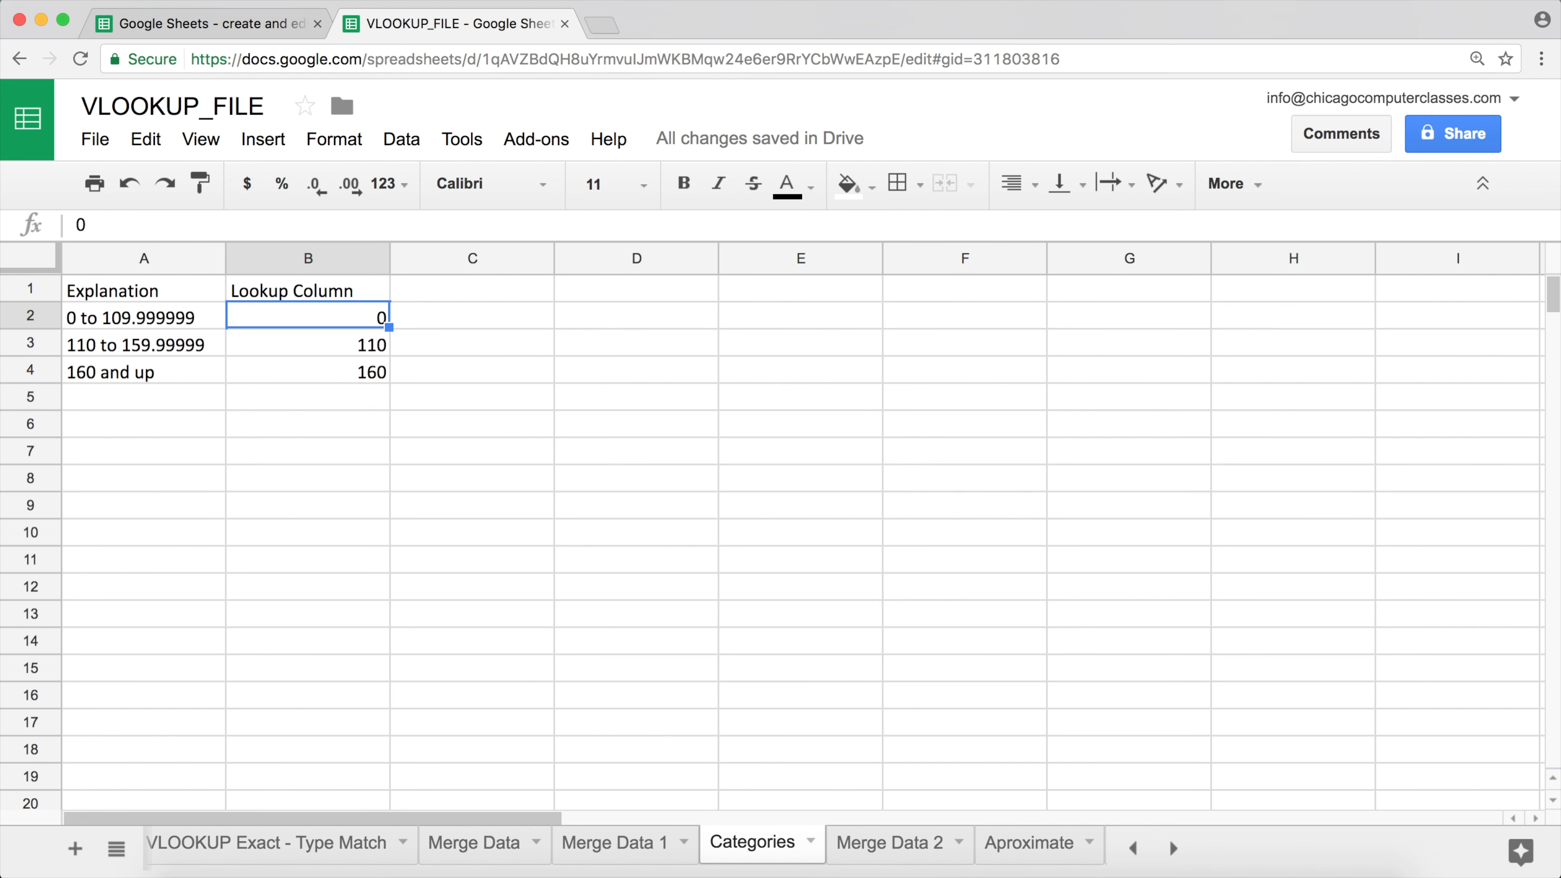
key(Down)
key(Down)
key(Up)
key(Up)
key(Down)
key(Down)
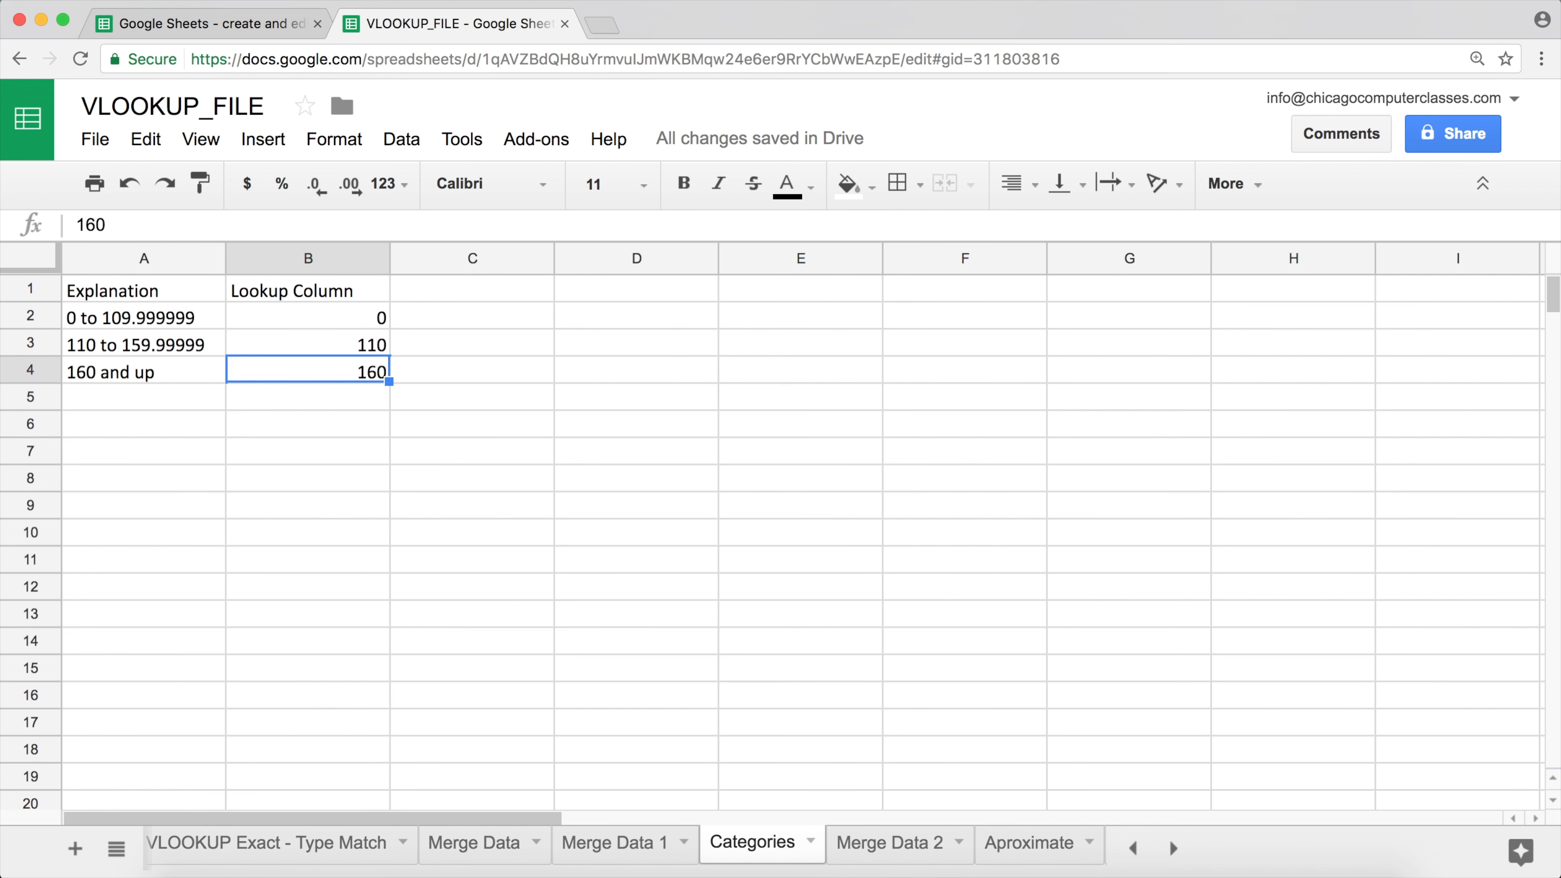
key(Up)
key(Up)
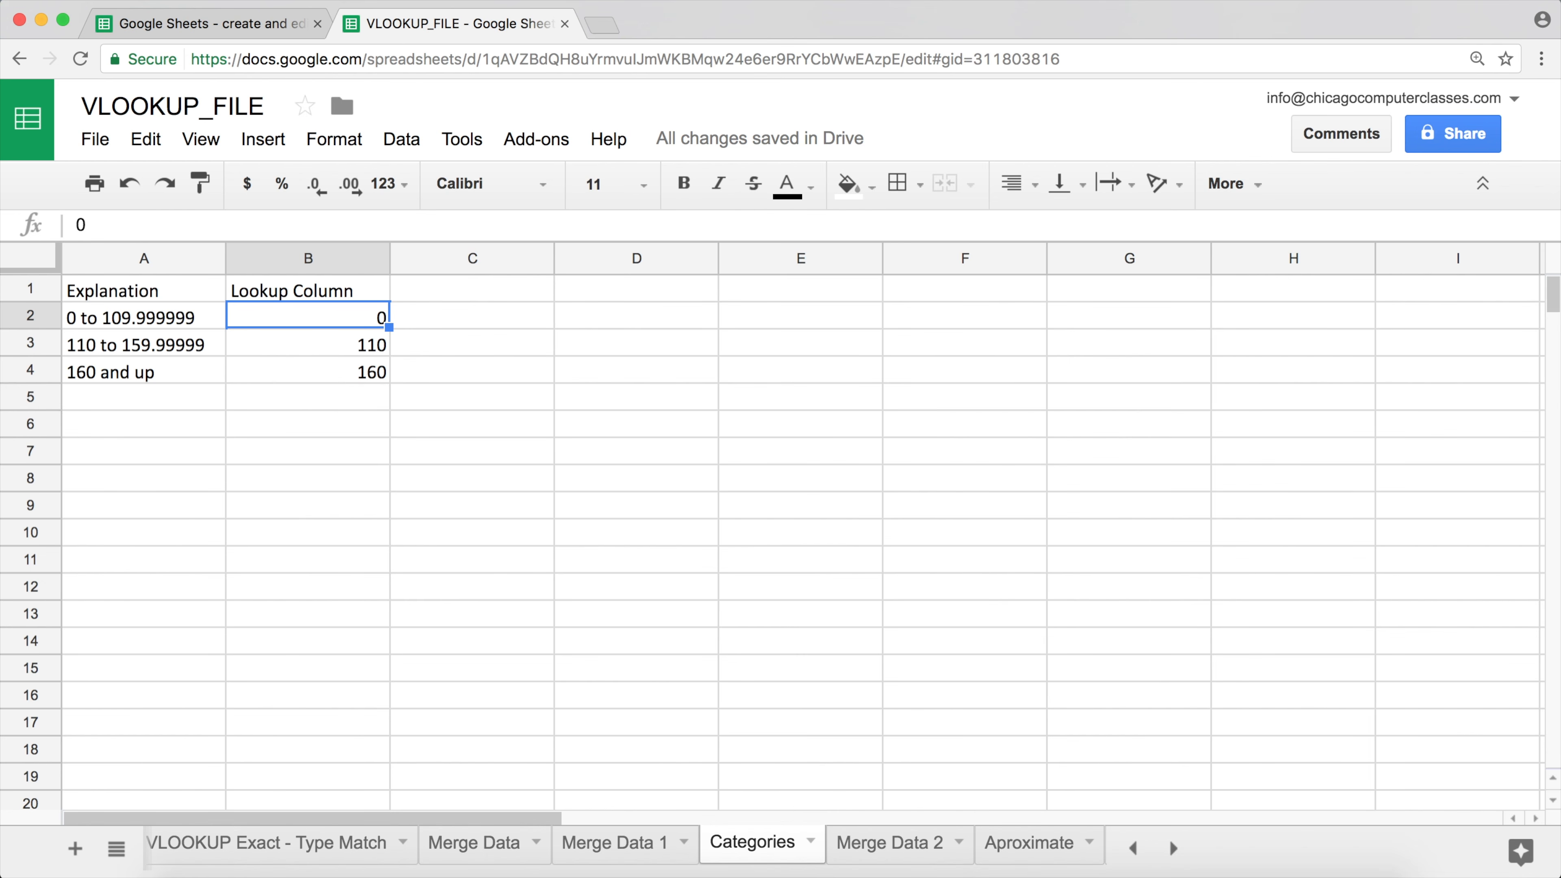
key(Down)
key(Down)
key(Down)
key(Up)
key(Up)
key(Up)
Step: Enter the header Category in cell C1, next to the Lookup Column header
key(Up)
key(Right)
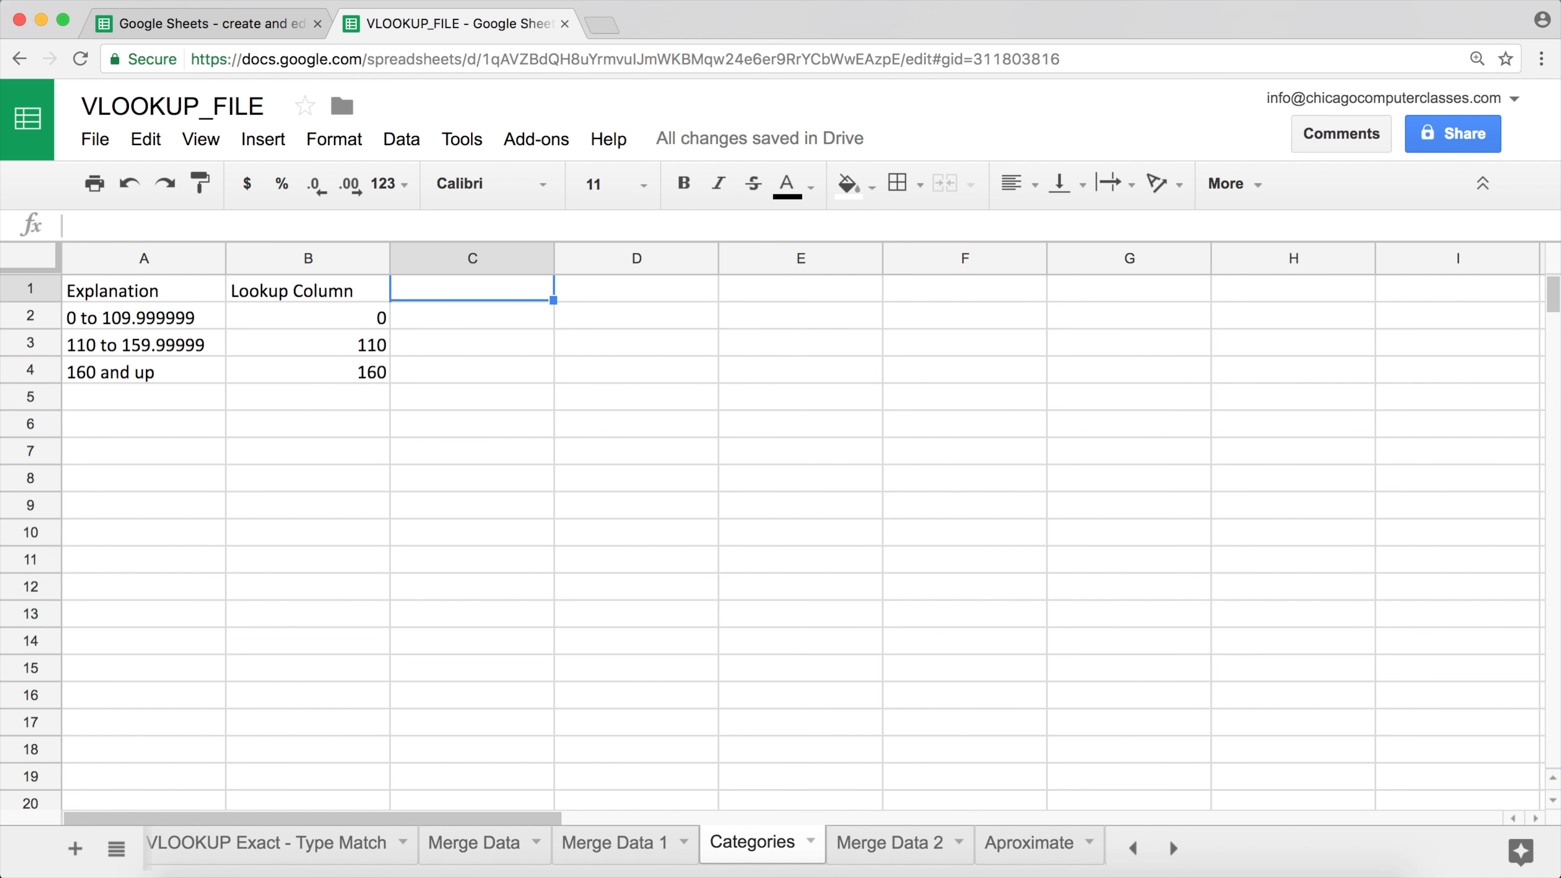
text(Category)
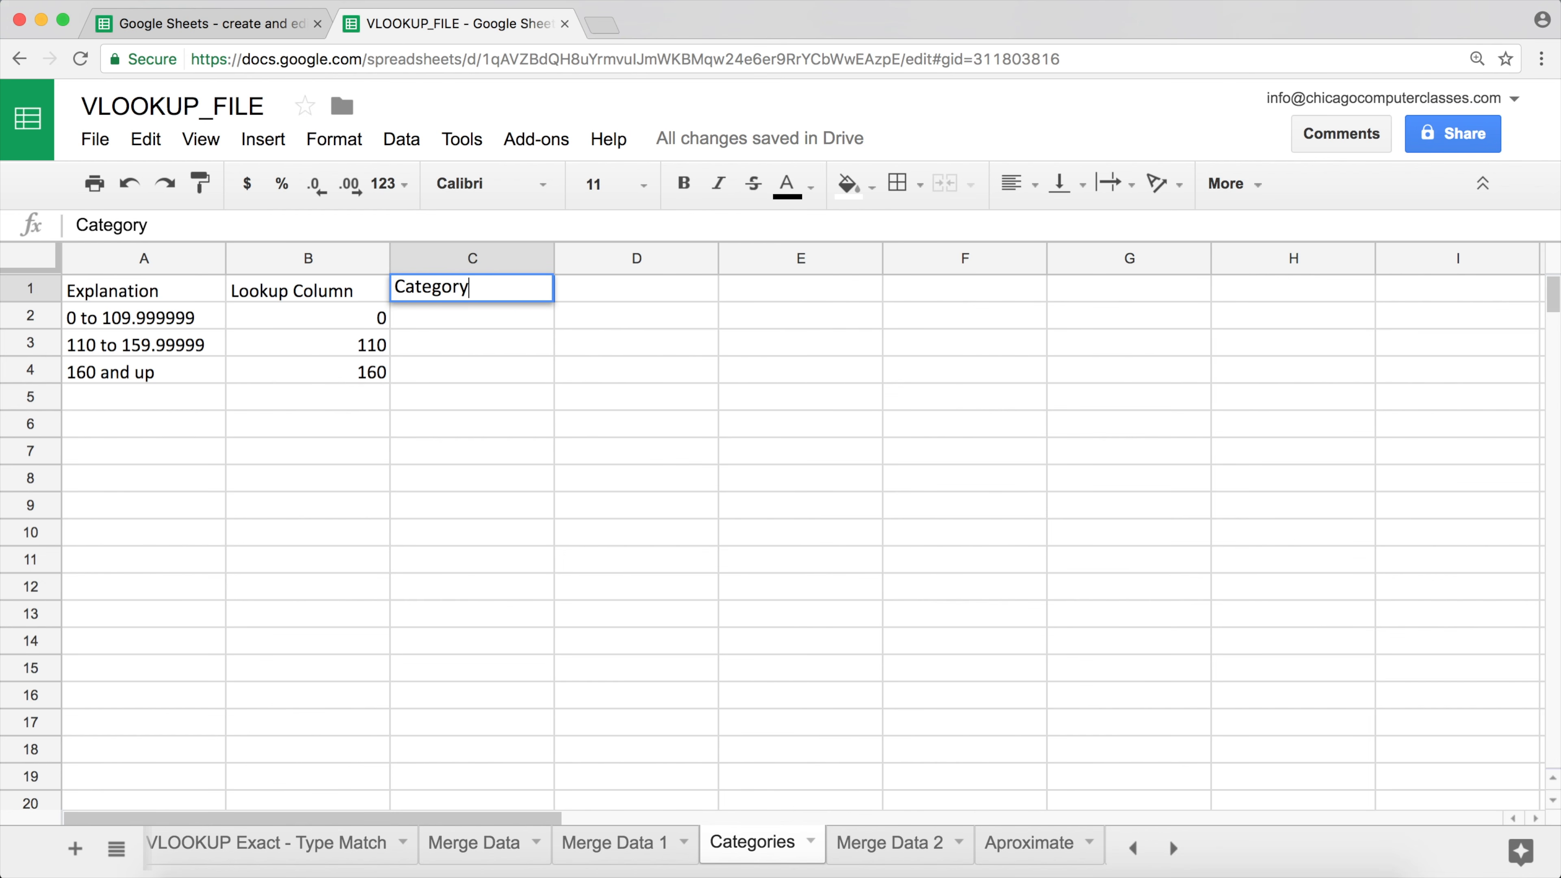
key(Return)
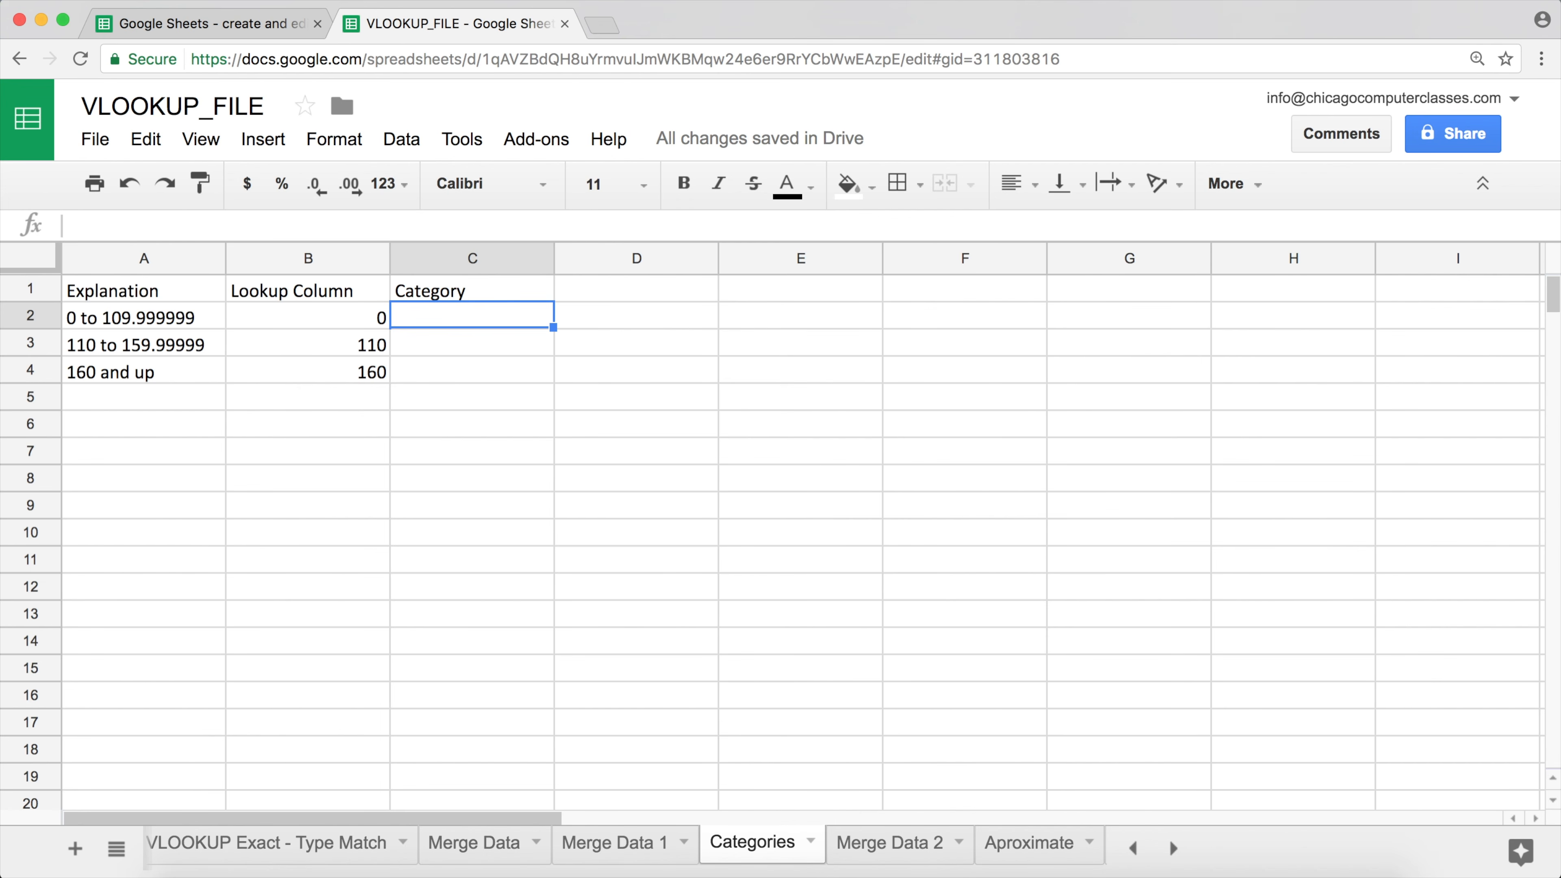
Step: Enter the category names Lower End, Mid and Higher End in cells C2 to C4
text(Lowe)
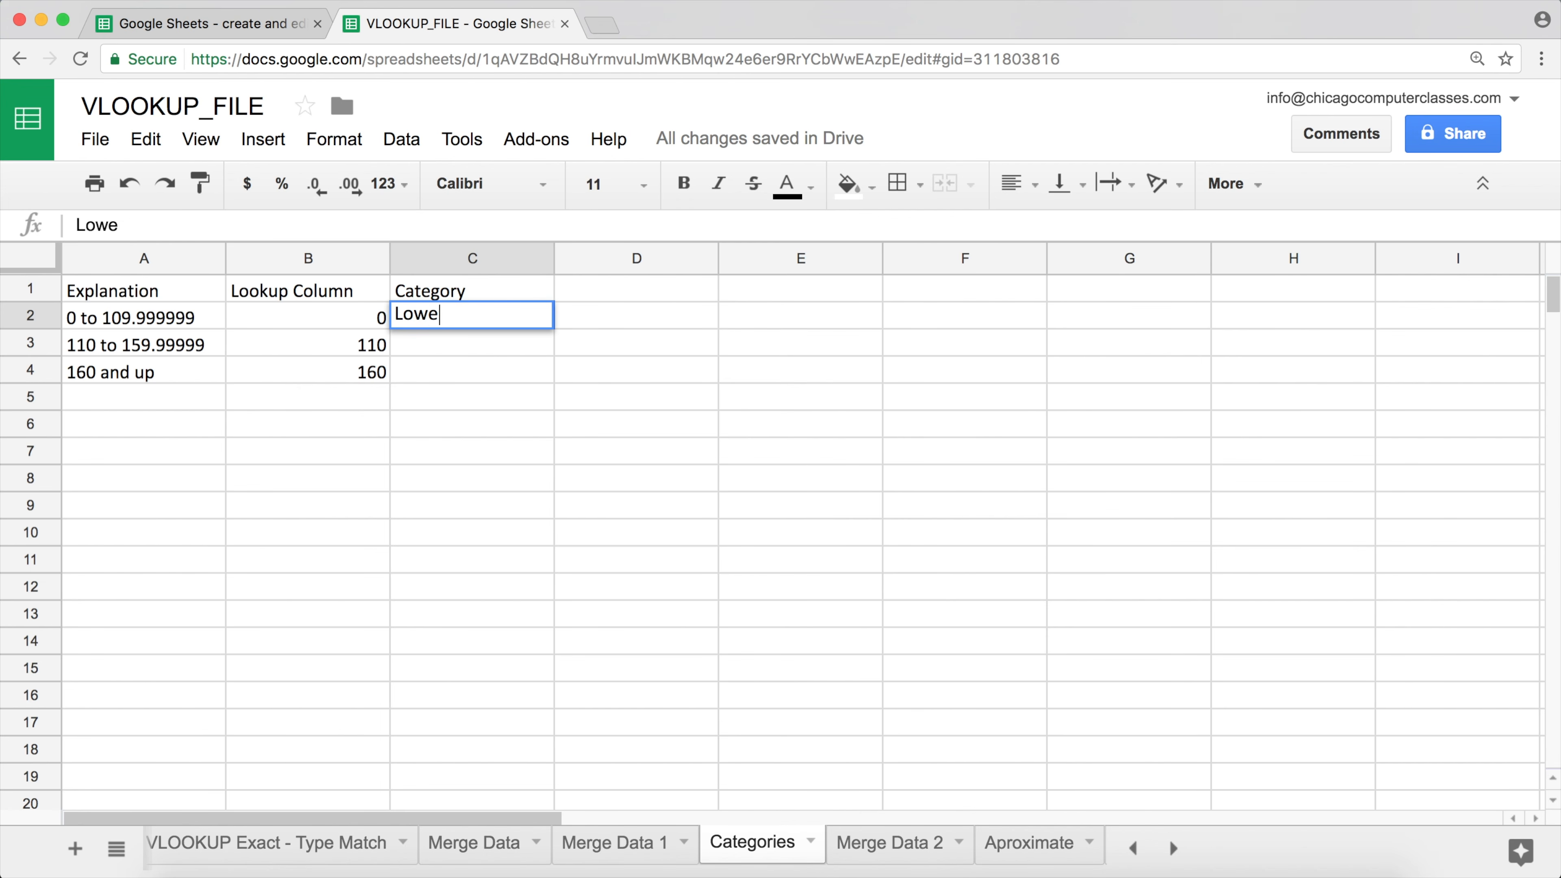
text(r End)
key(Return)
text(Mid)
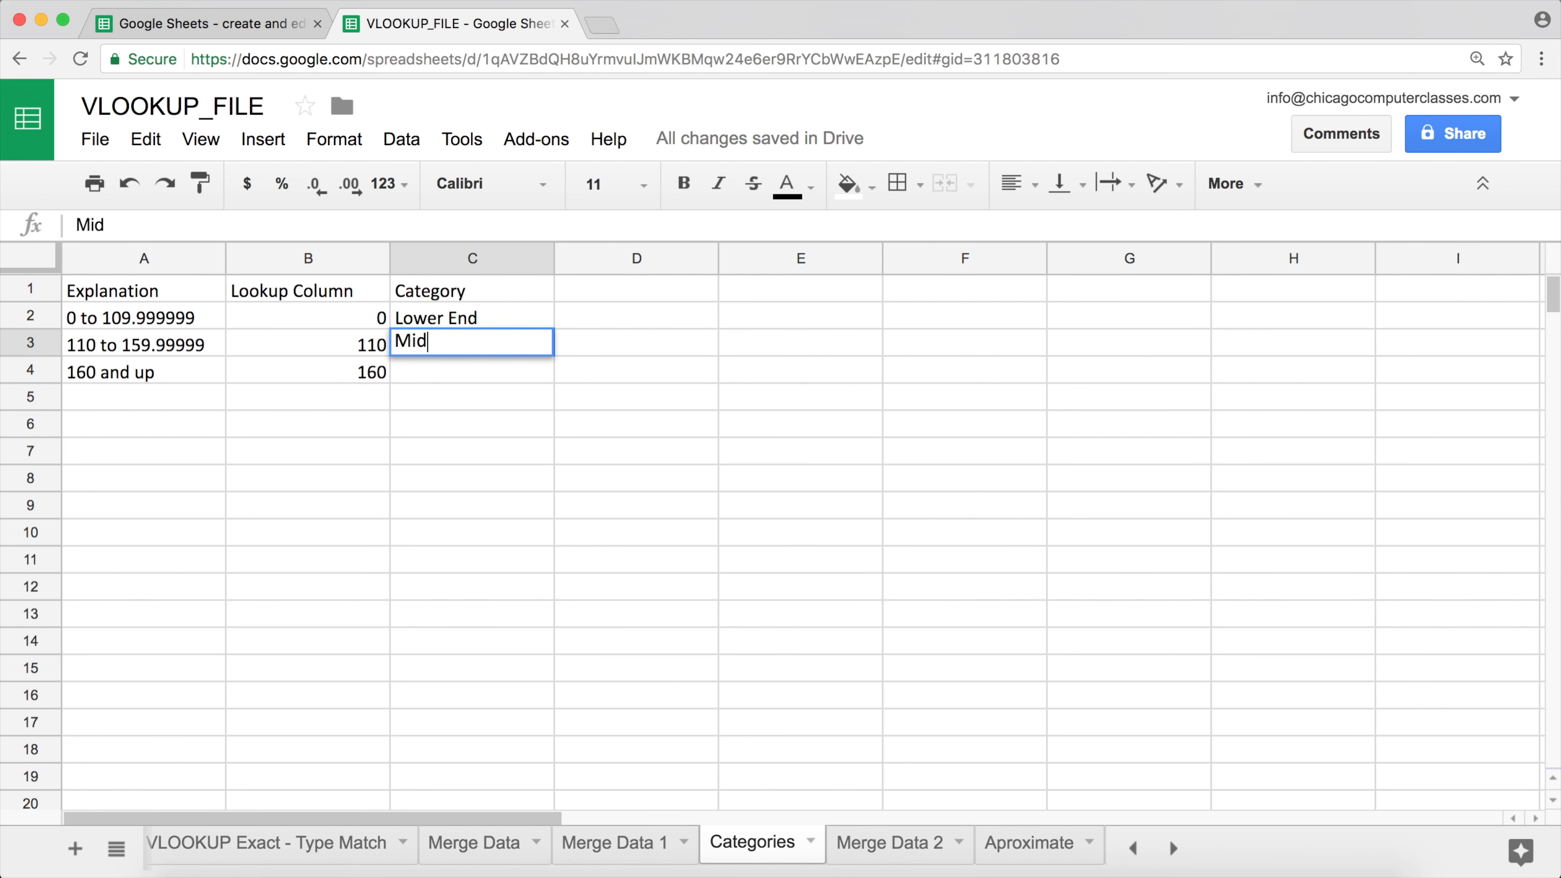
key(Return)
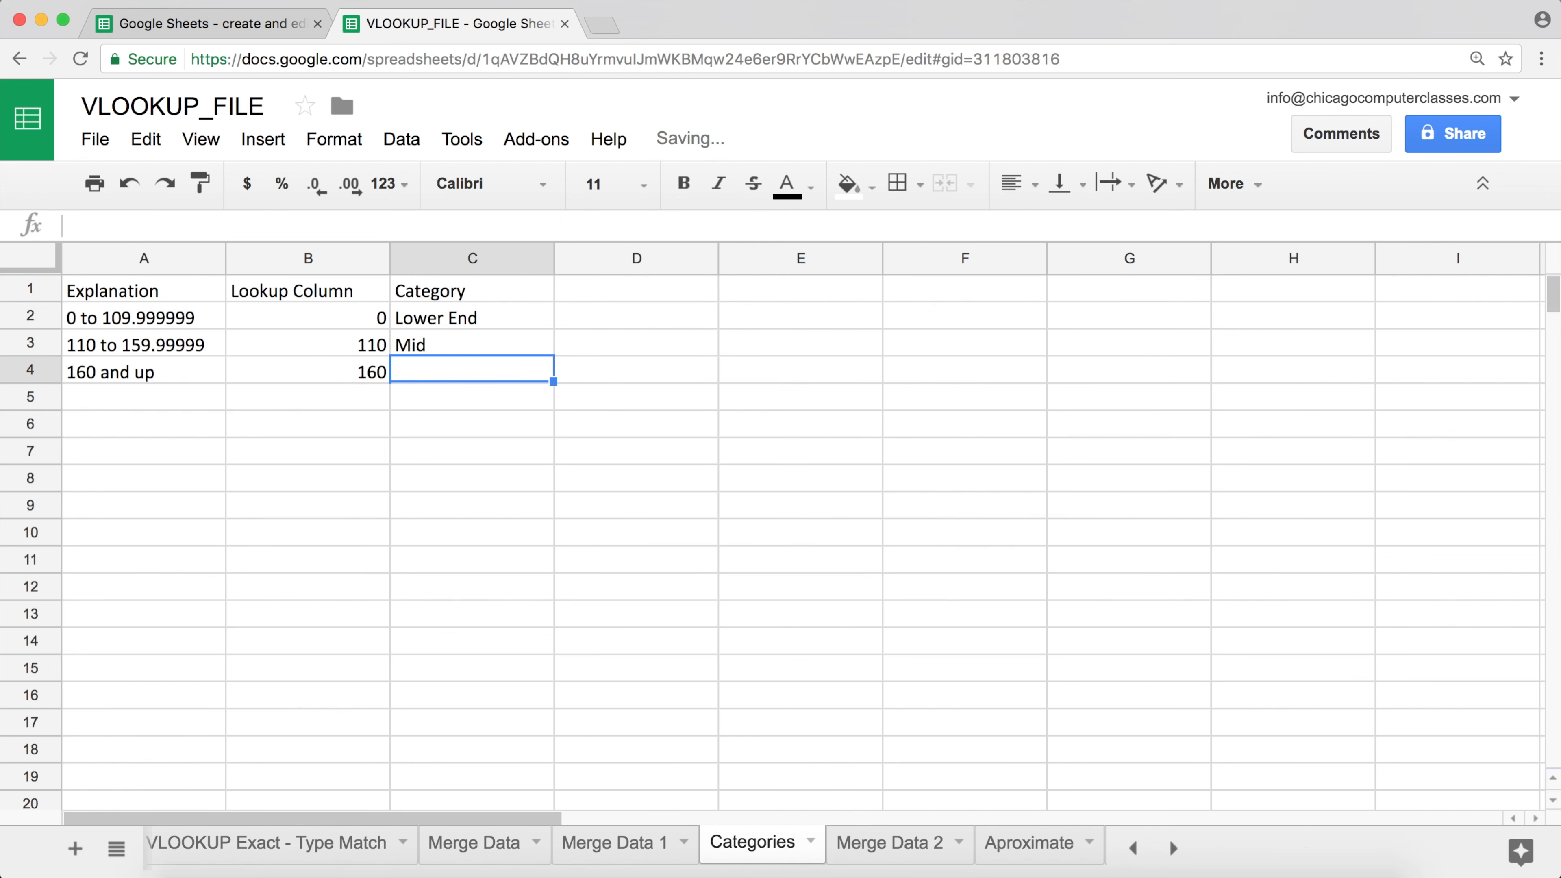
text(H)
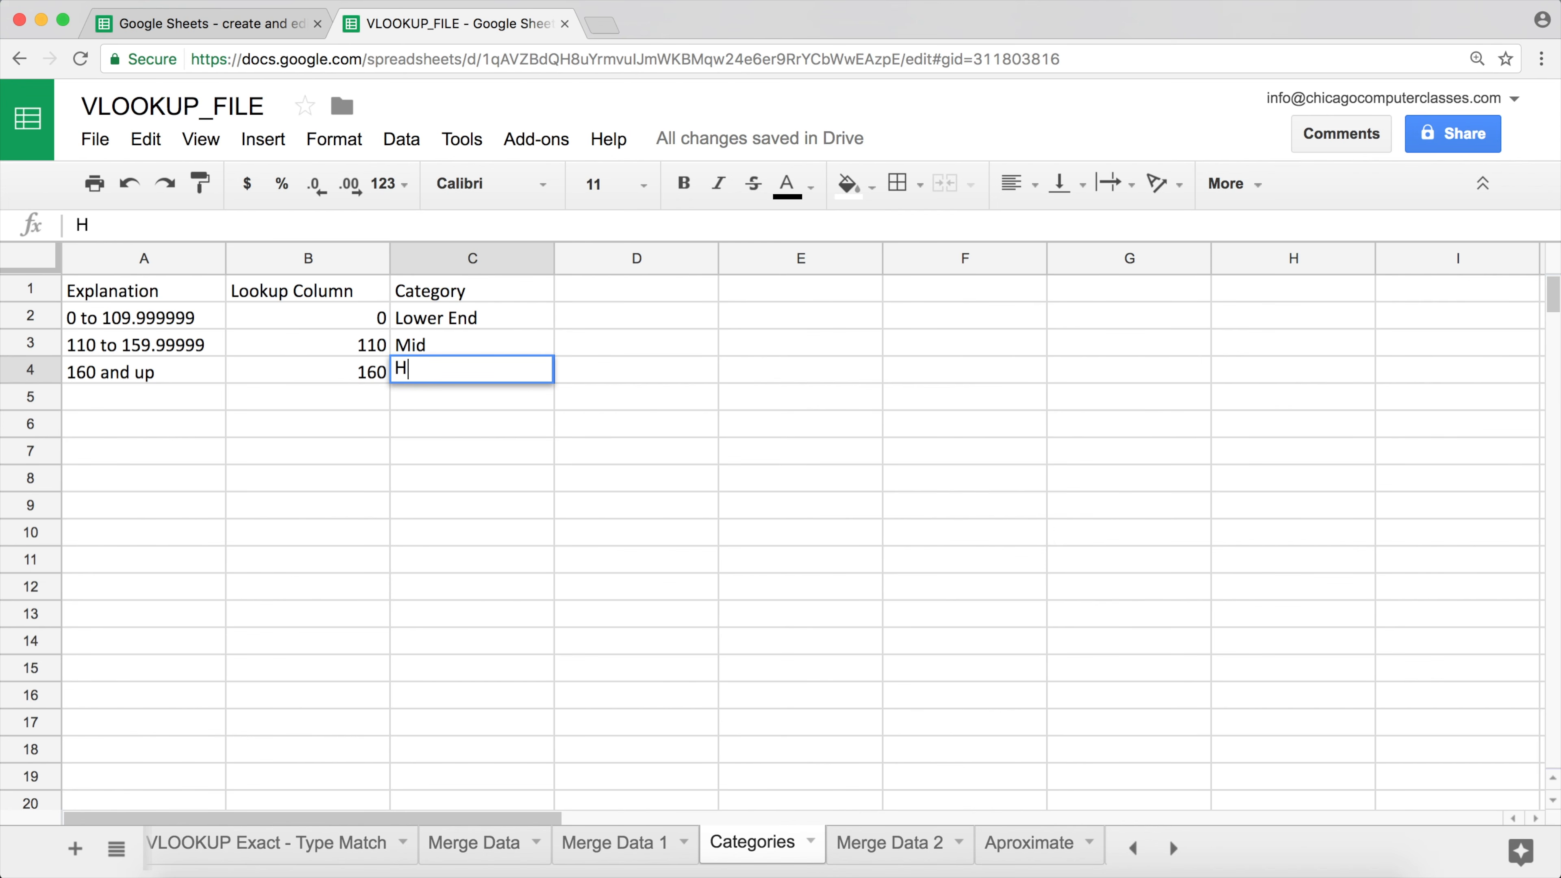
text(igher End)
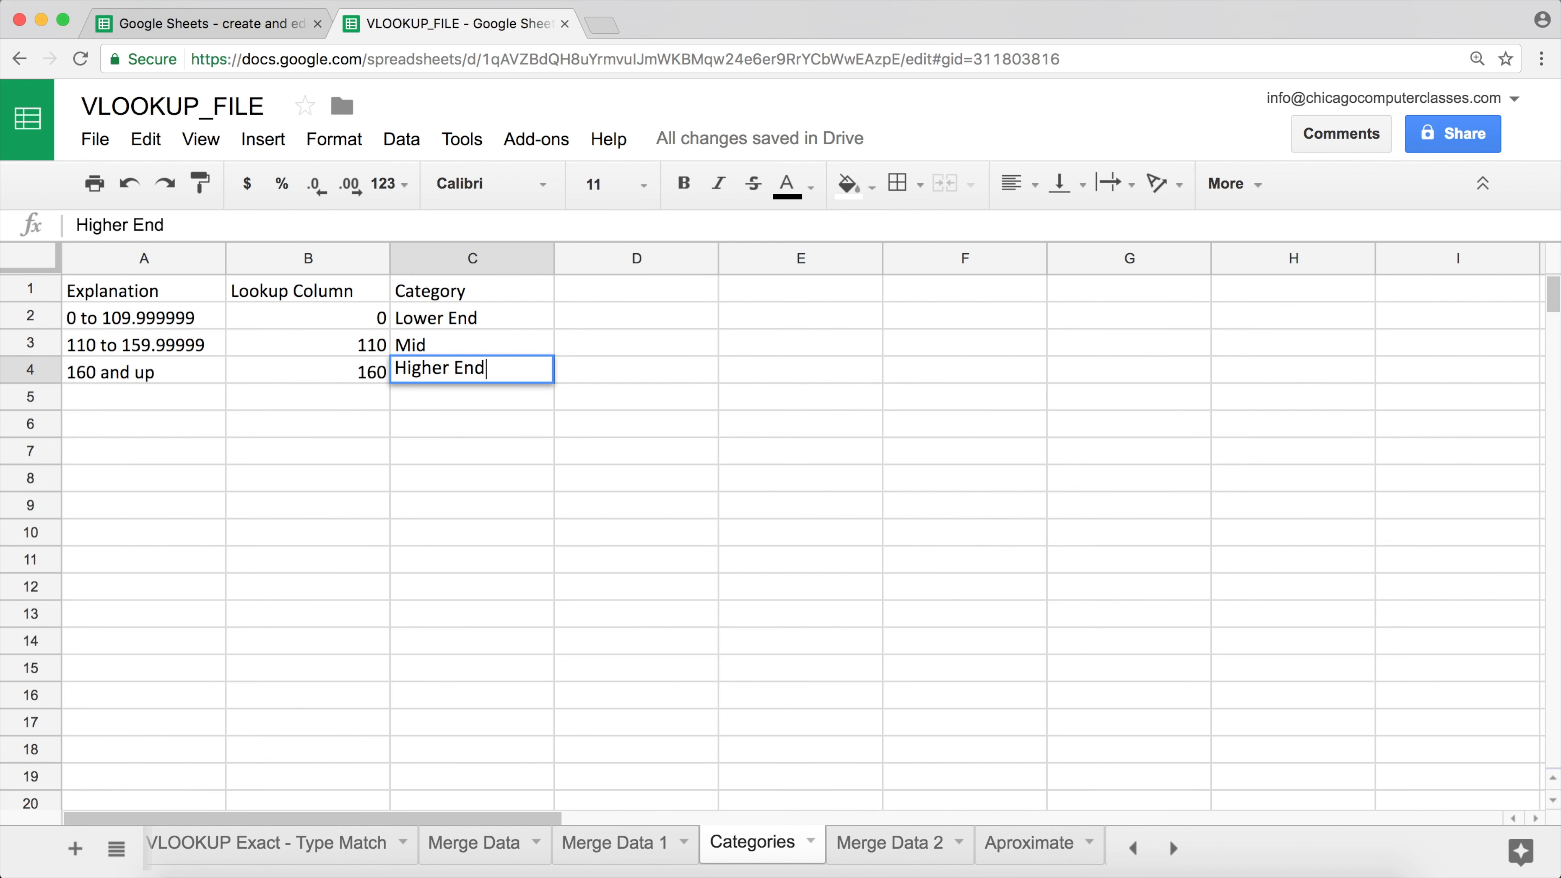
key(Return)
Step: Examine the lookup range B2:C4 and the separate Explanation column on the Categories sheet
key(Up)
key(Up)
key(Up)
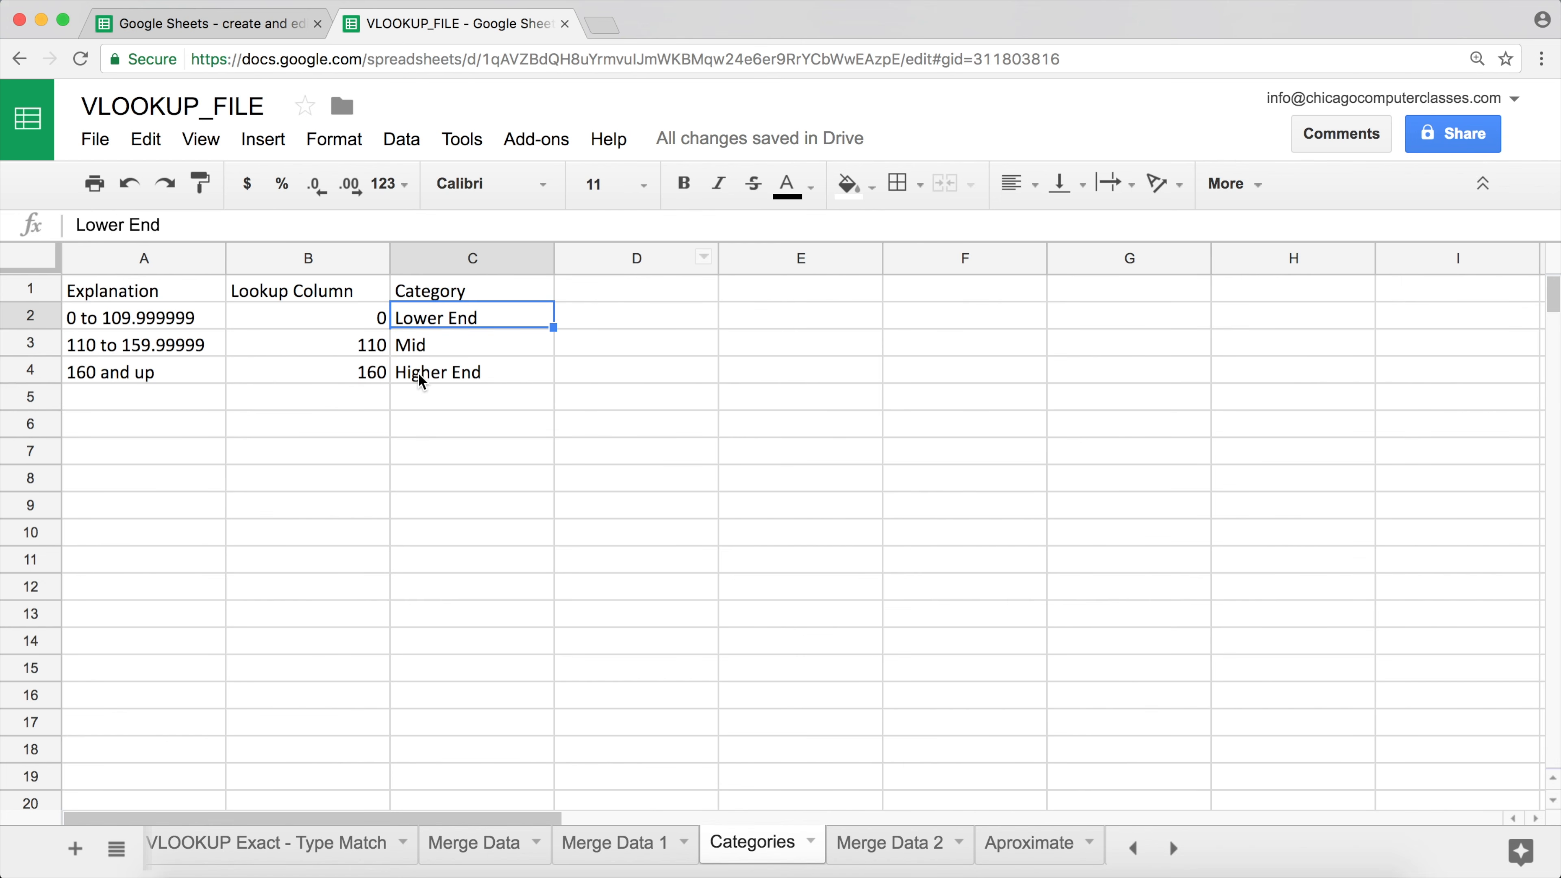
drag(342, 315, 430, 365)
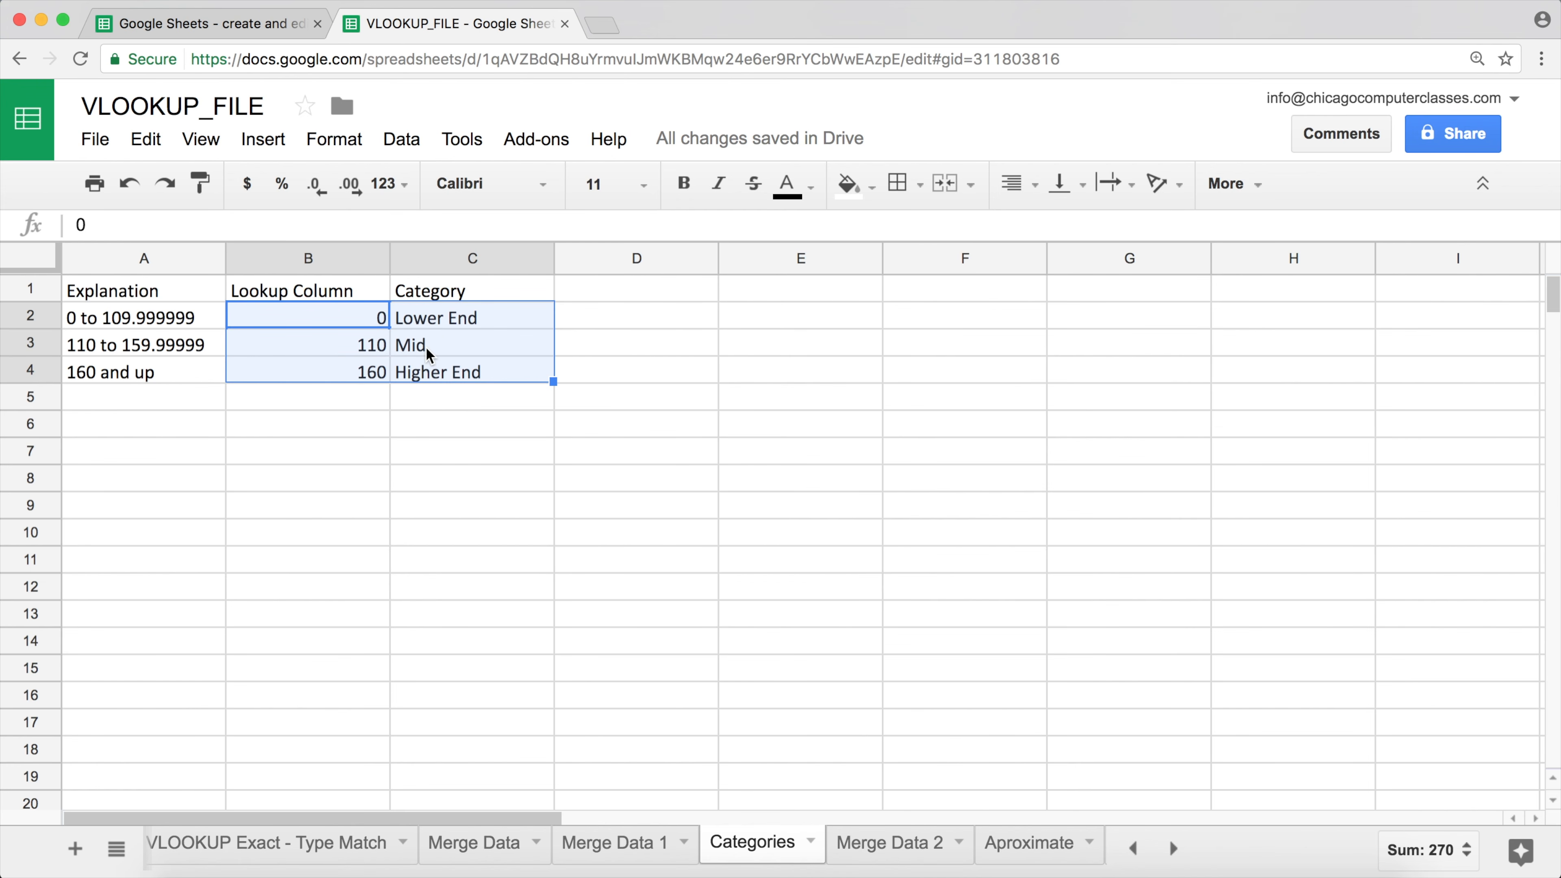
click(192, 297)
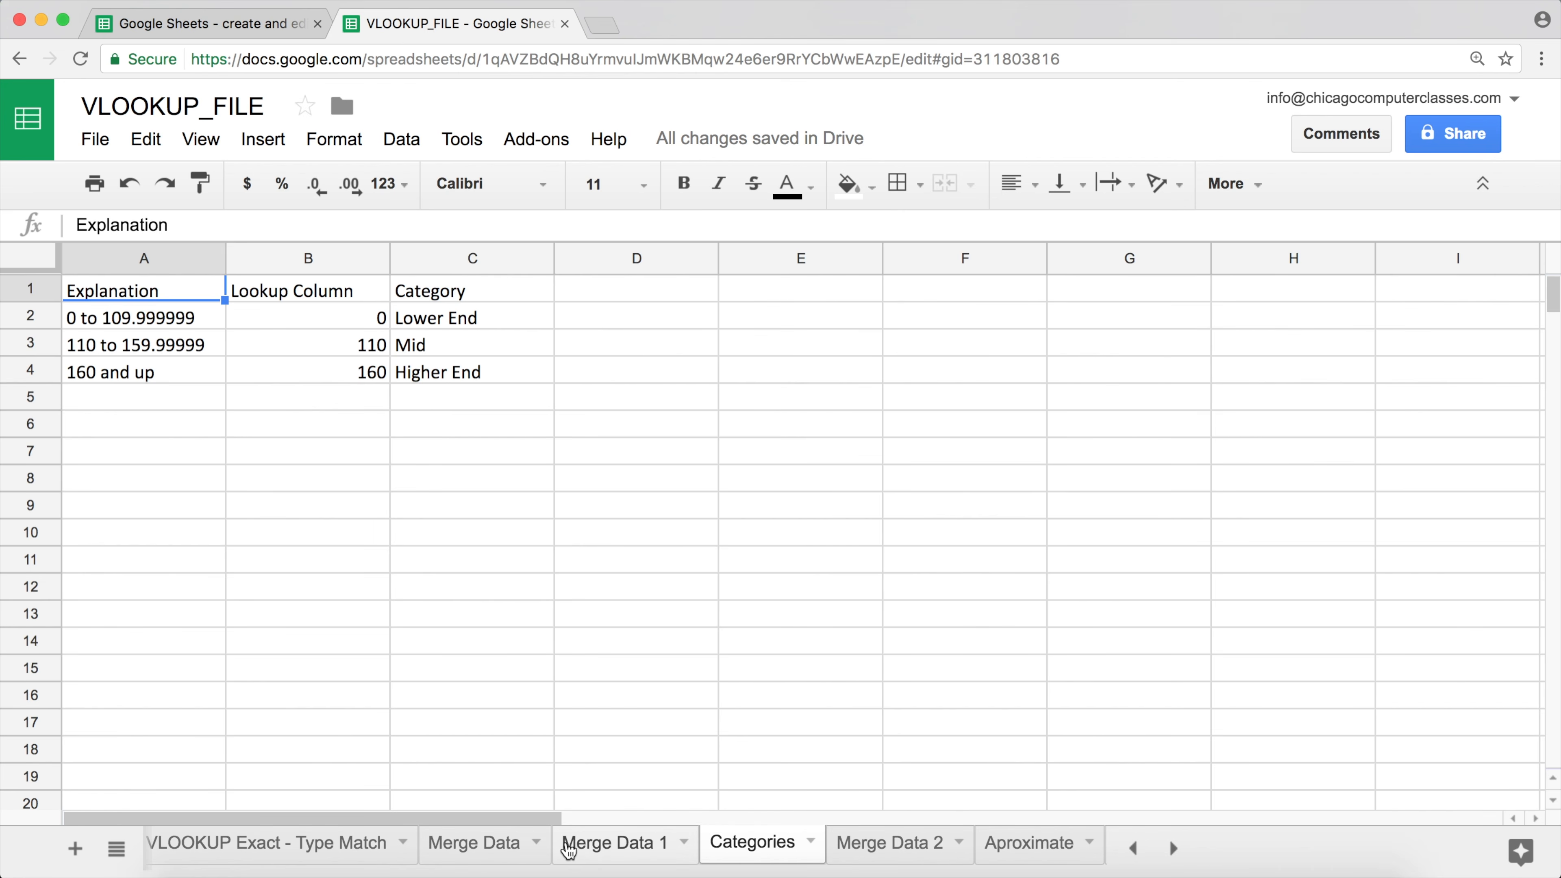
Step: Start a VLOOKUP formula in cell F2 of the Merge Data 1 sheet with the price in C2 as search key
click(599, 851)
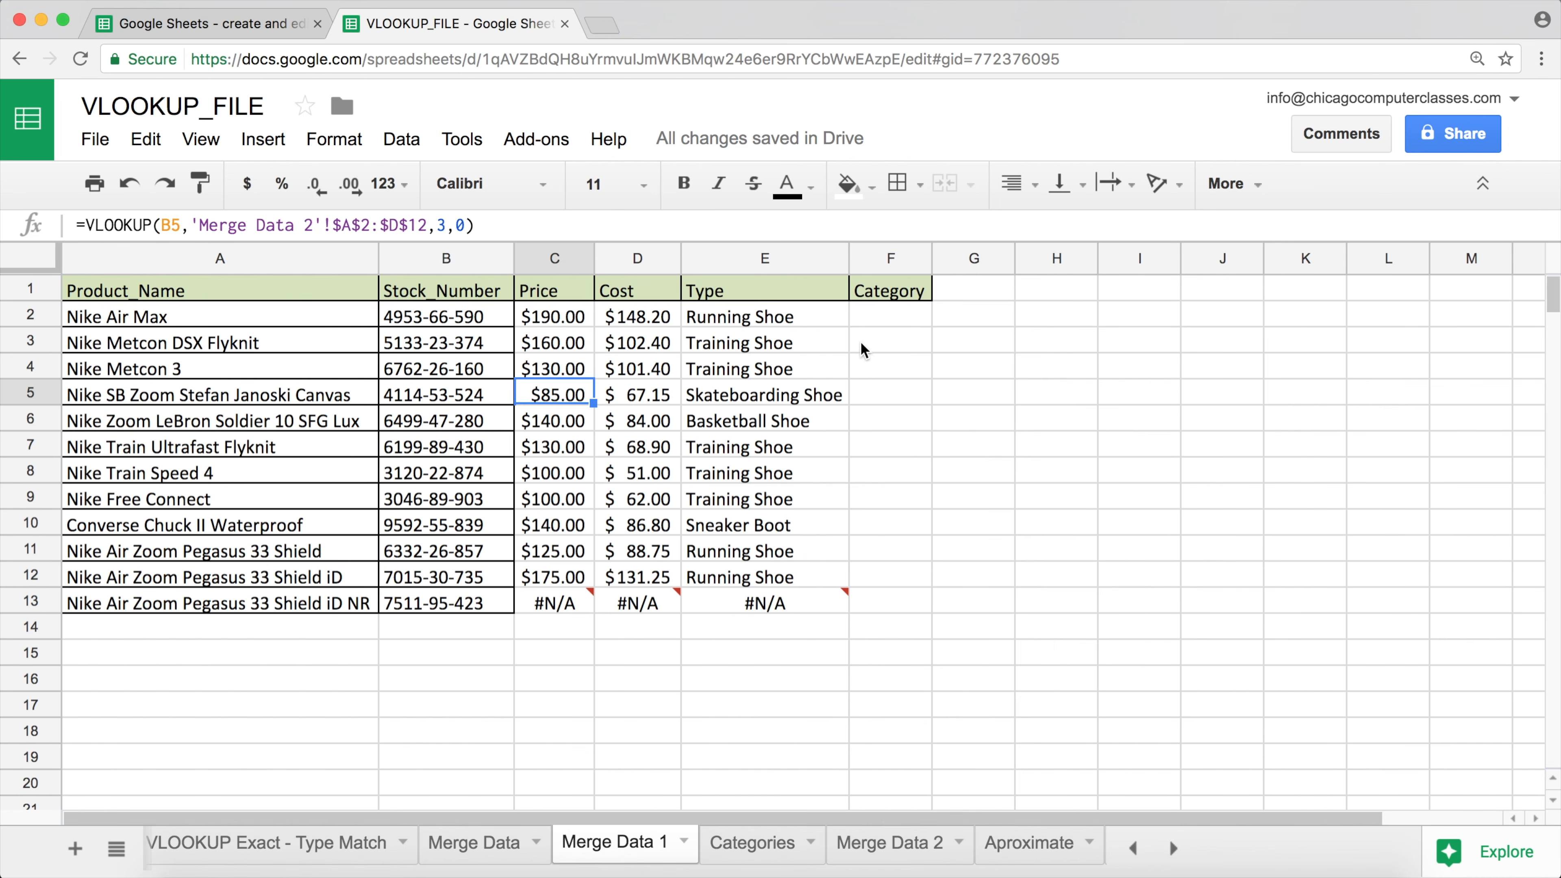
click(880, 315)
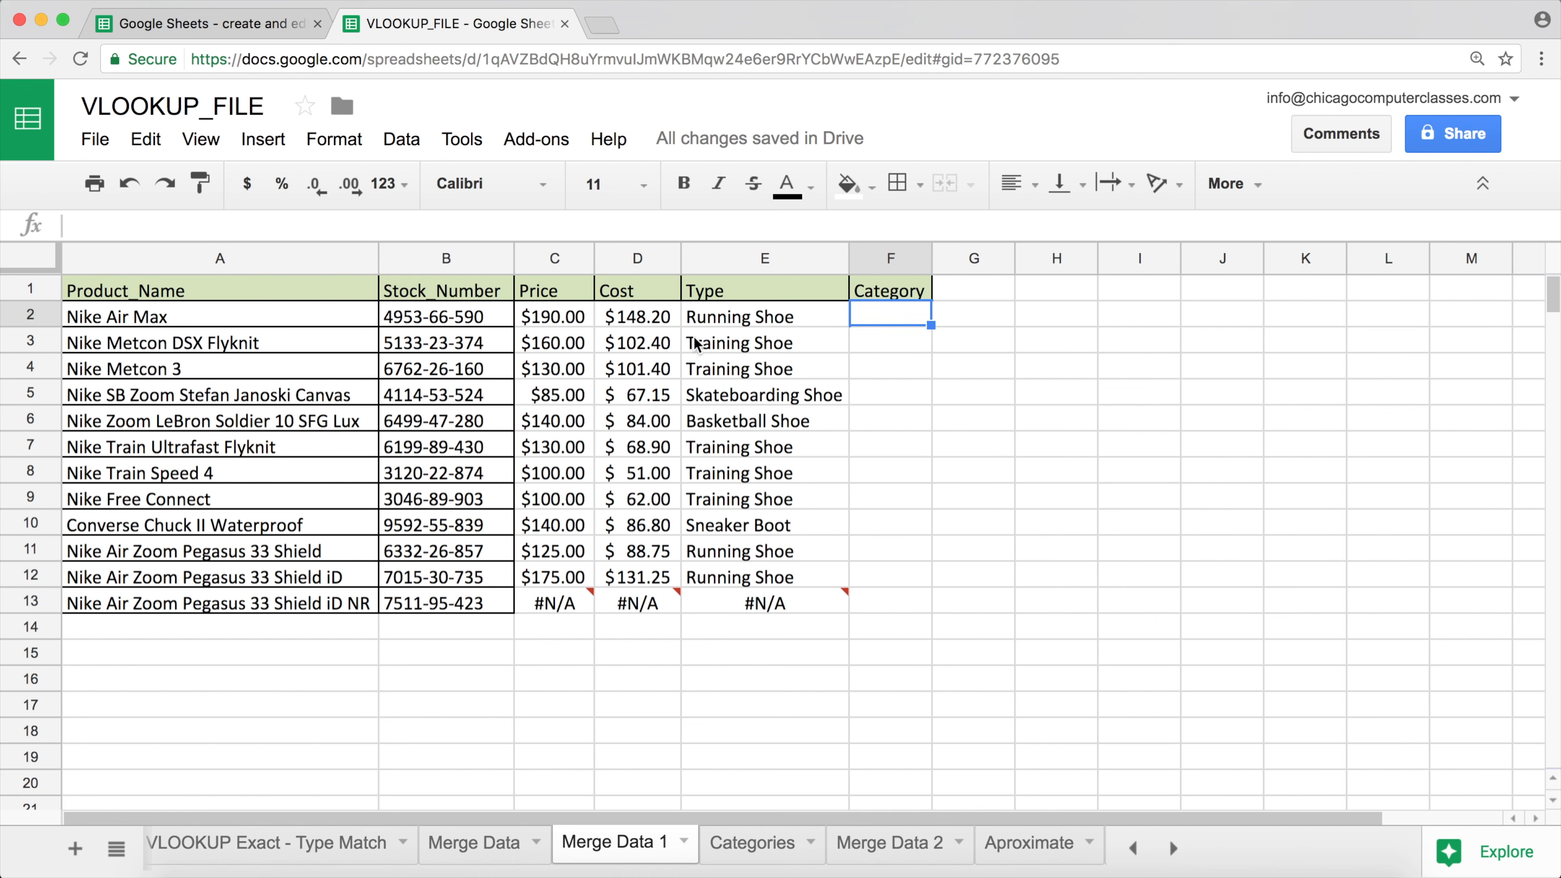
text(=vl)
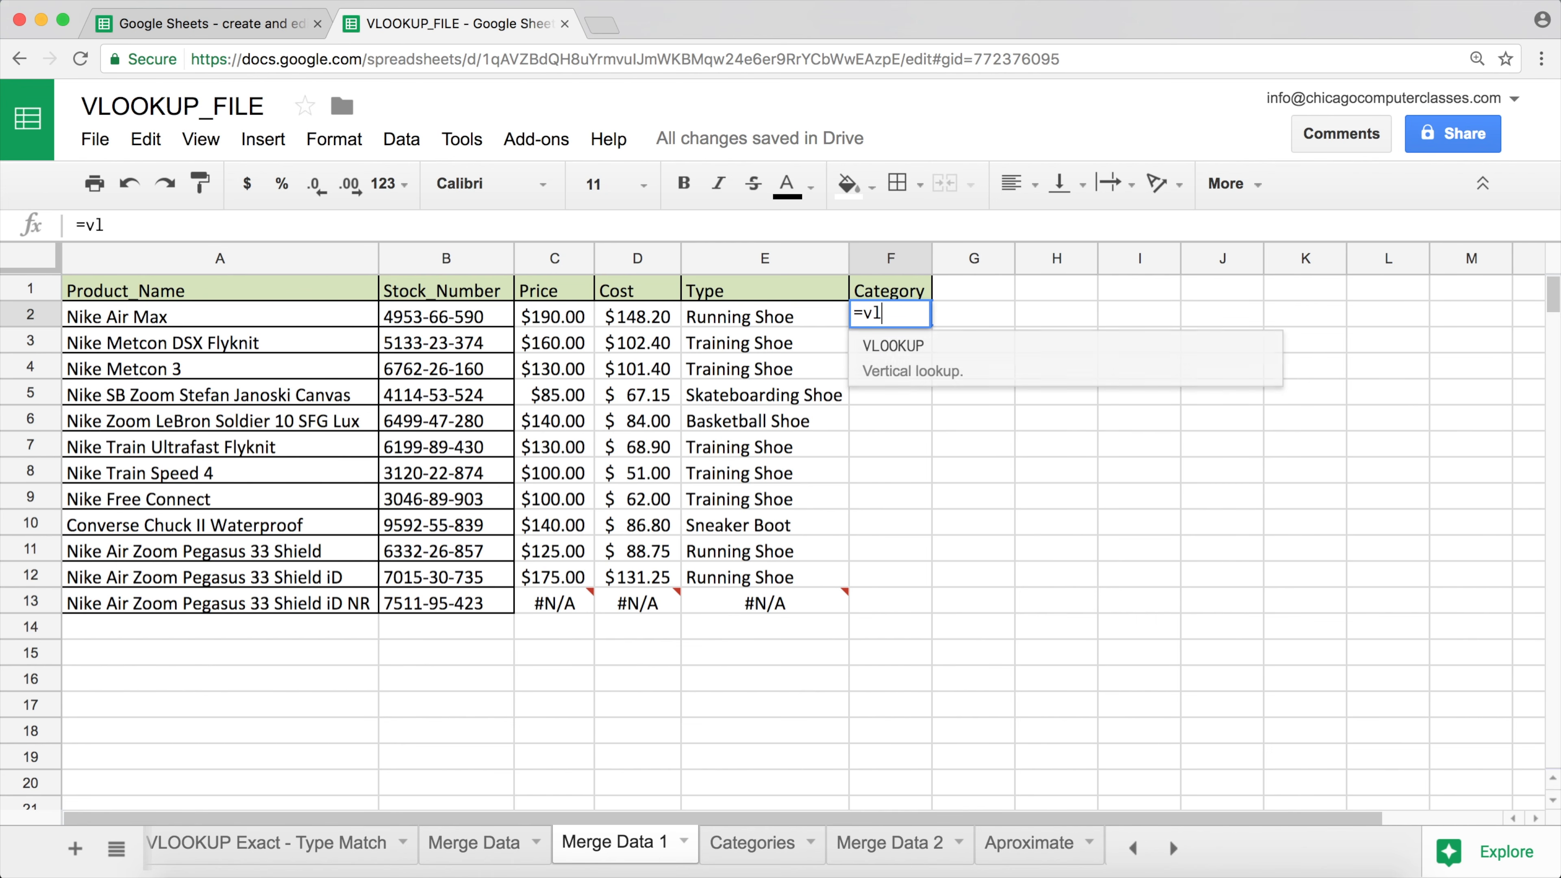
key(Tab)
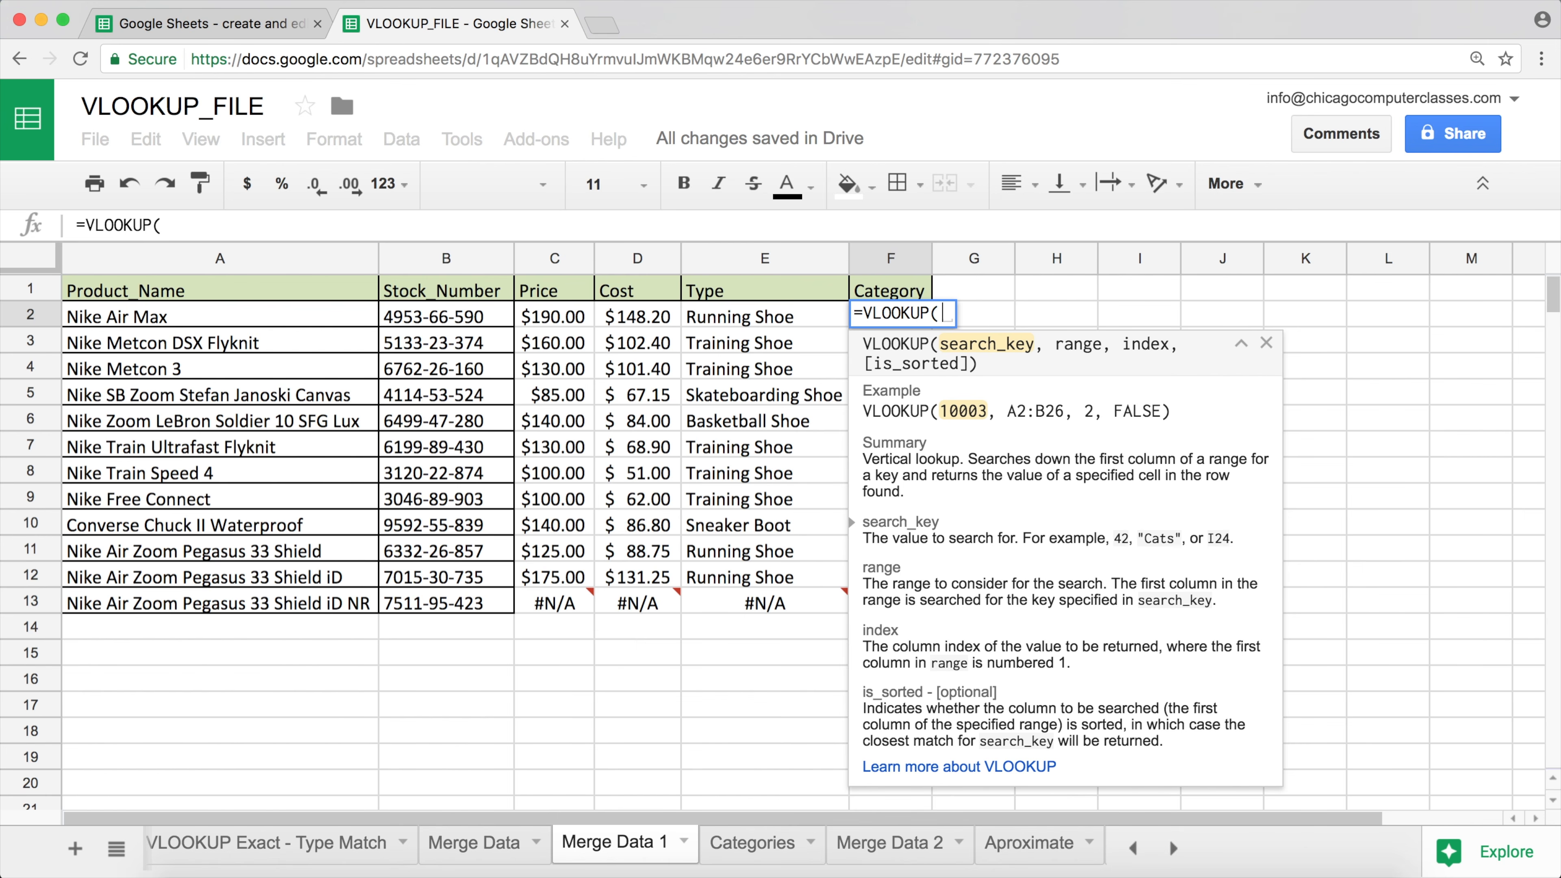
click(535, 317)
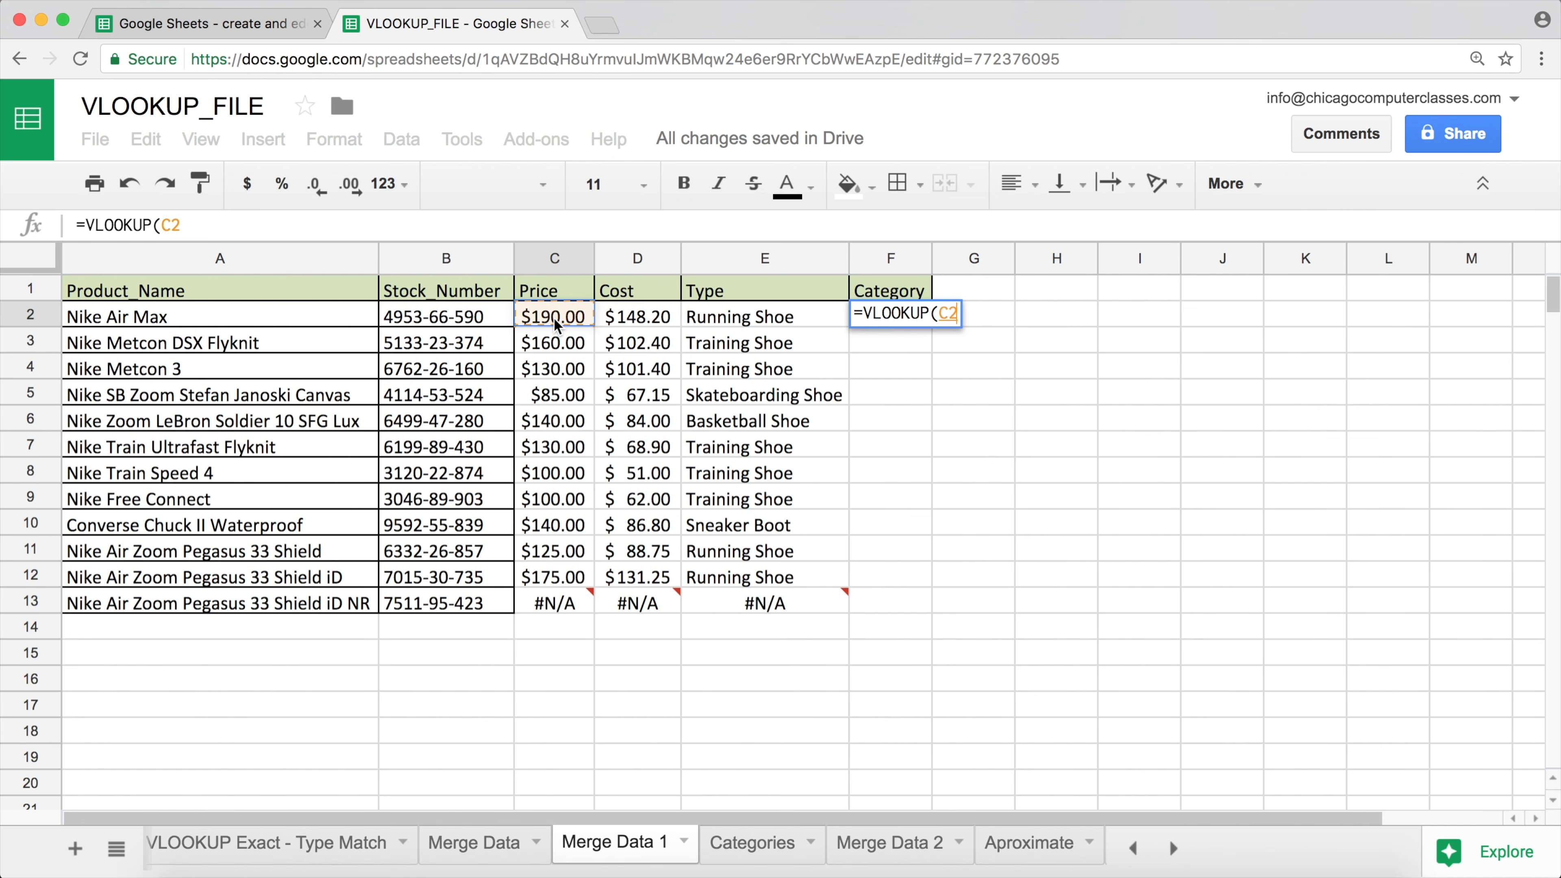
text(,)
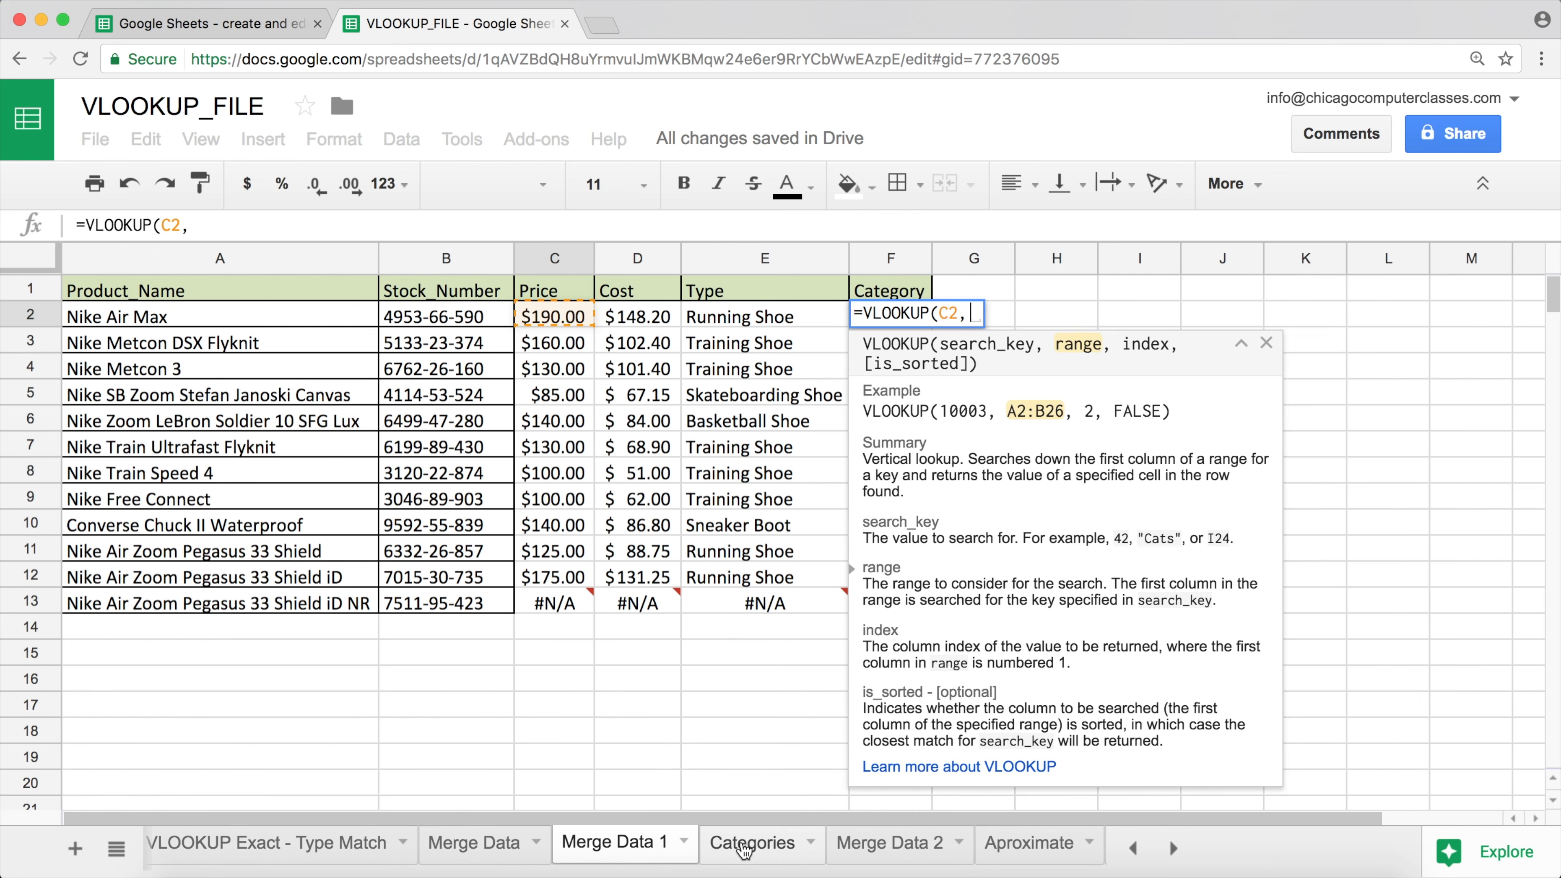
Step: Set the VLOOKUP range to B2:C4 on the Categories sheet as the absolute reference $B$2:$C$4
click(744, 845)
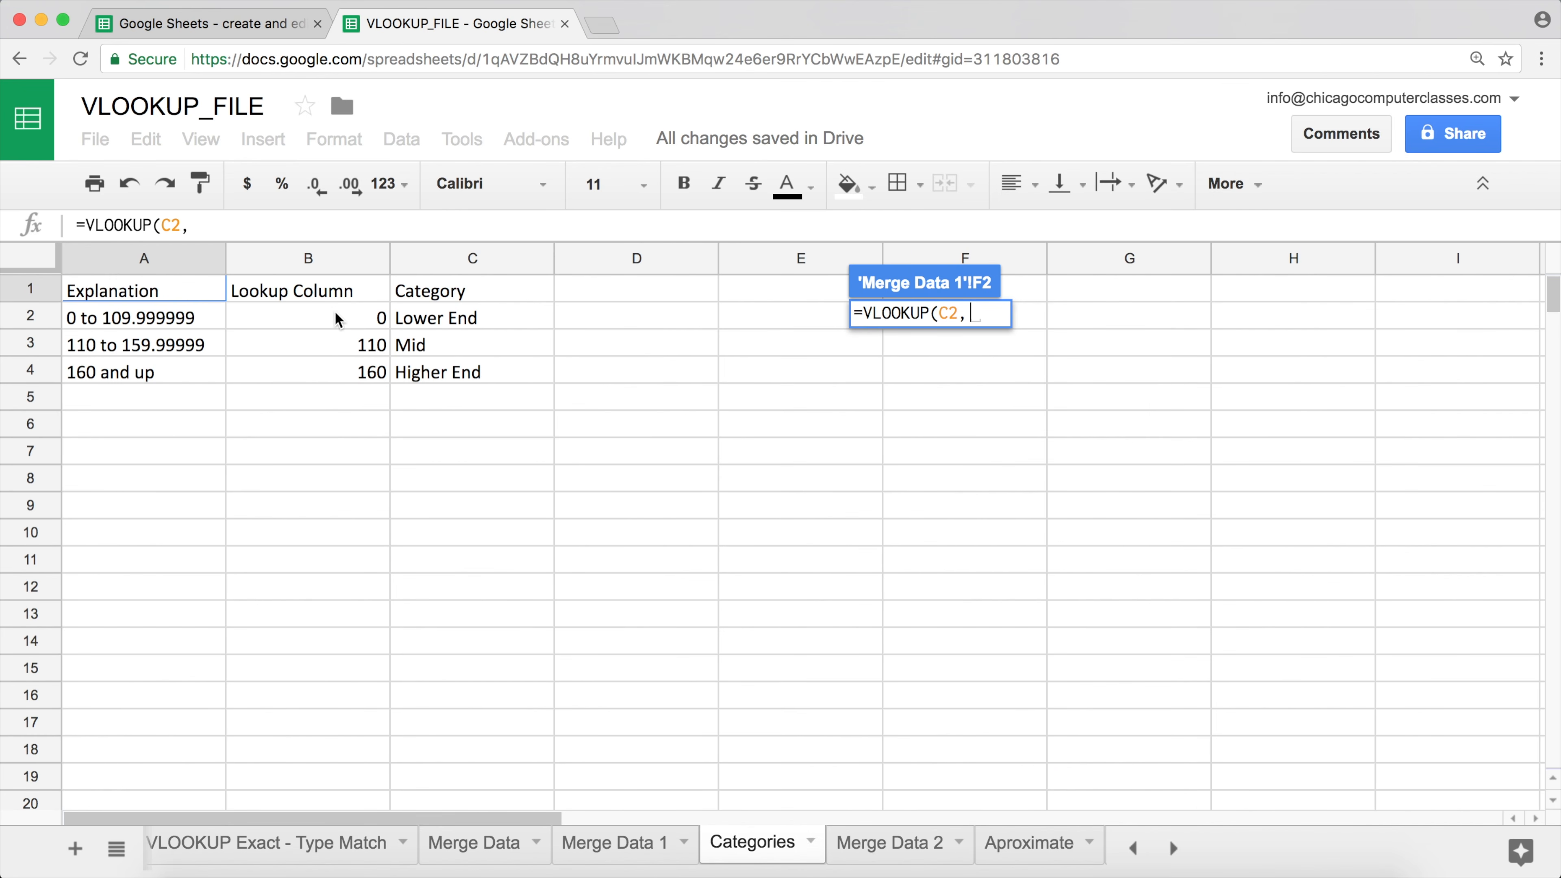
drag(335, 315, 433, 378)
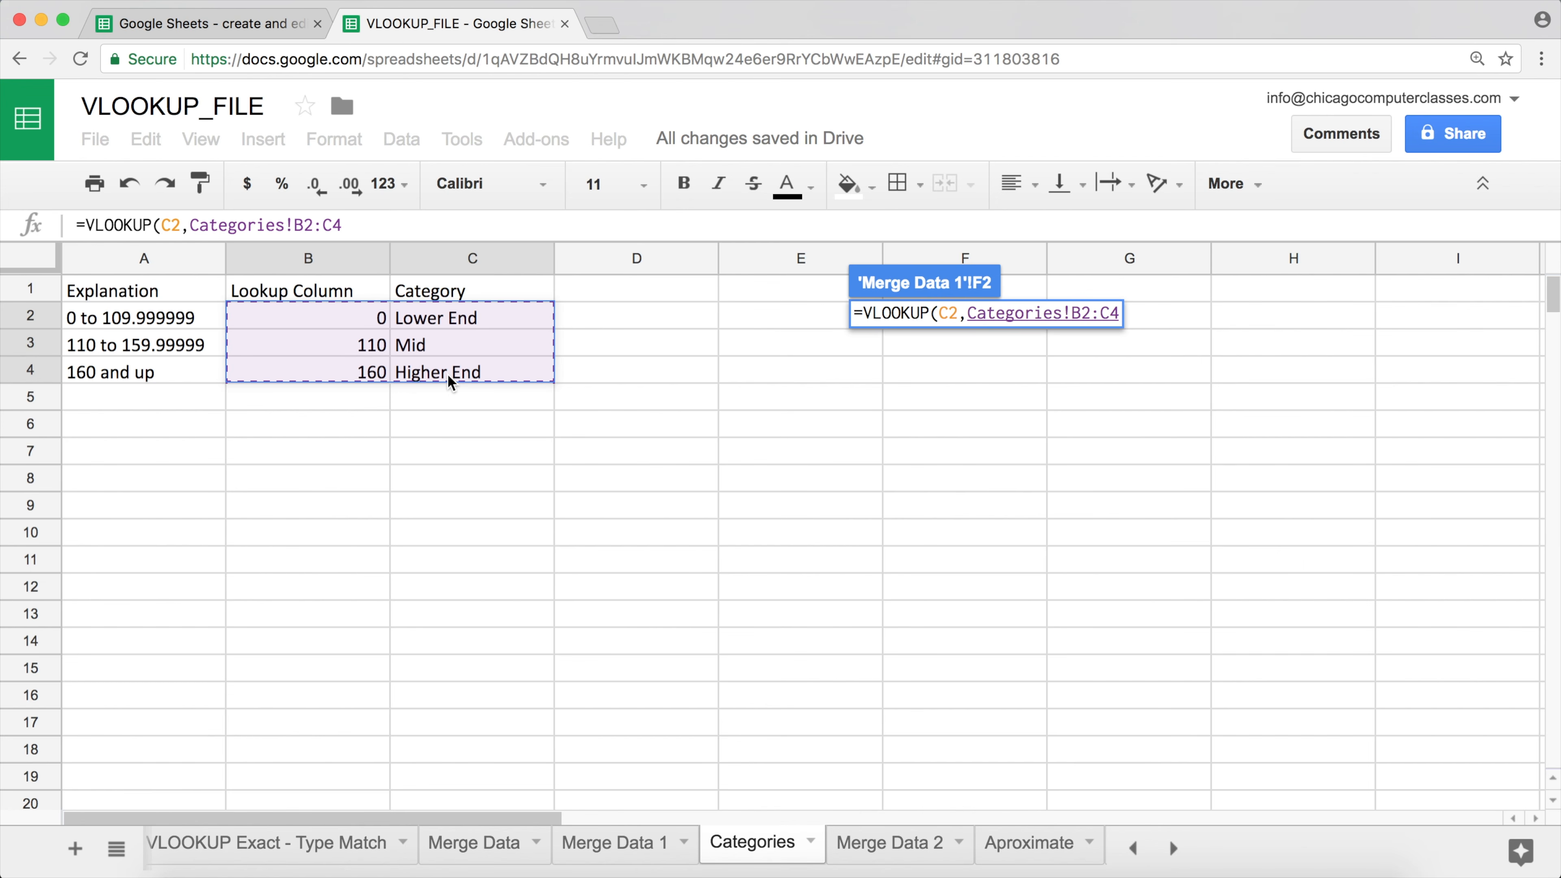
key(F4)
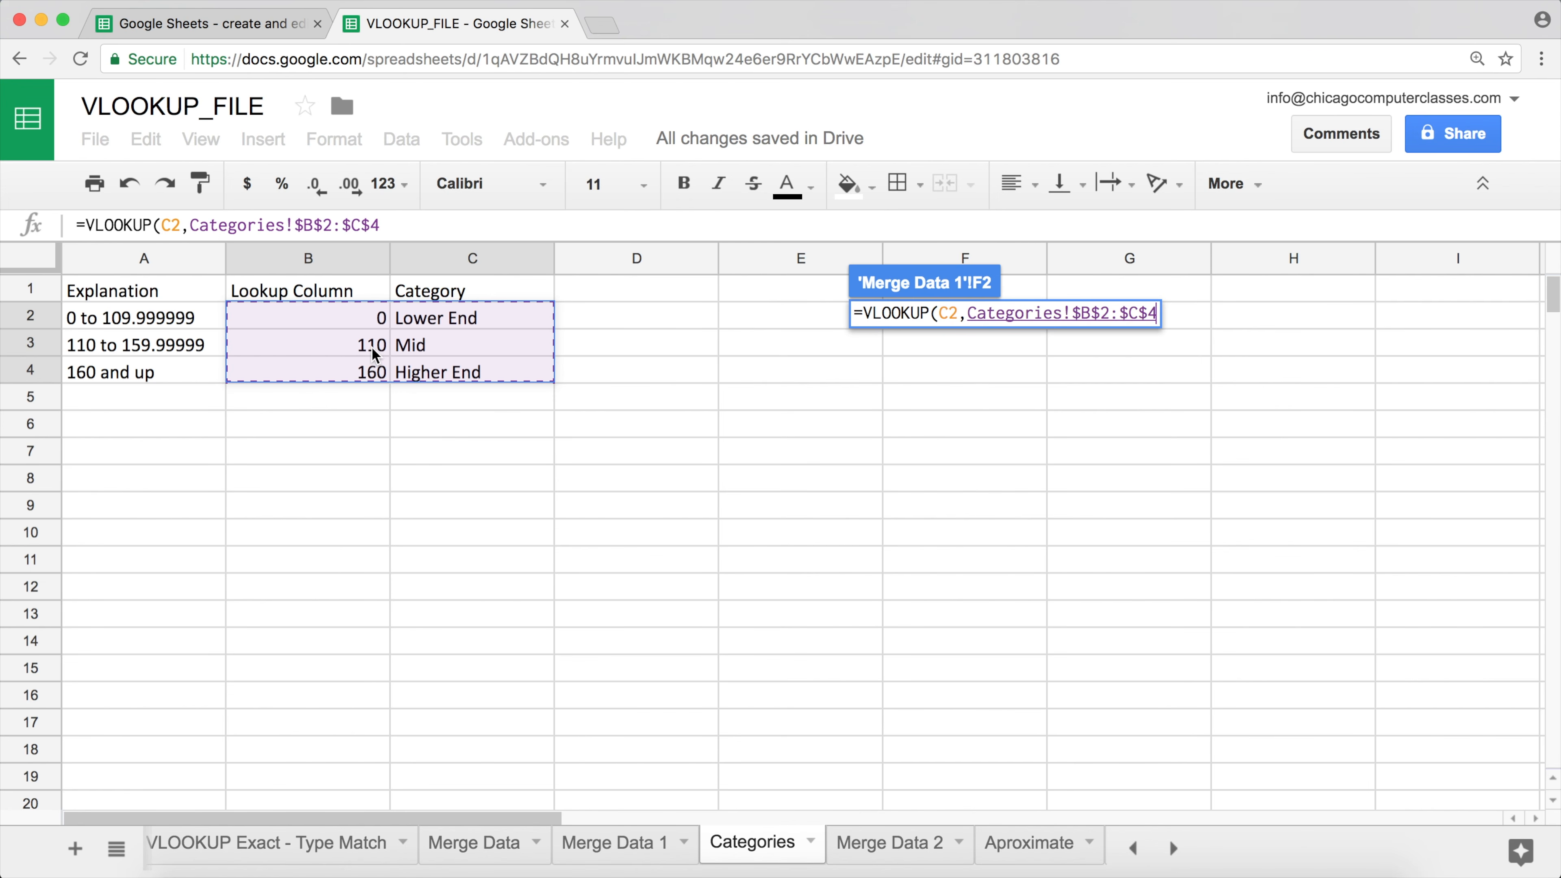
text(,)
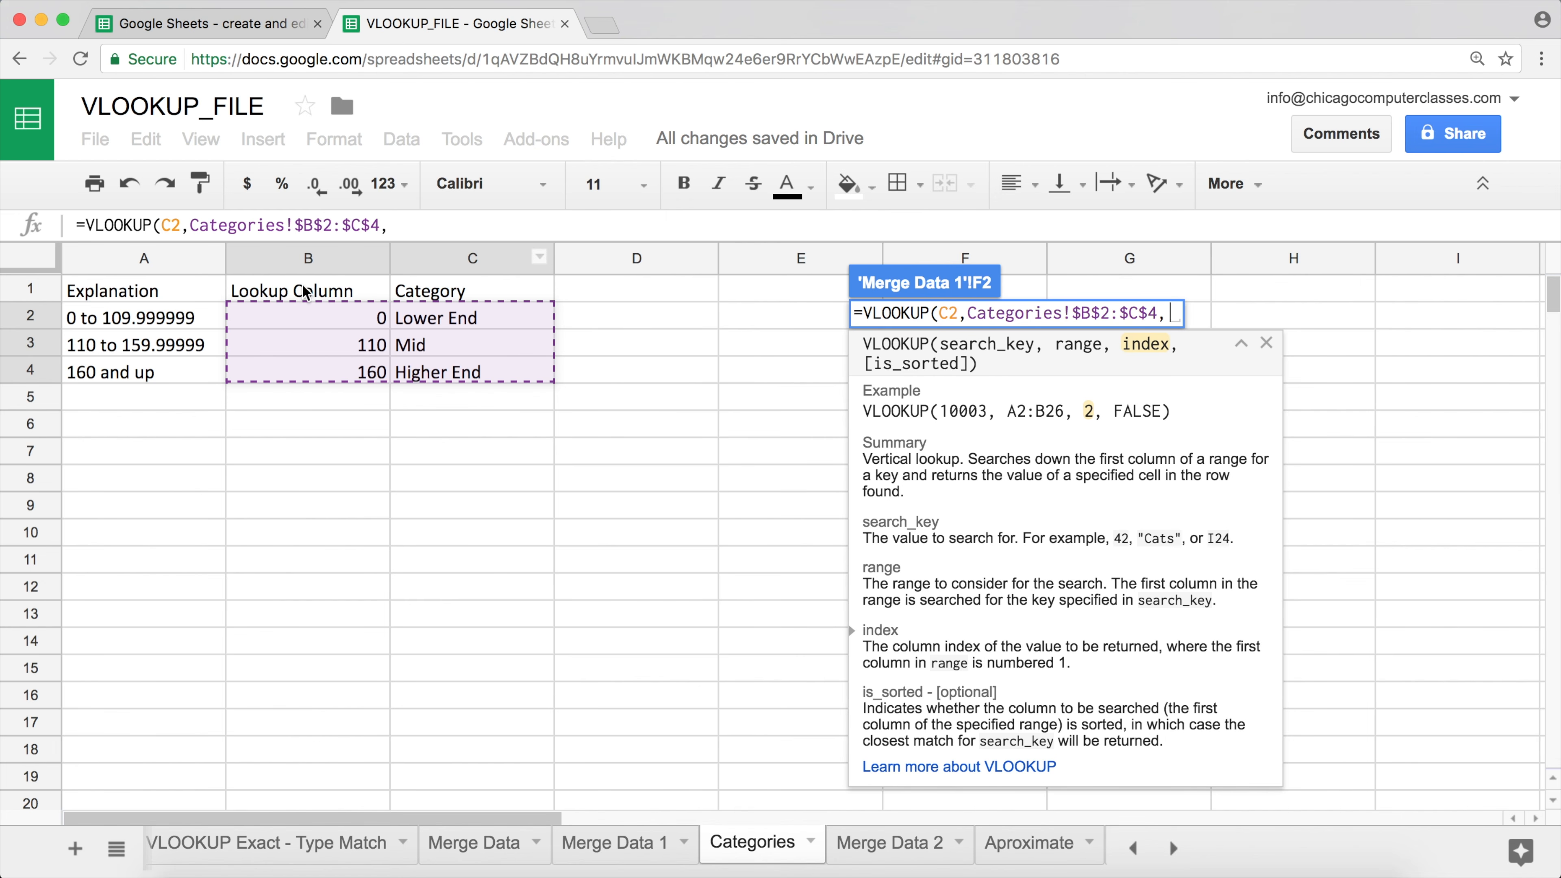
Step: Complete the VLOOKUP formula with column index 2 and is_sorted 1 for an approximate match
text(2,)
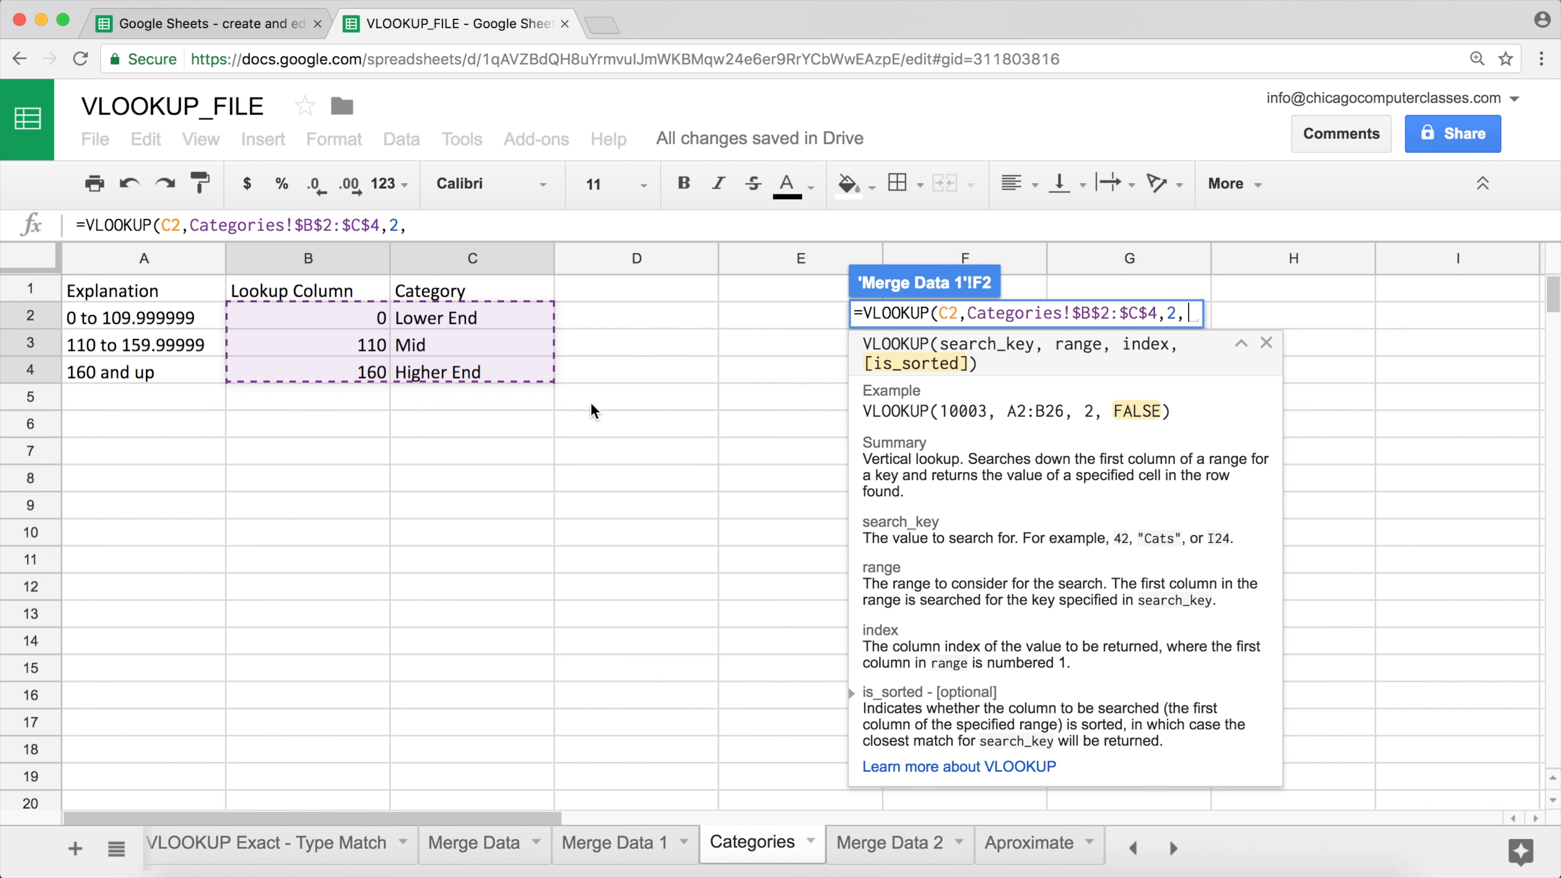
text(1)
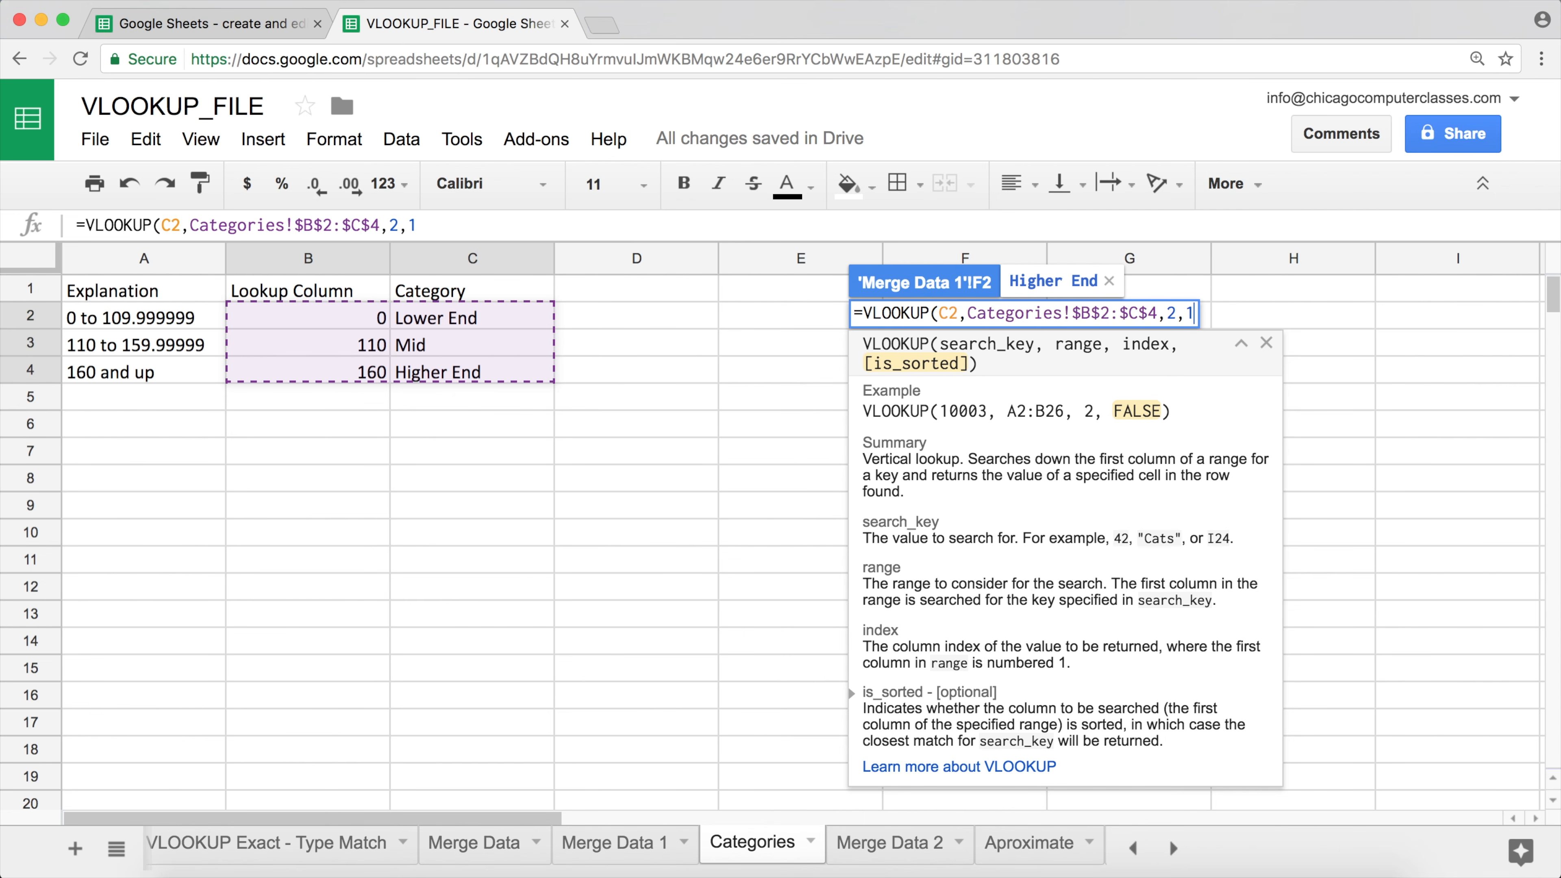
text())
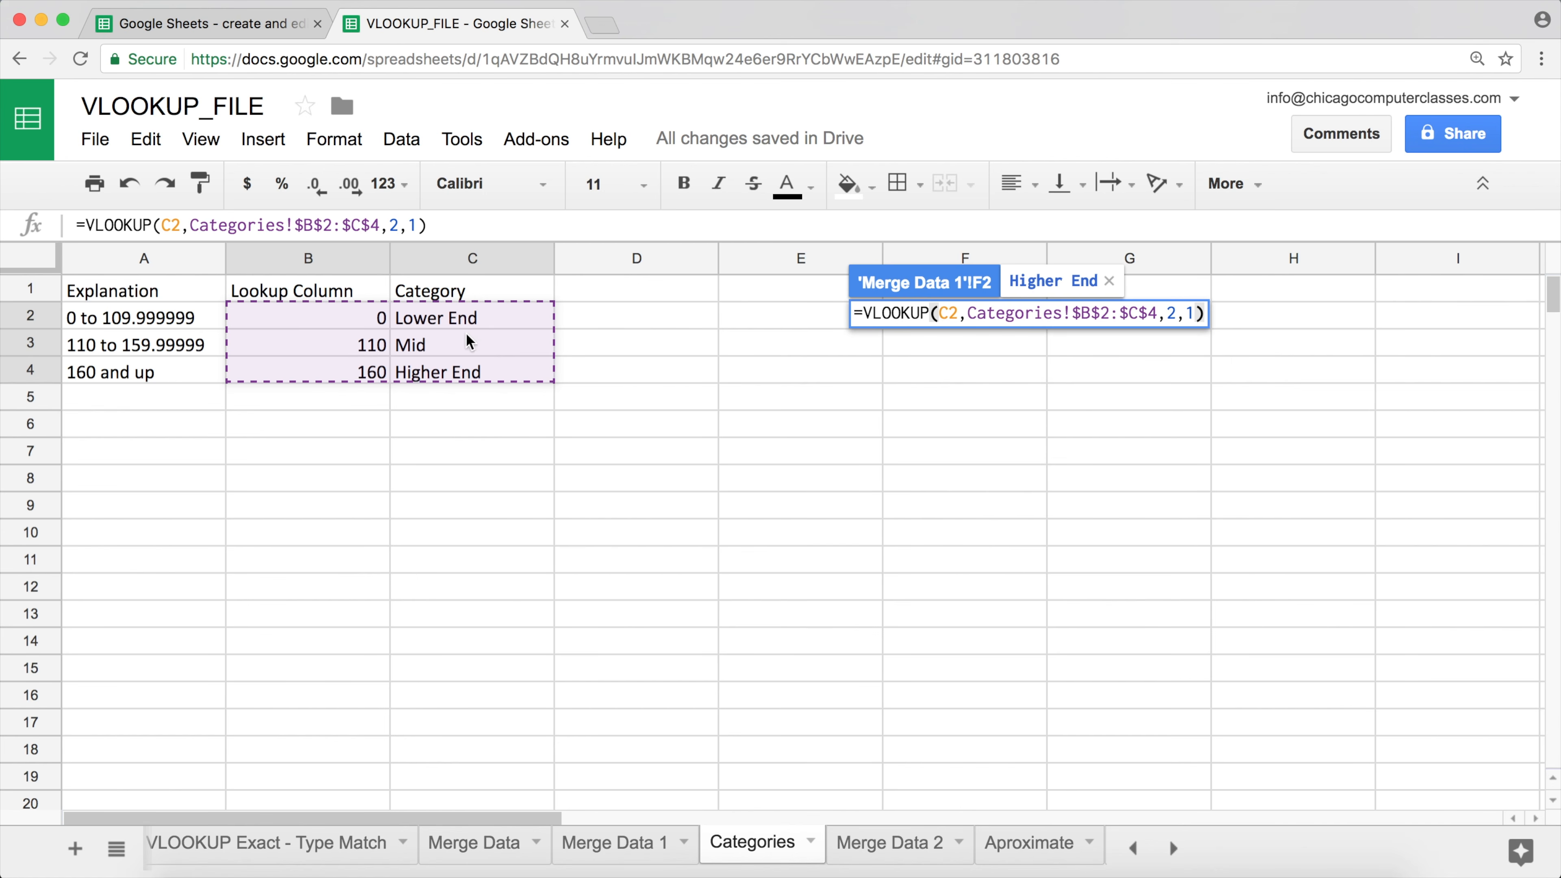
key(Return)
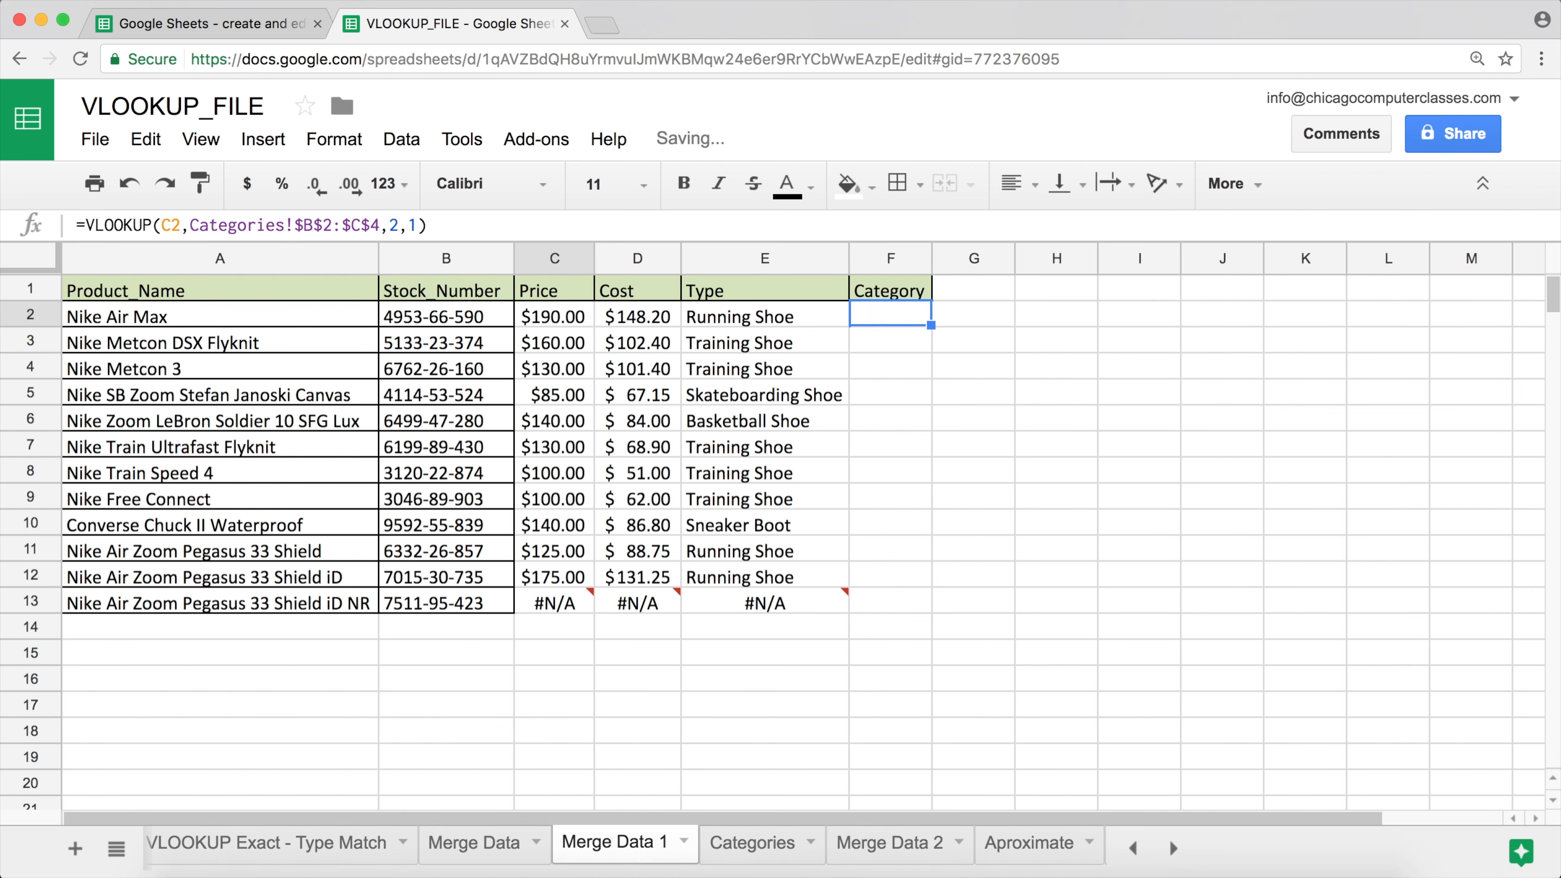
Step: Widen the Category column slightly and fill the F2 formula down to F13
drag(931, 258, 958, 261)
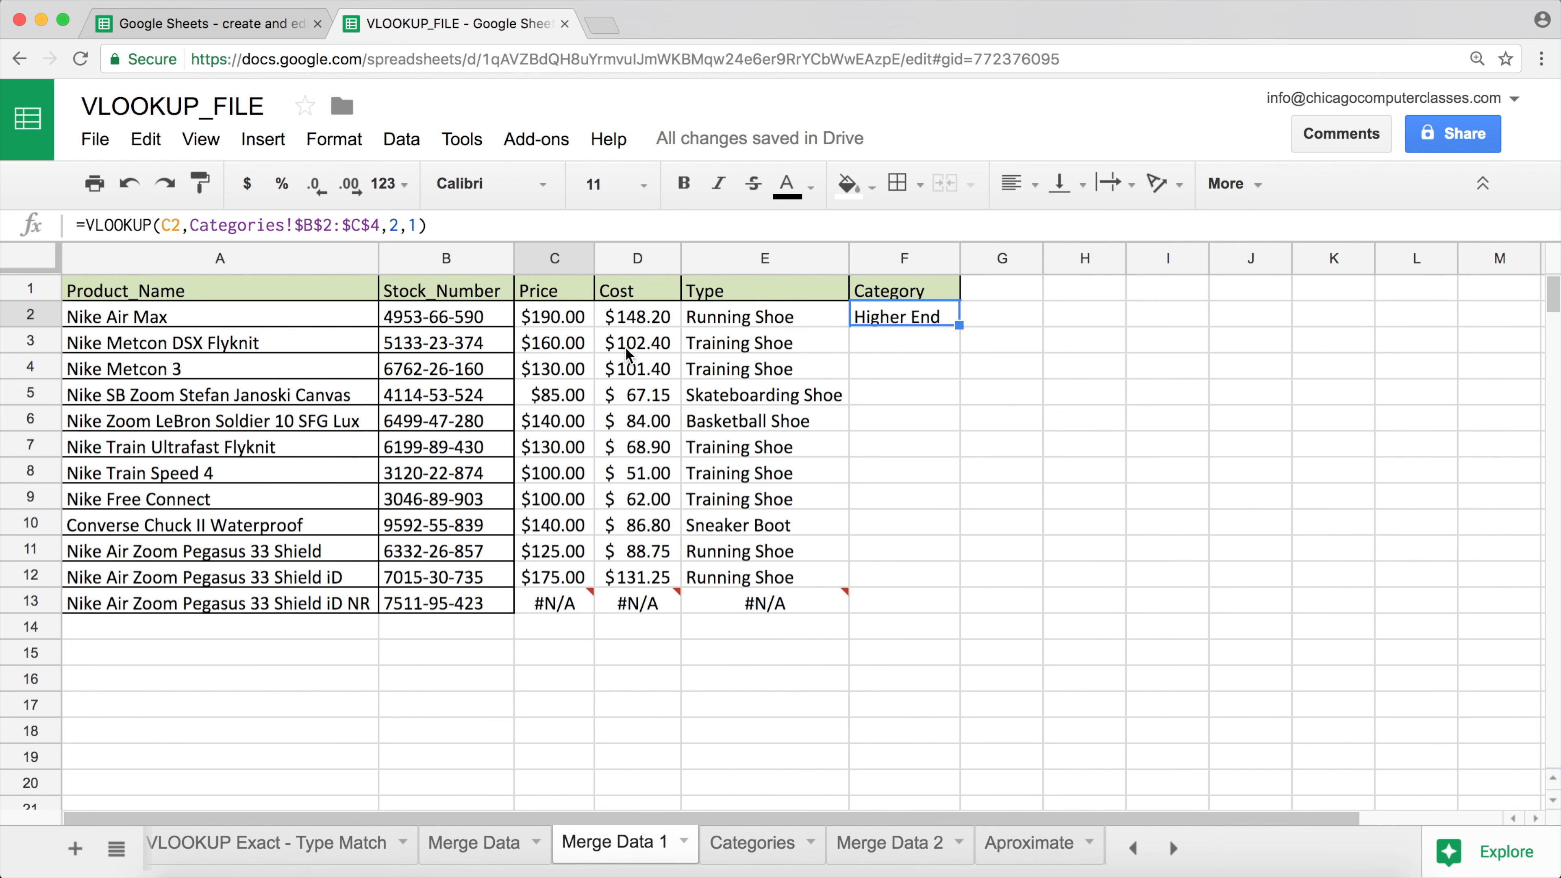
click(578, 318)
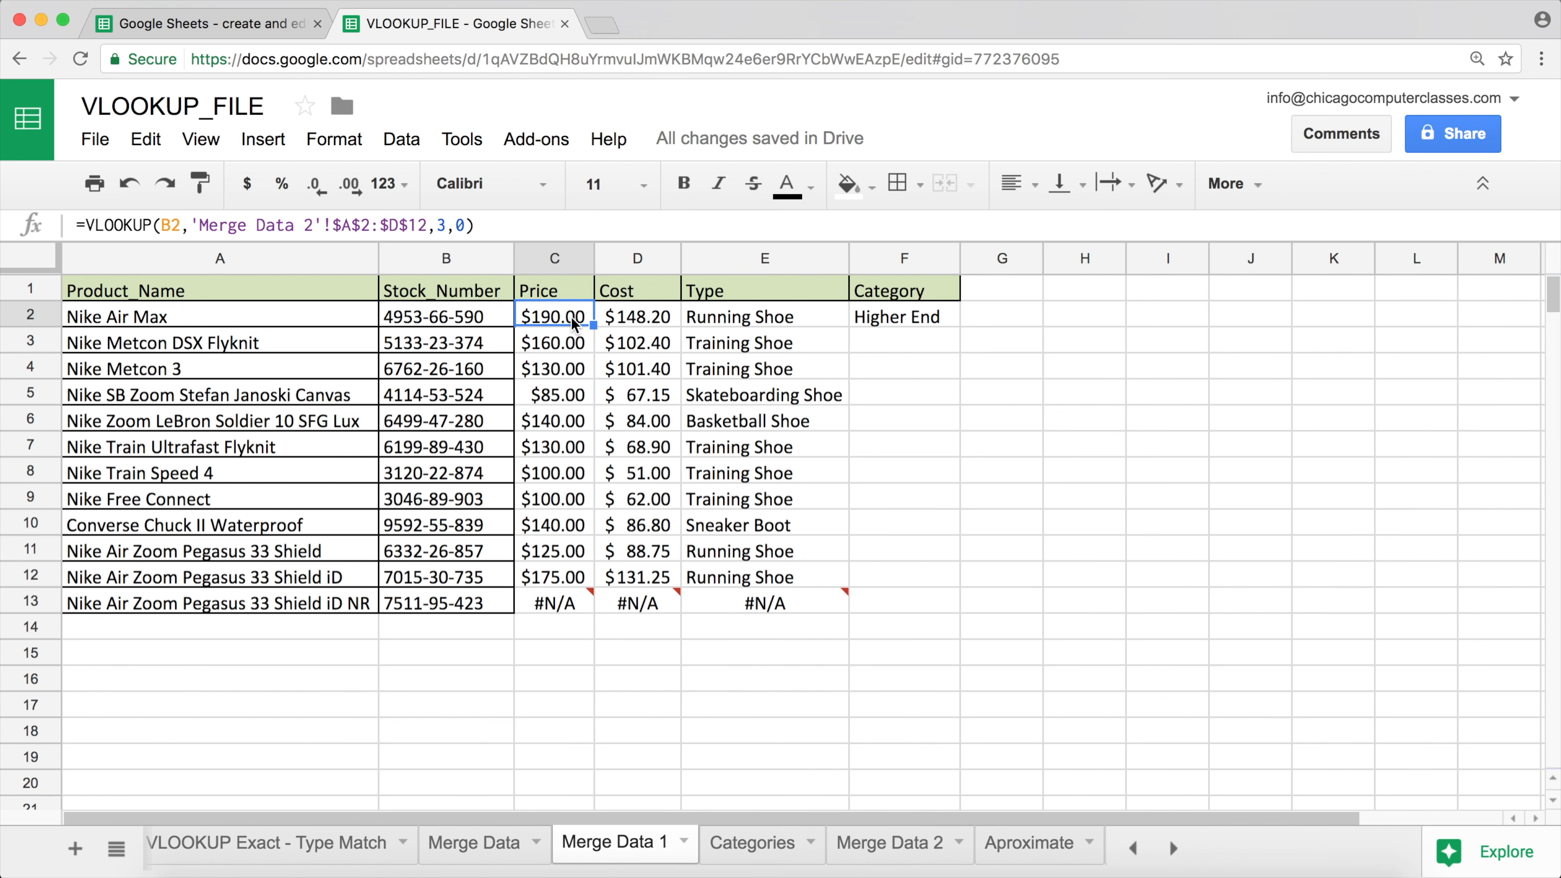
click(929, 315)
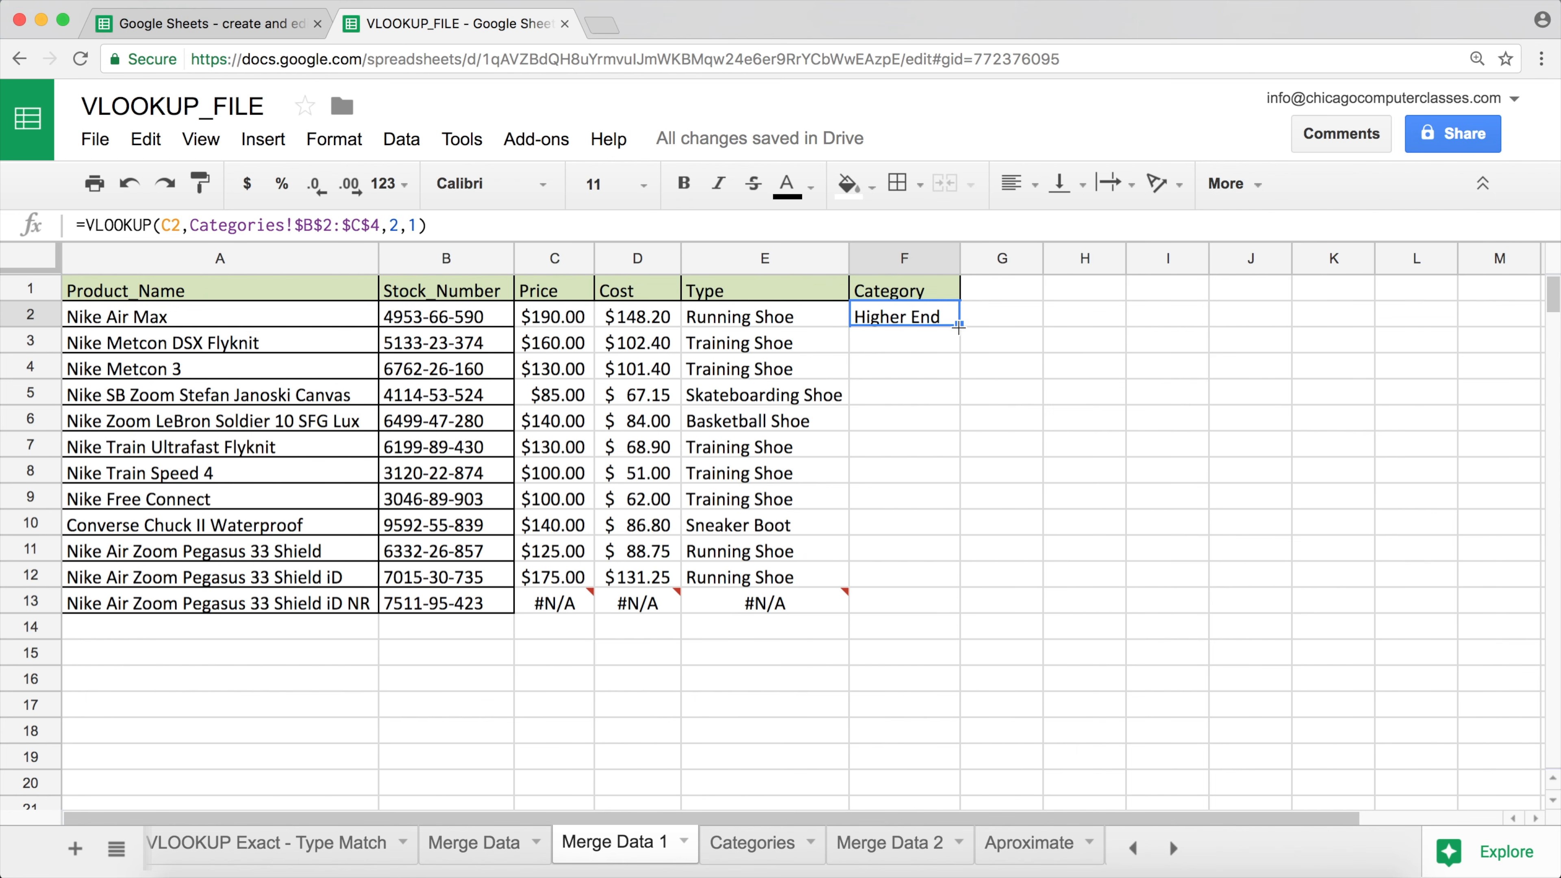
double_click(958, 325)
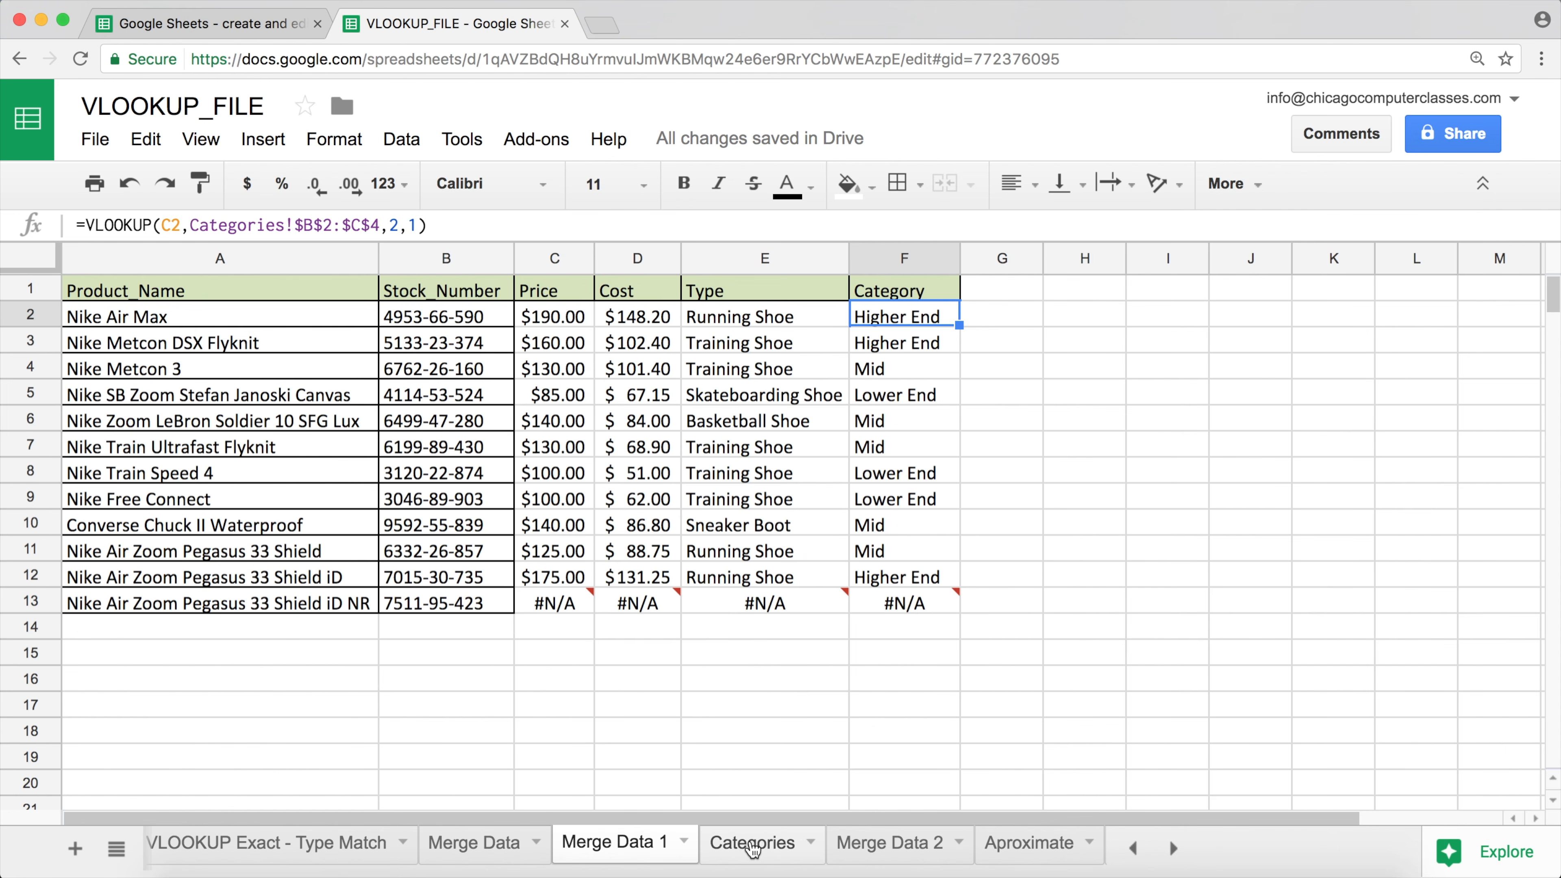
Step: Examine the lookup error in F13, and the price ranges and lower bounds on the Categories sheet
drag(125, 627, 888, 710)
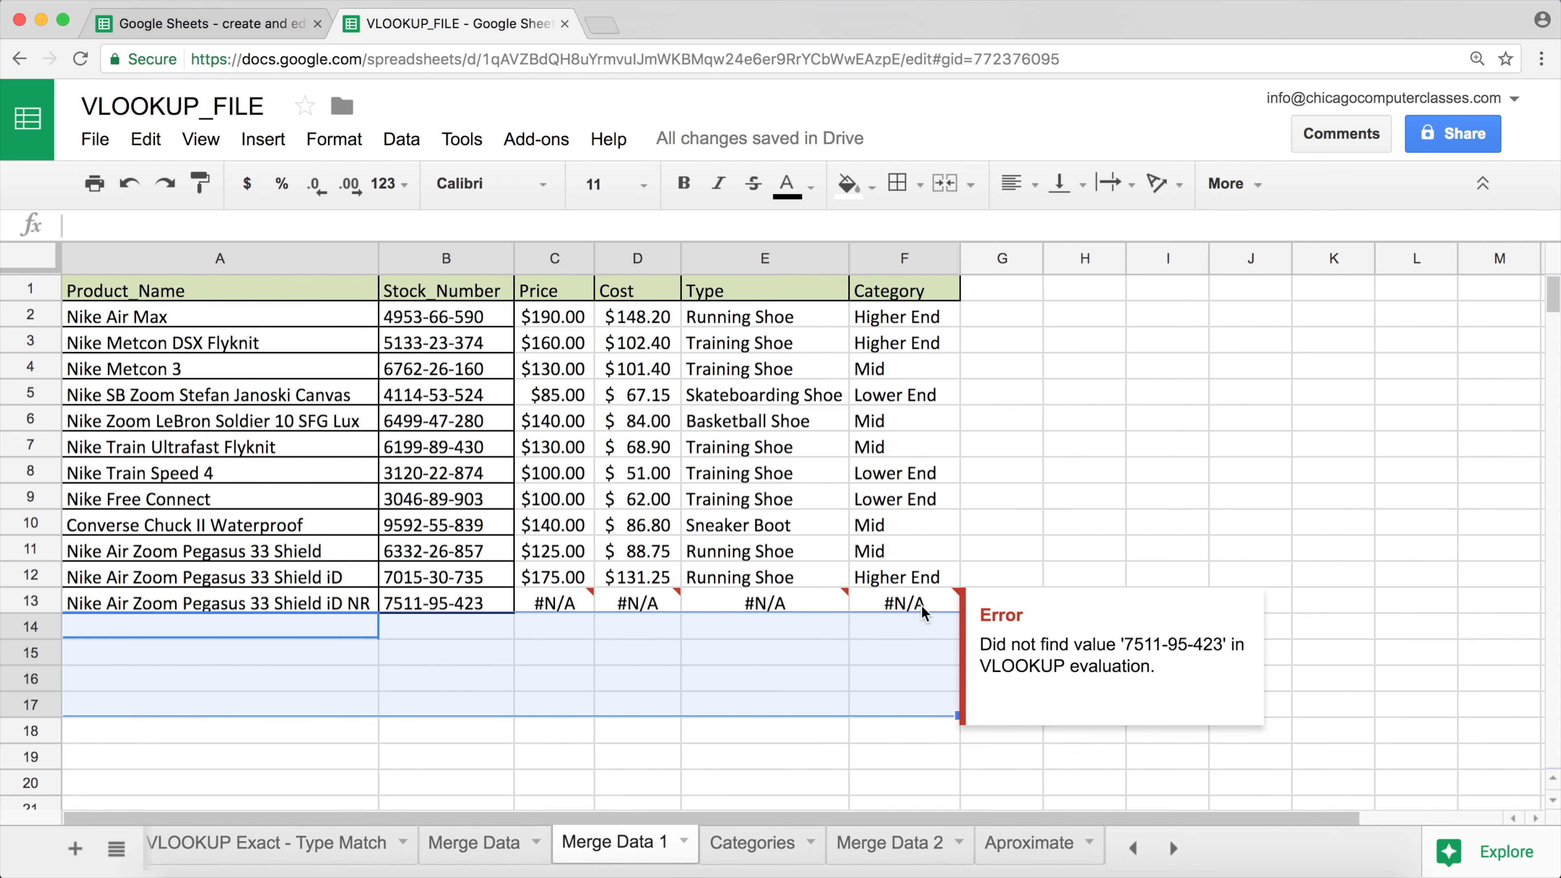
click(952, 615)
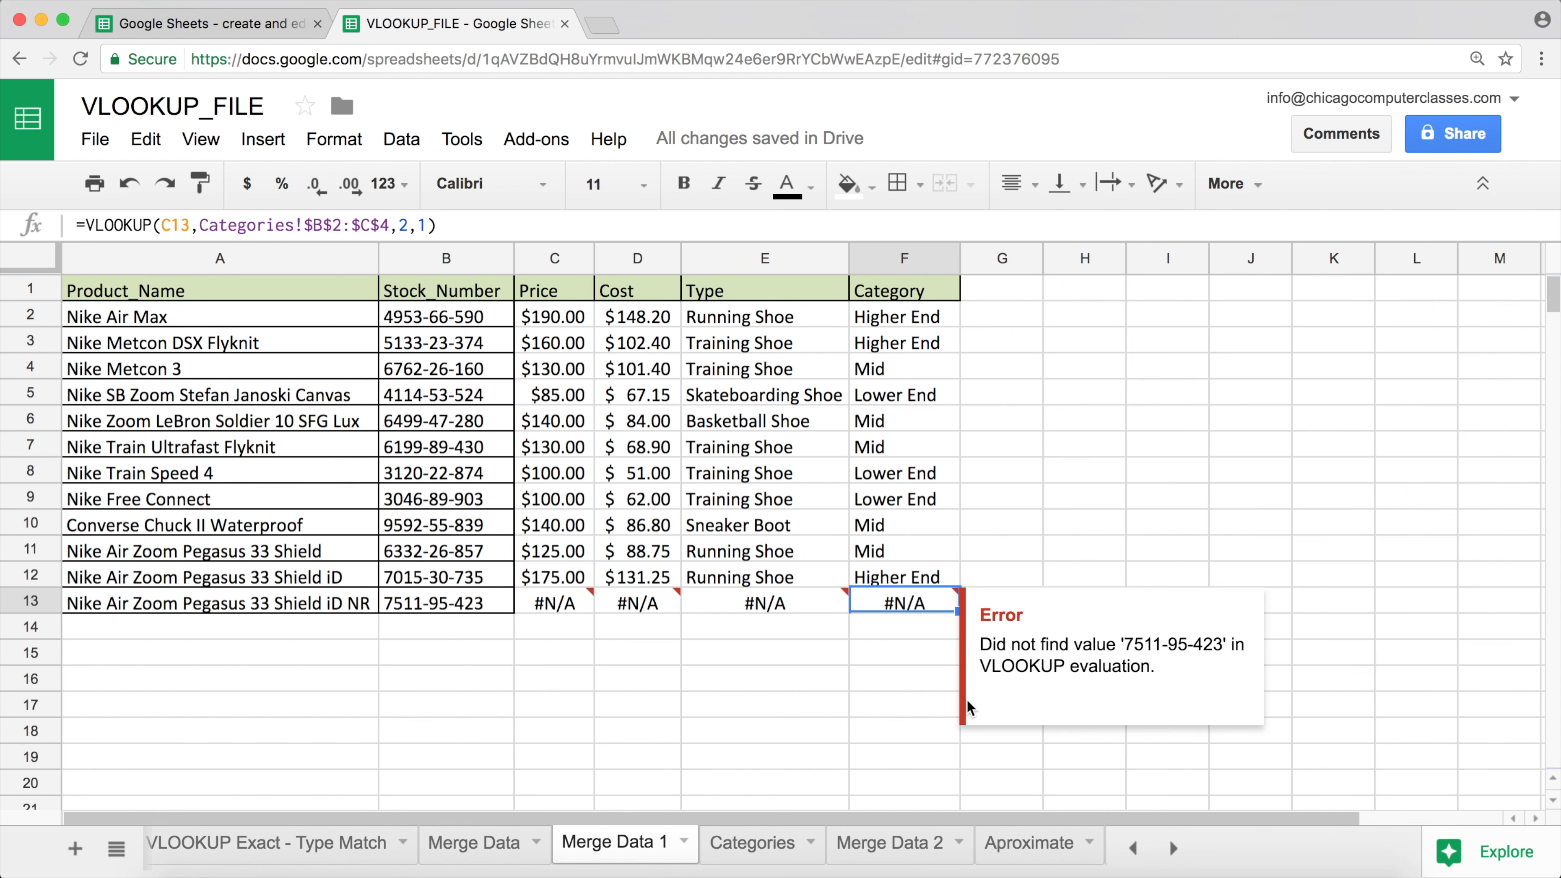
click(332, 628)
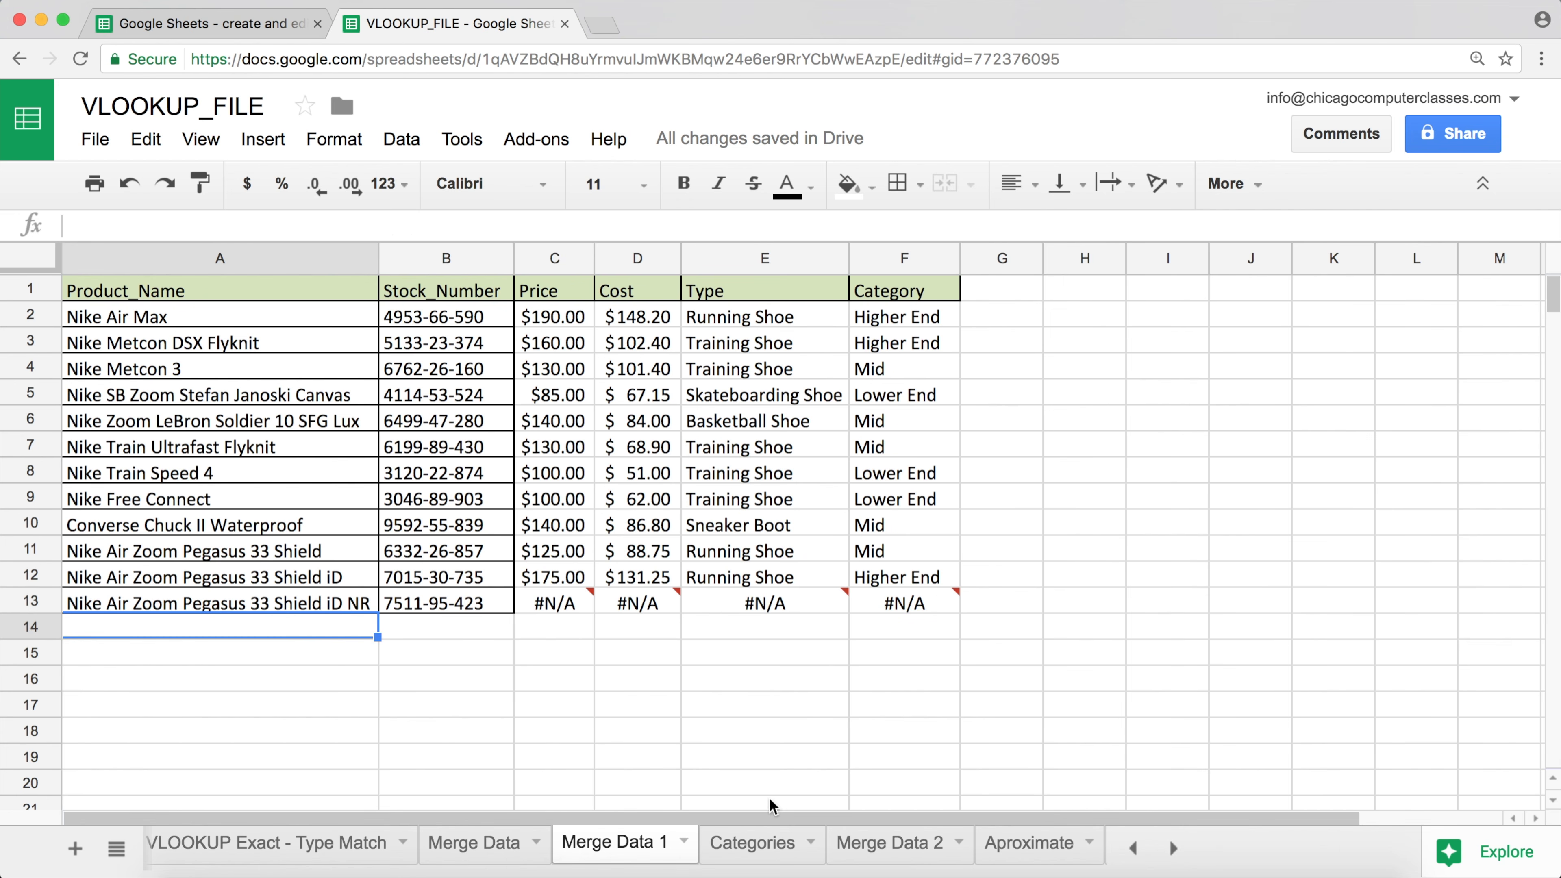
click(756, 845)
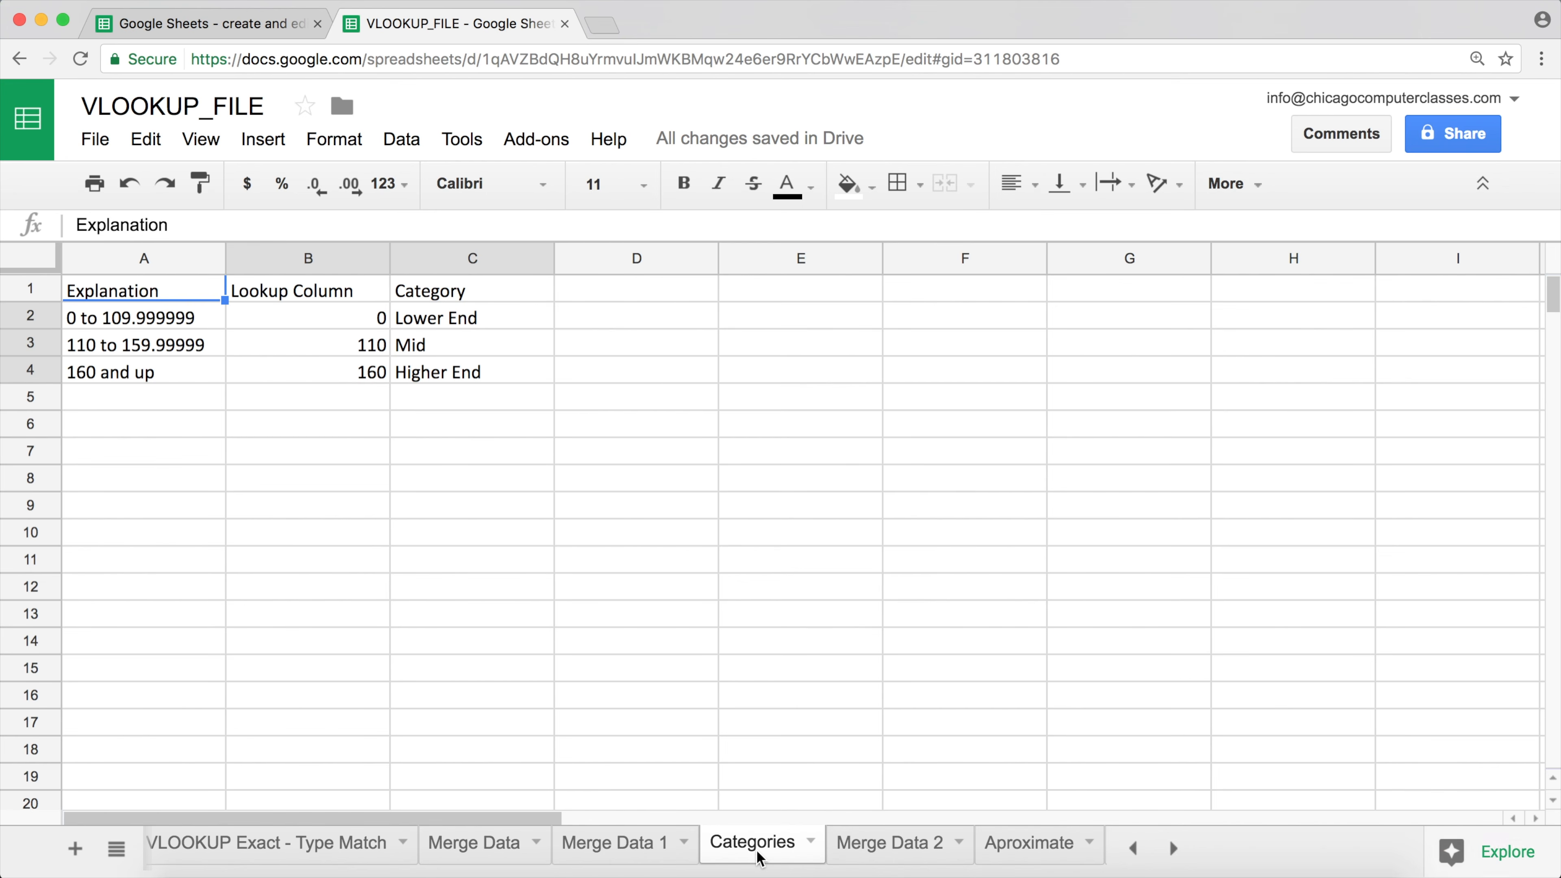
click(138, 402)
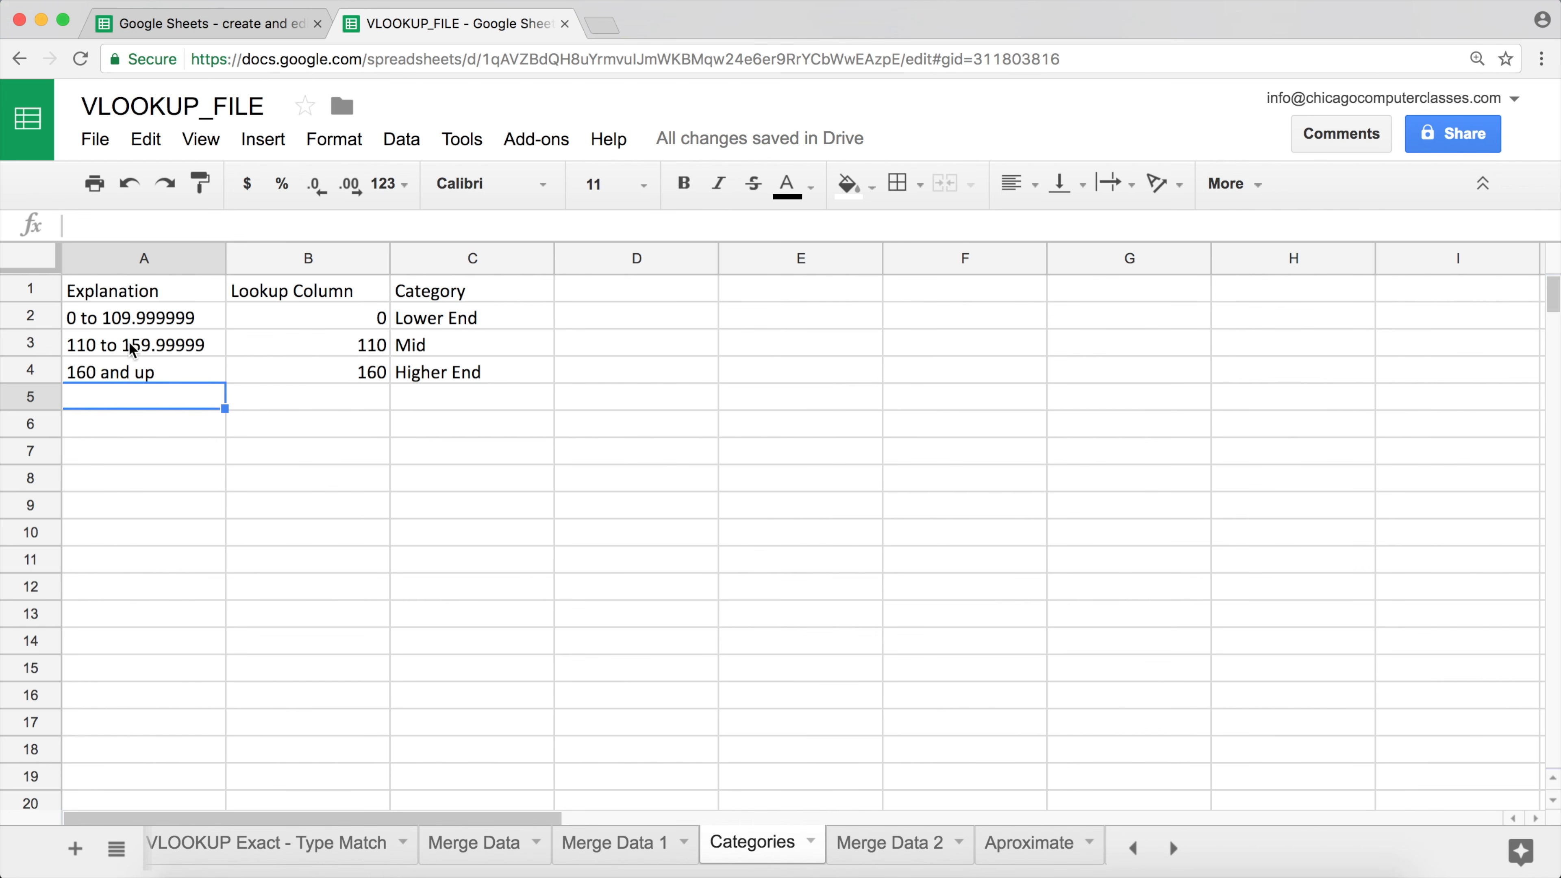
click(365, 347)
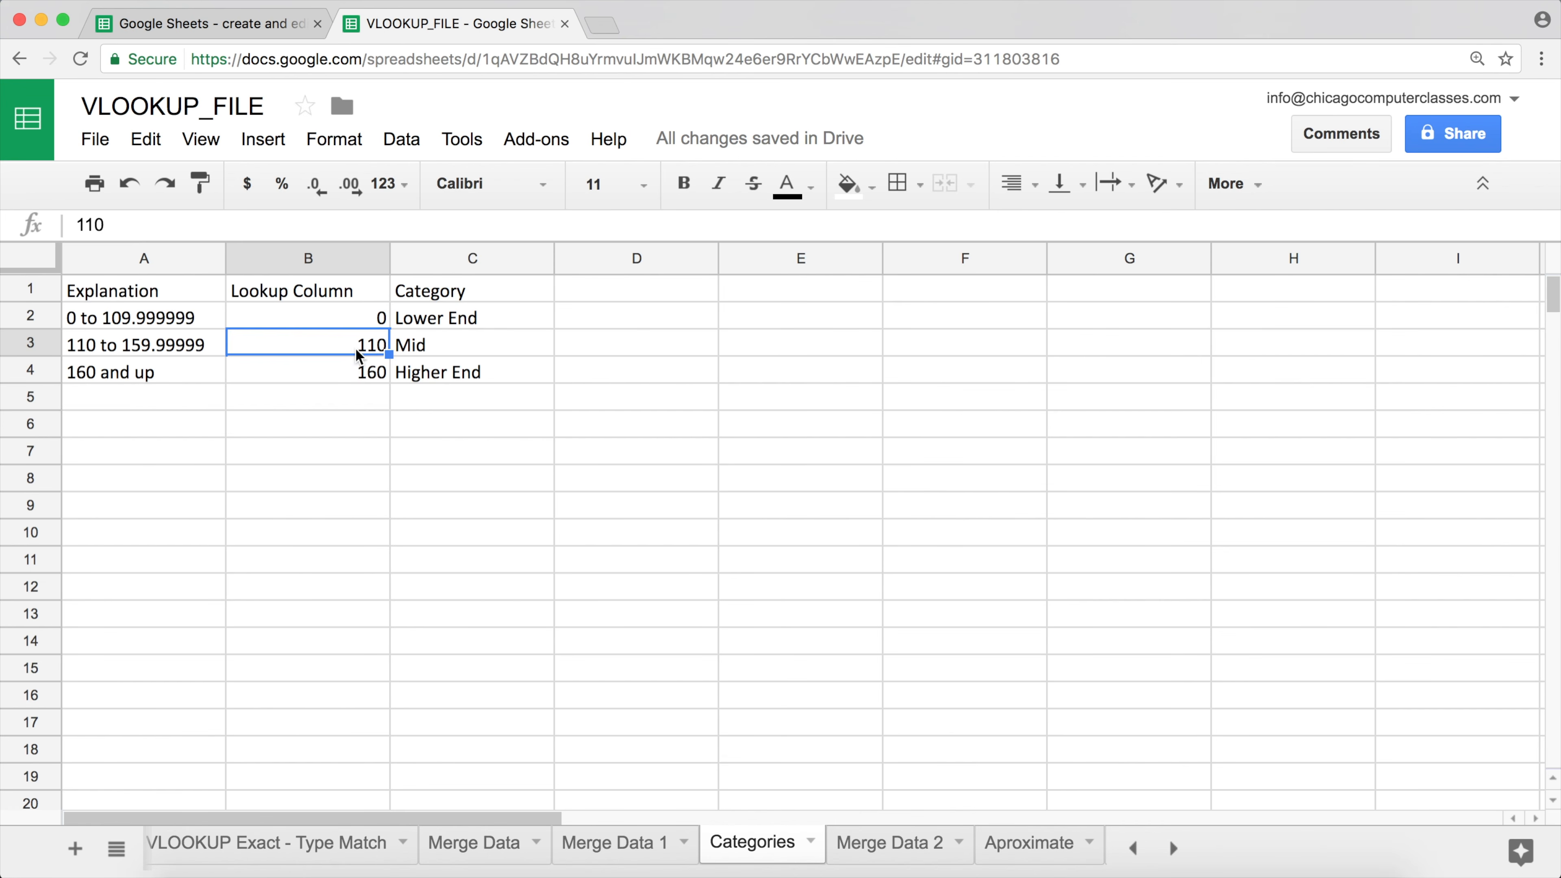
drag(190, 320, 417, 368)
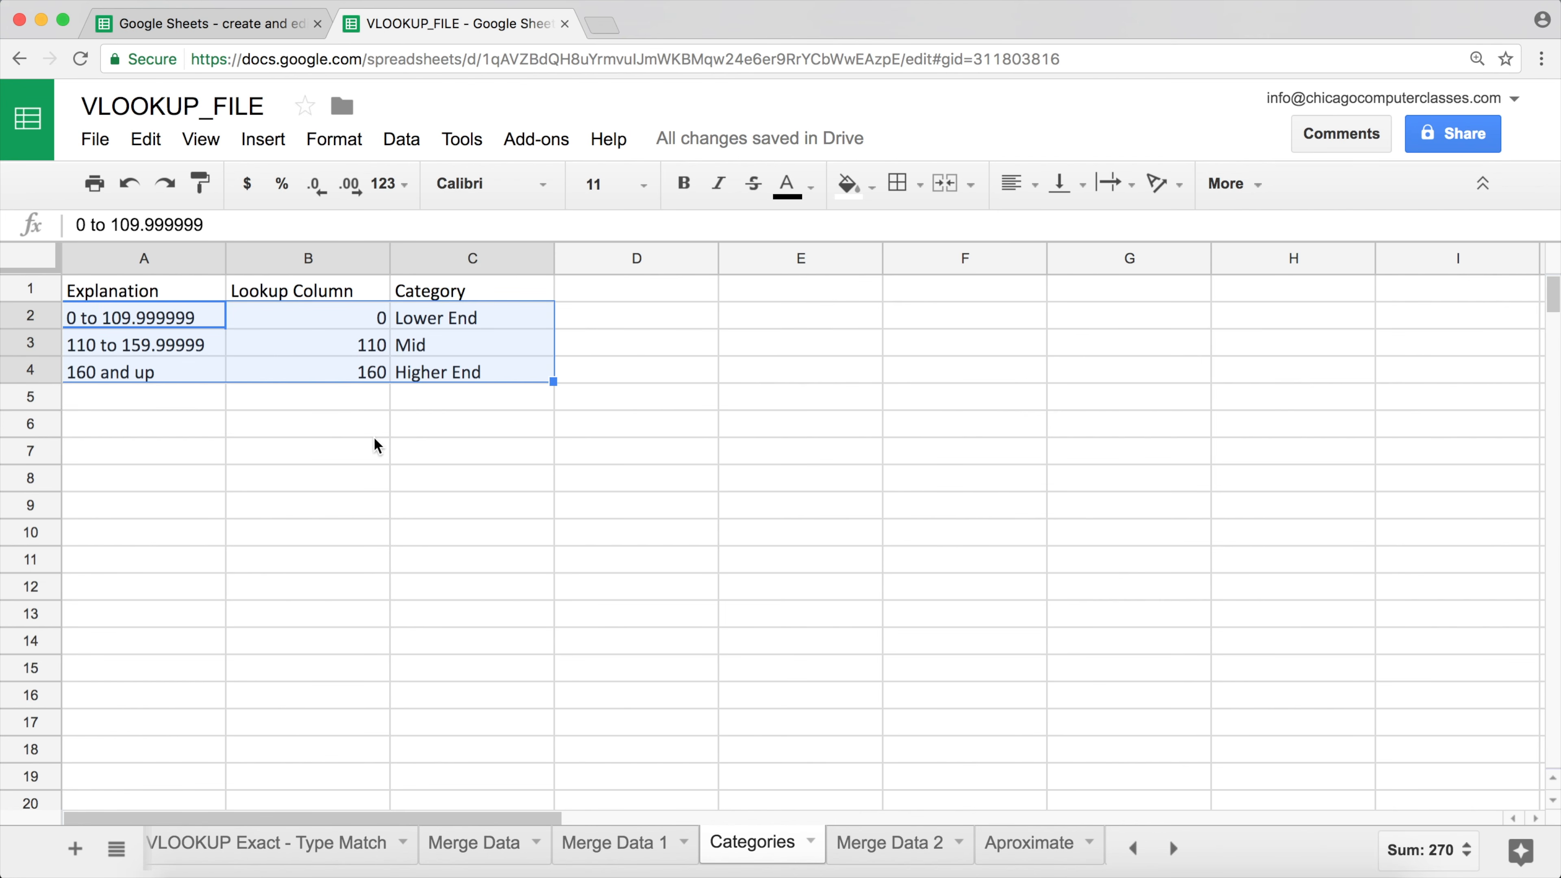
click(371, 326)
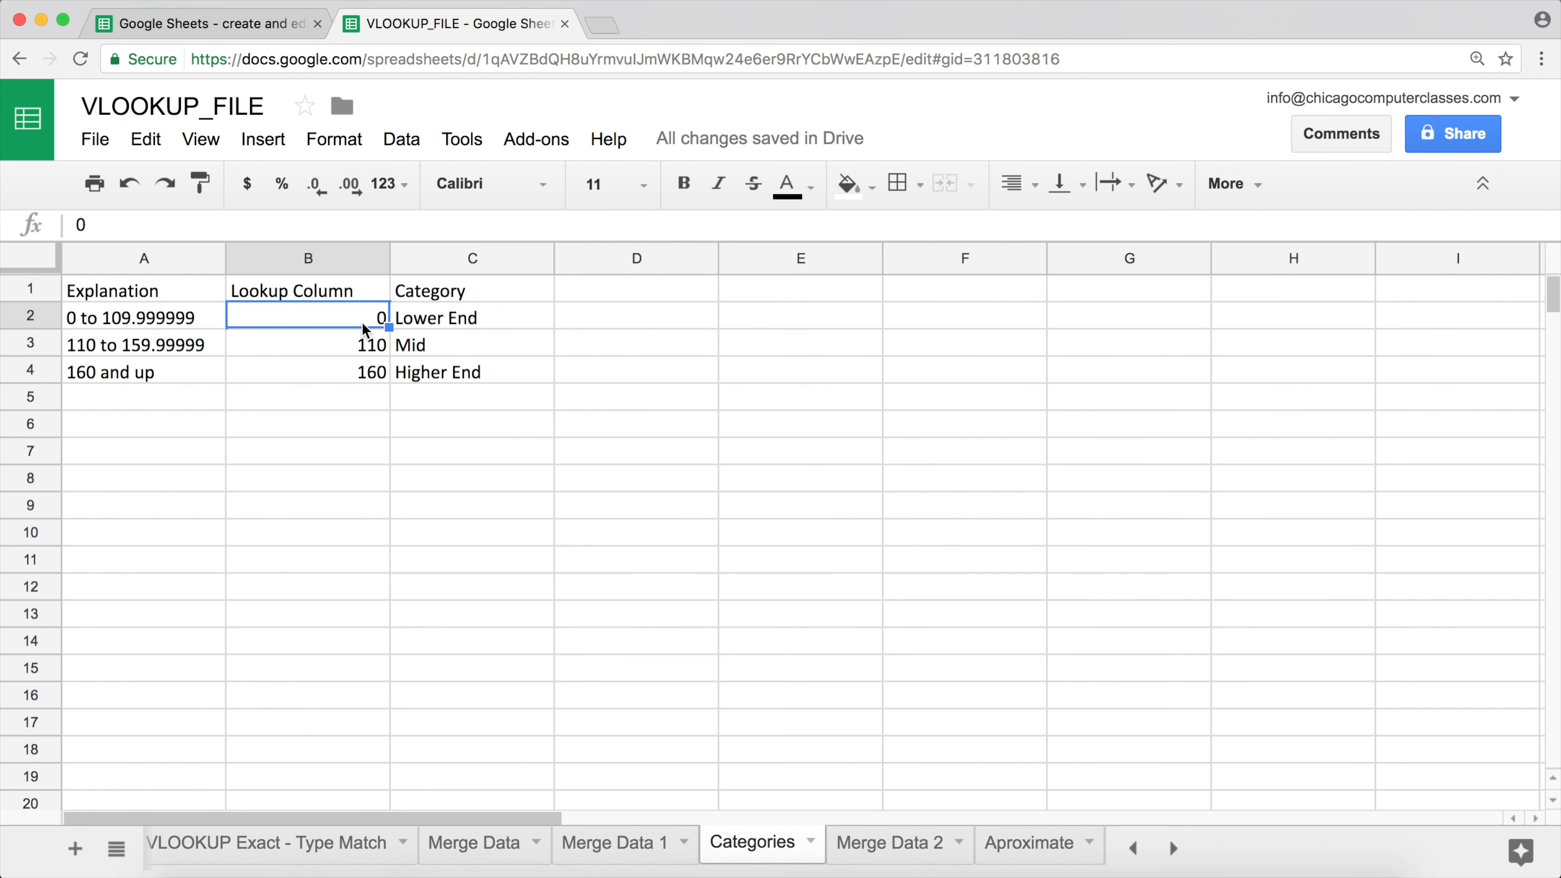
click(364, 376)
click(169, 405)
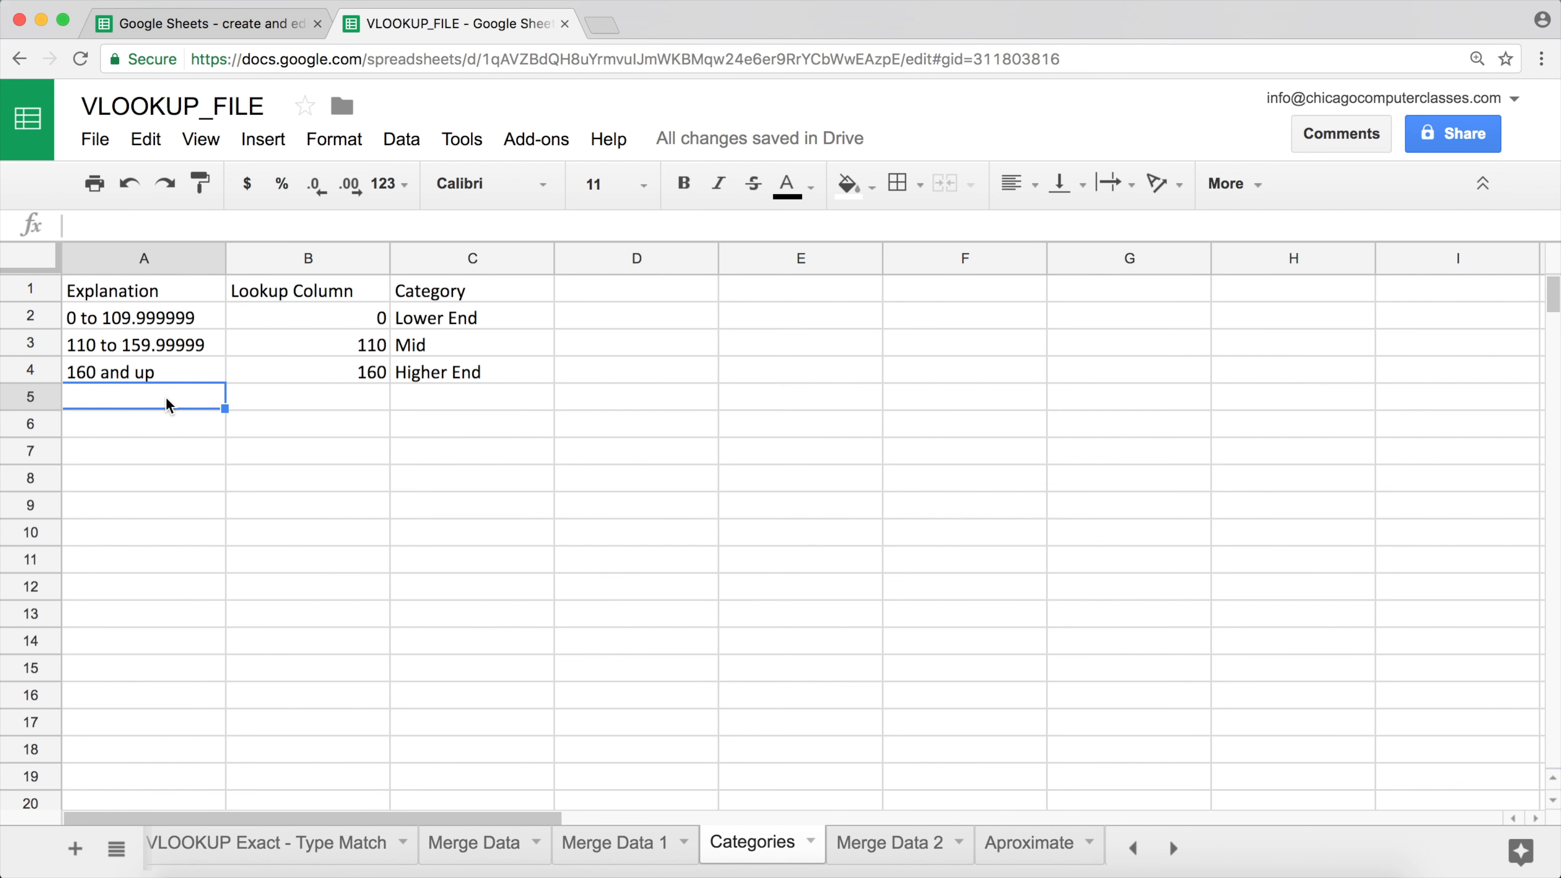
click(148, 349)
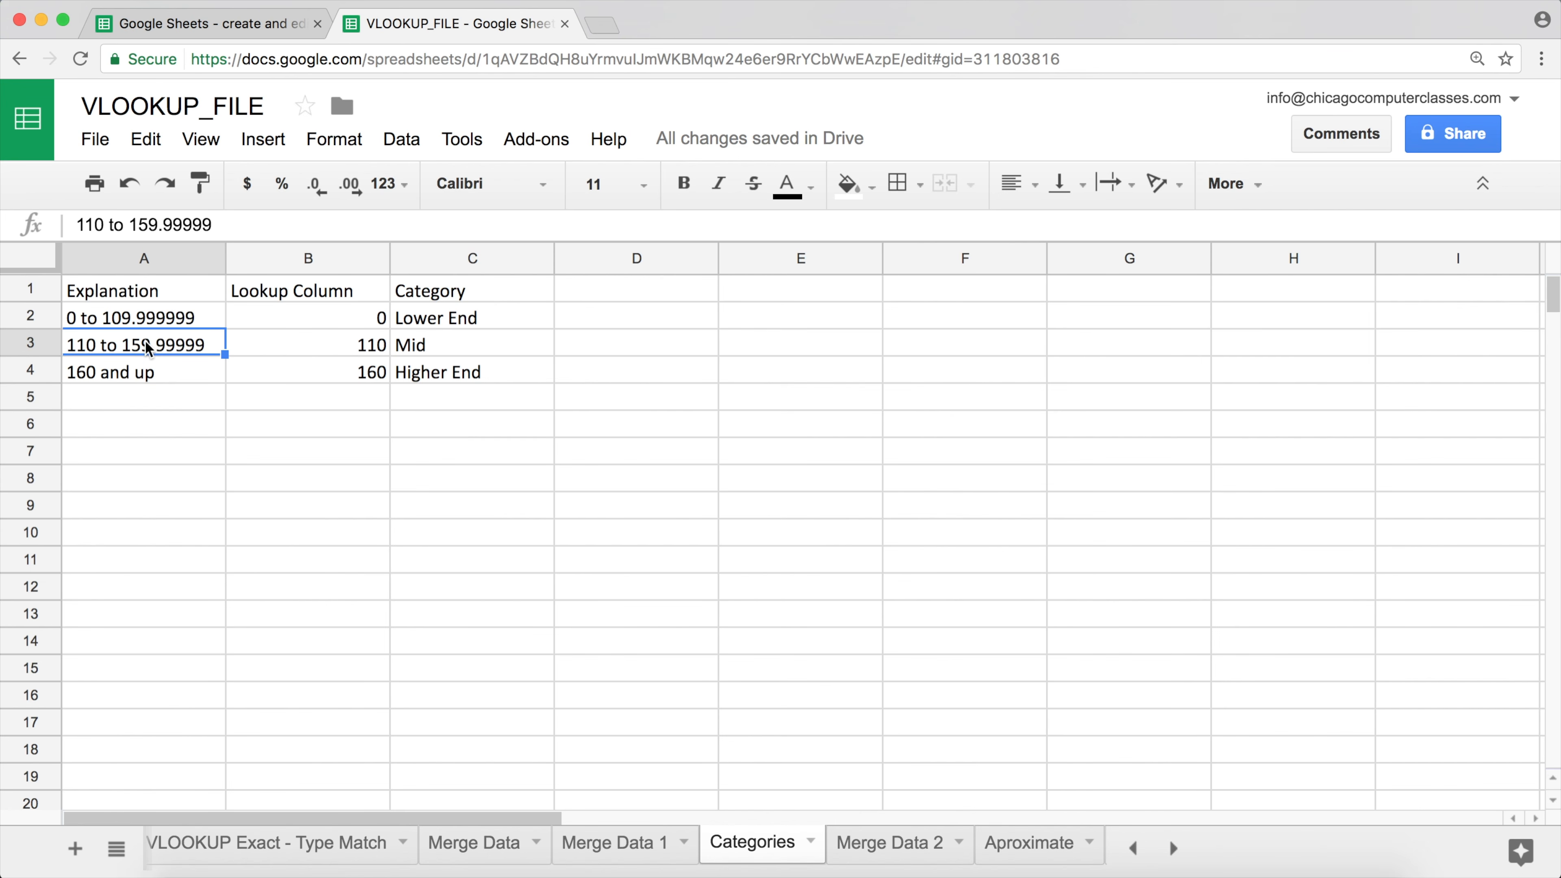
Step: Change the Explanation text in cell A2 of the Categories sheet to 0 to 99.99999
double_click(124, 316)
click(124, 315)
drag(104, 315, 258, 330)
text(99.)
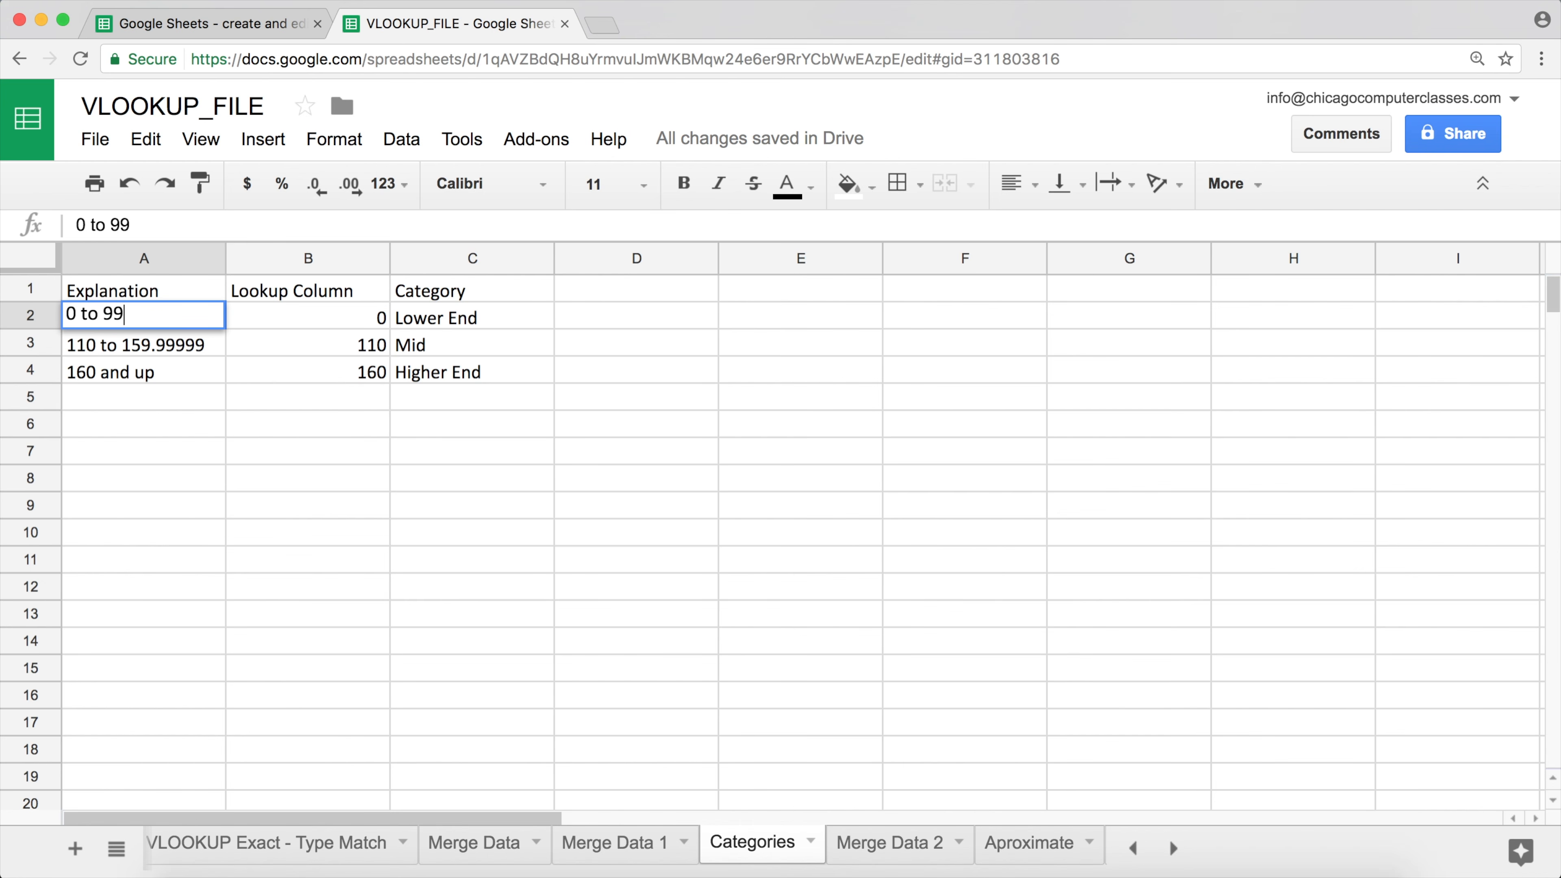
text(99999)
key(Return)
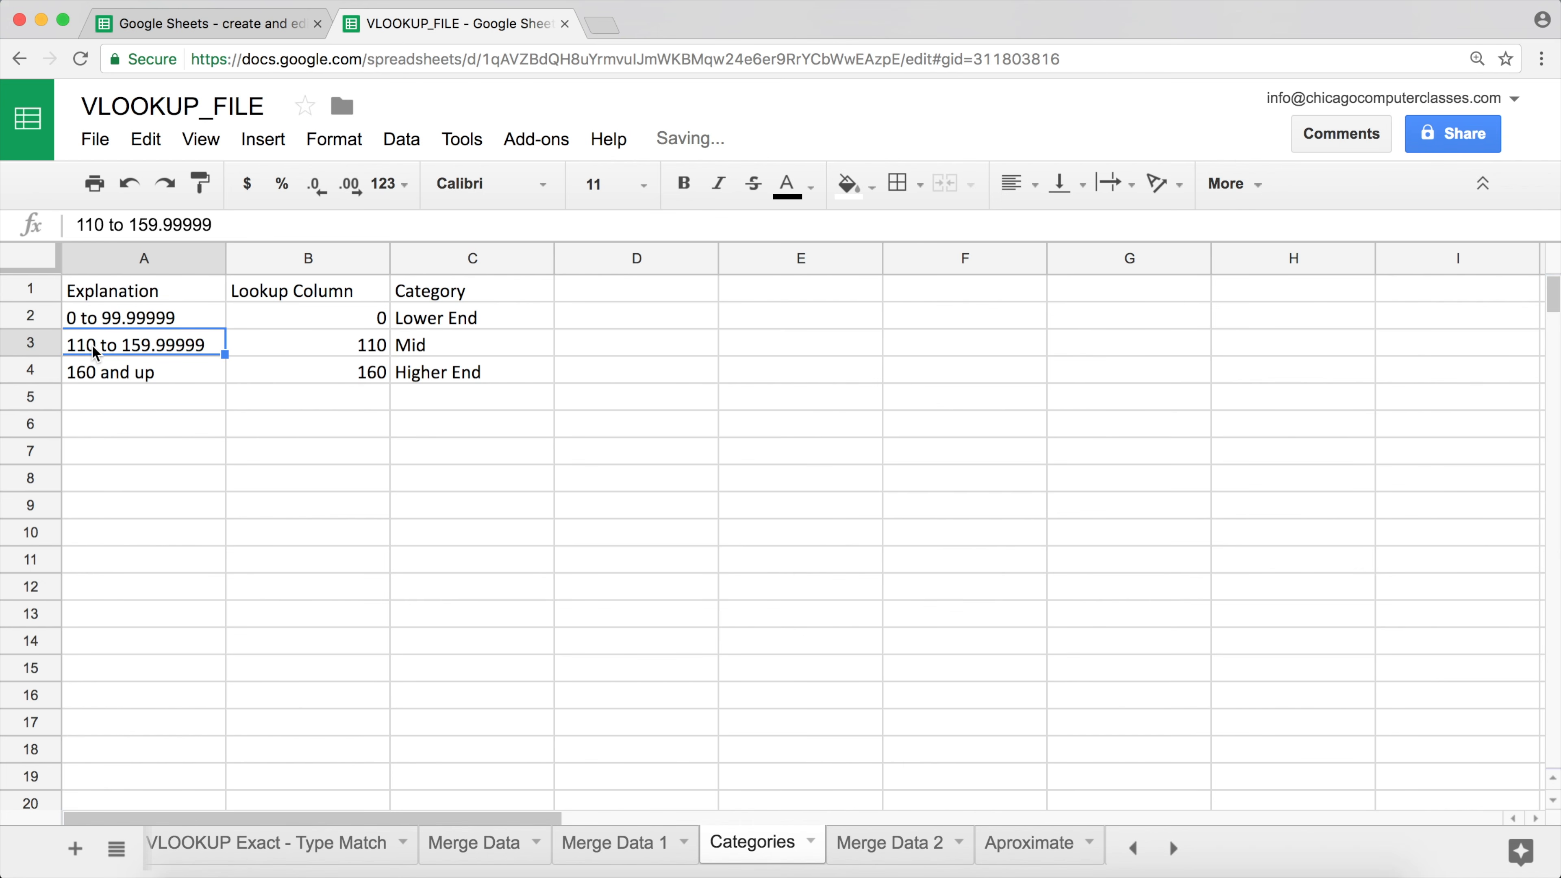
Step: Change the Explanation text in cell A3 to 100 to 129.99999
double_click(92, 345)
drag(96, 344, 87, 344)
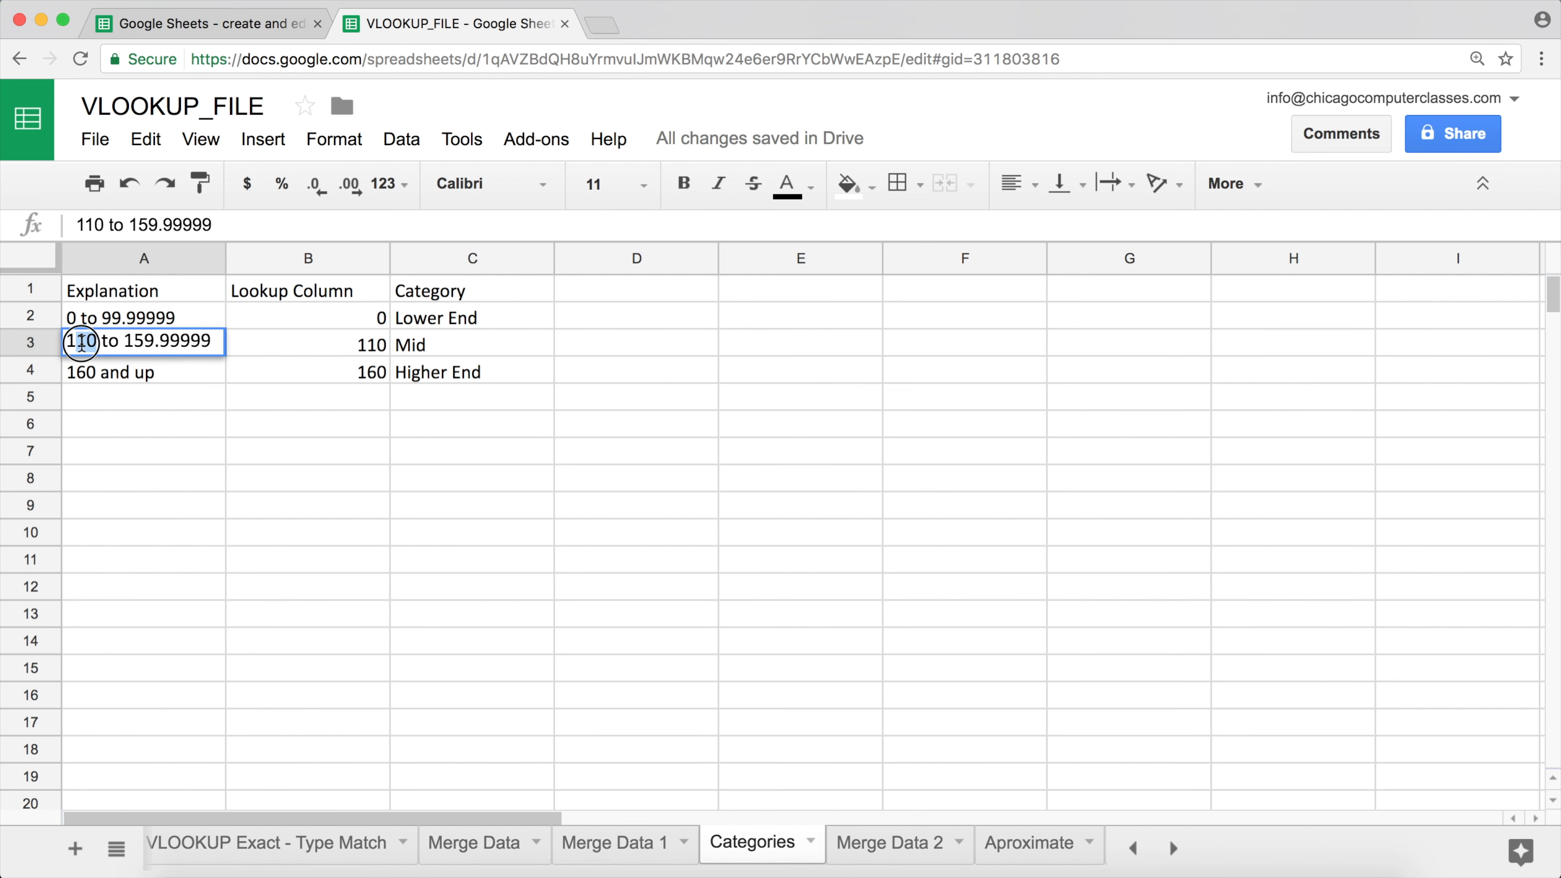
text(0)
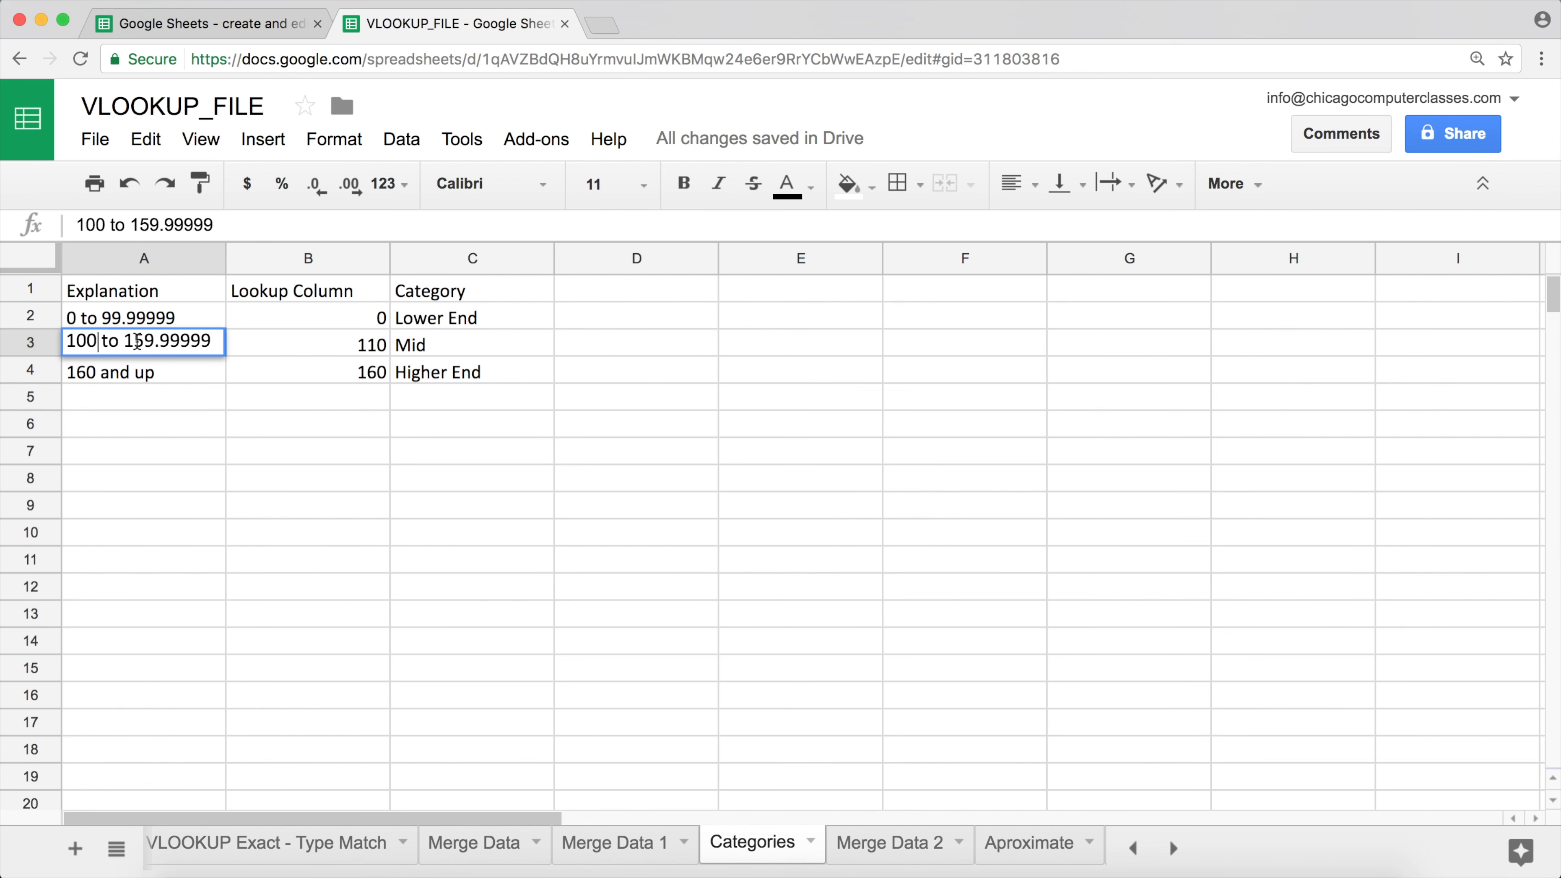
drag(132, 343, 233, 343)
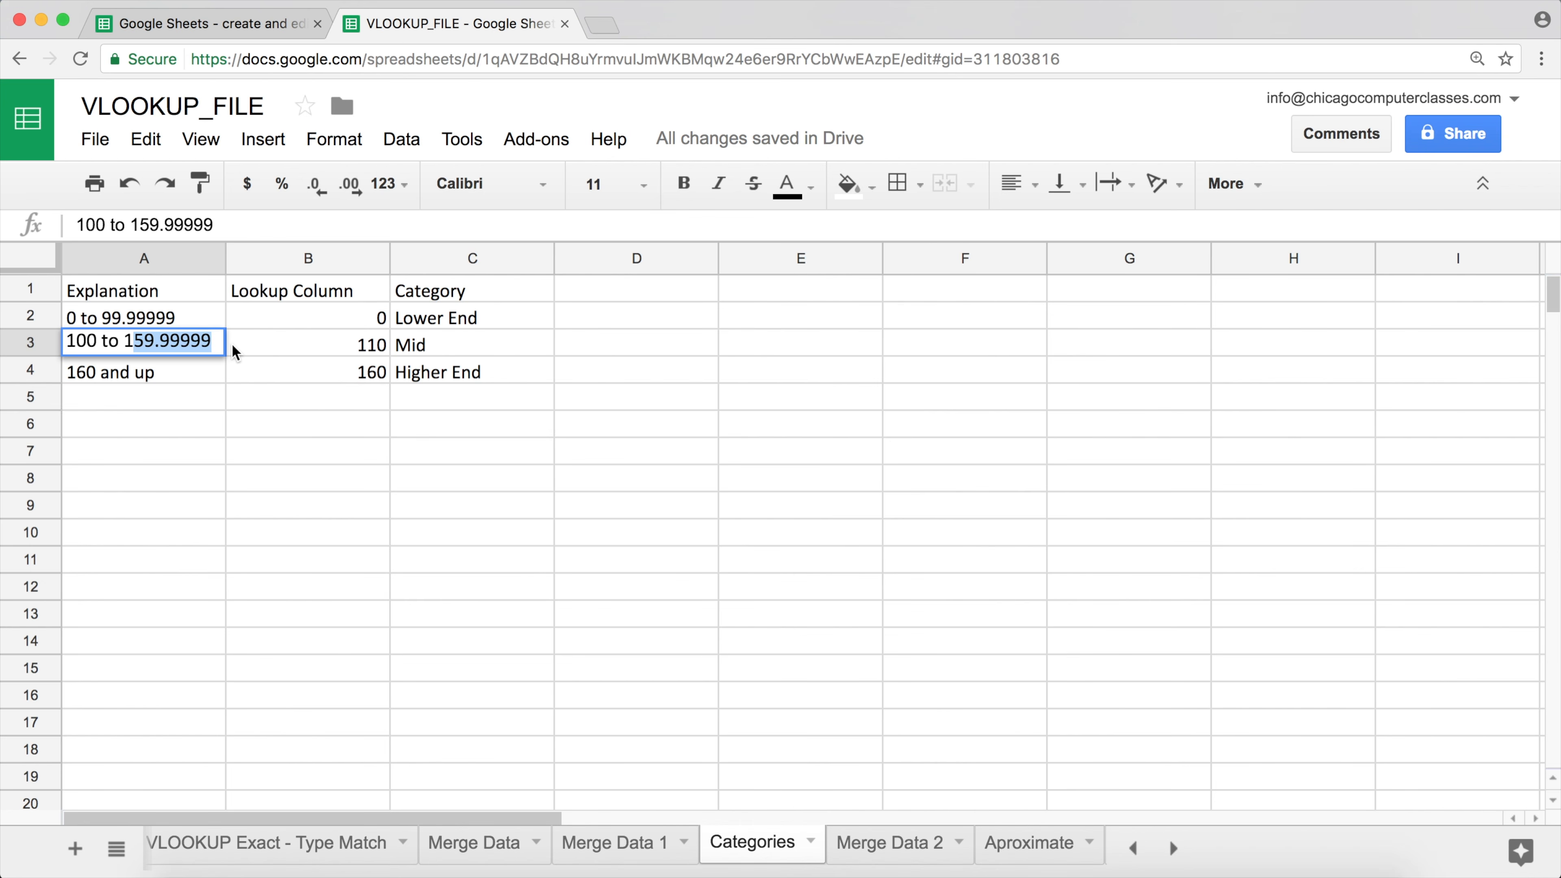
text(3)
key(BackSpace)
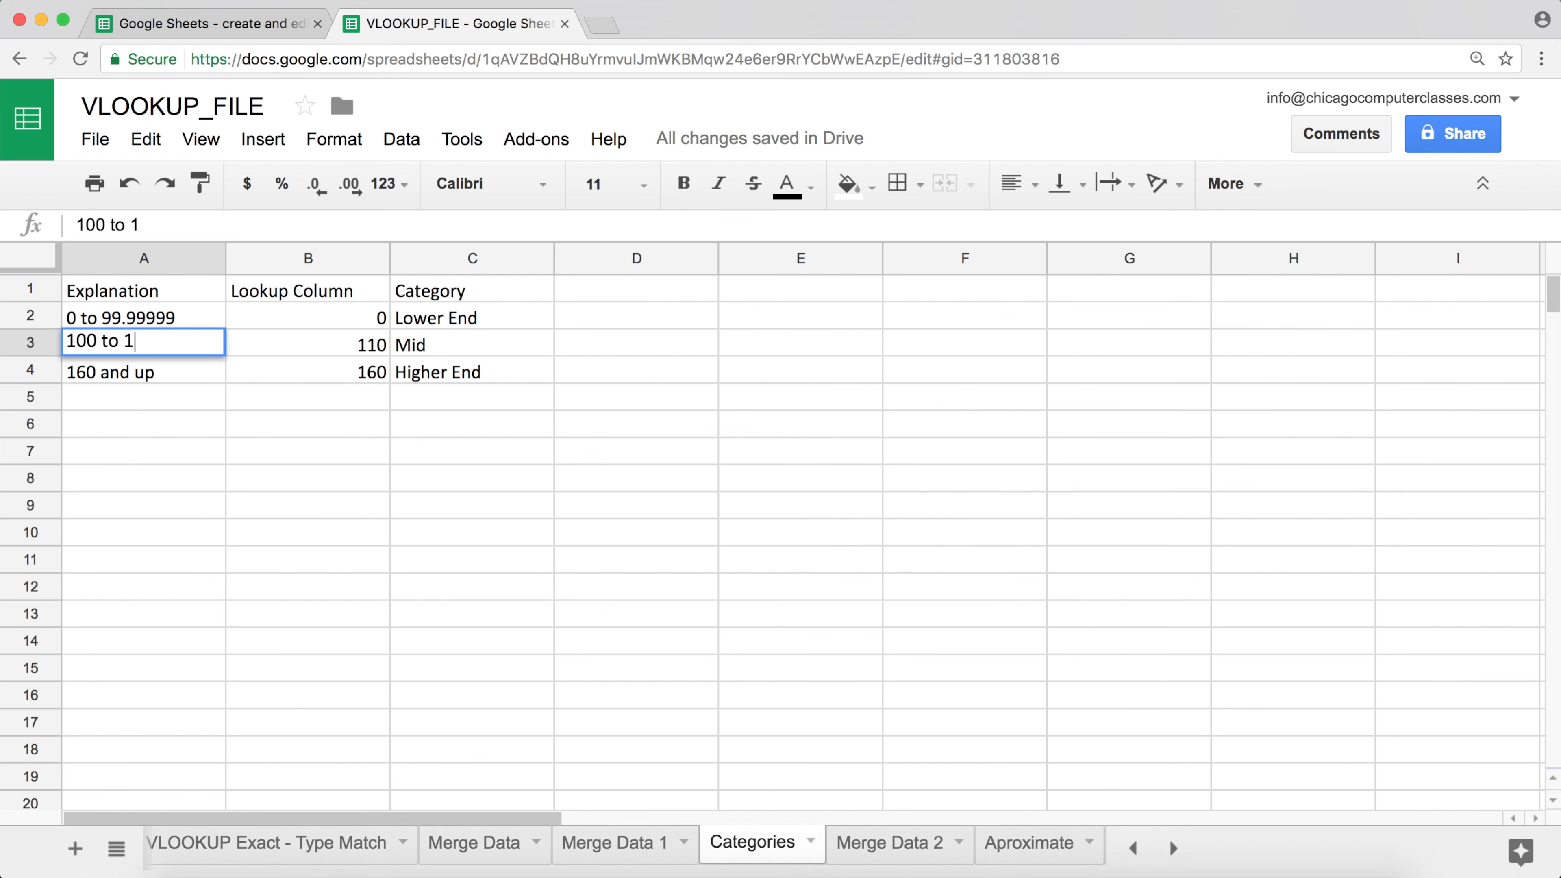
text(29.99999)
click(137, 372)
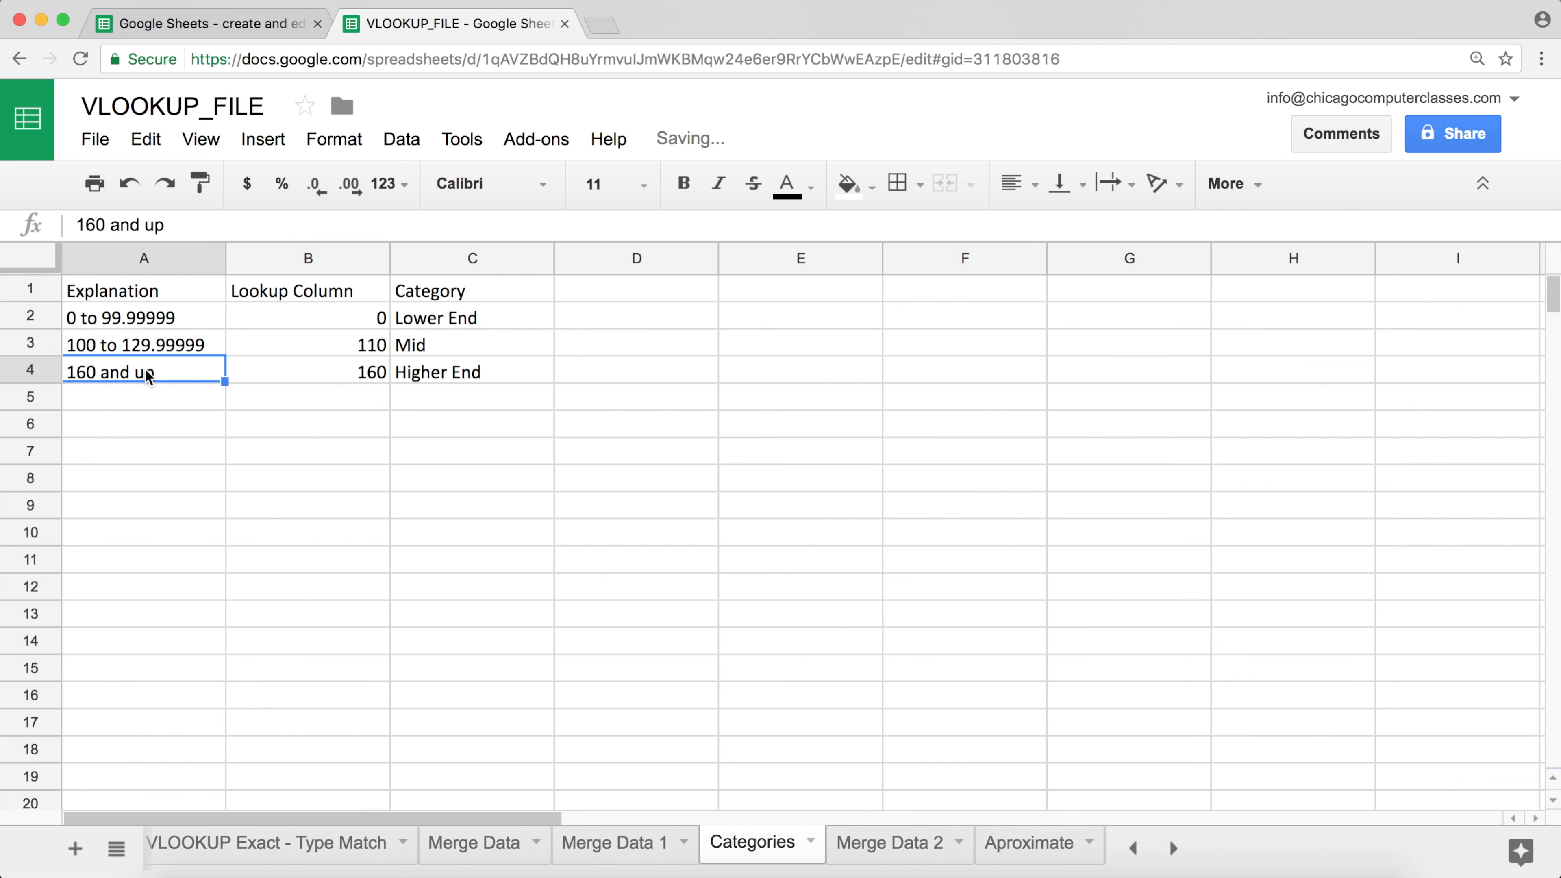
Step: Change the Explanation text in cell A4 of the Categories sheet to 130 to 169.999999
text(13)
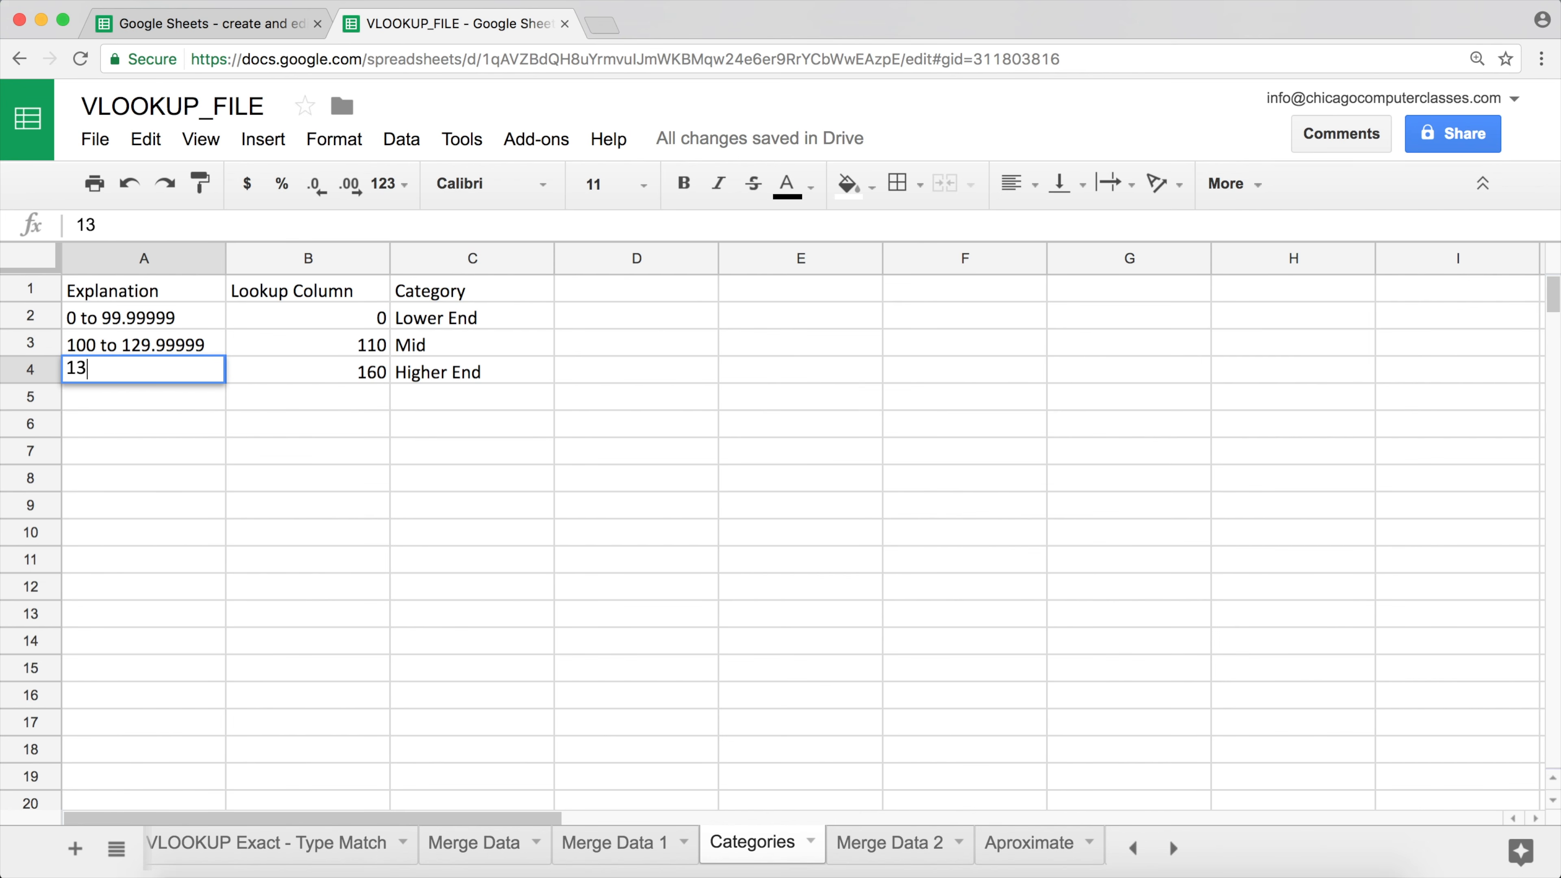
text(0m to)
key(BackSpace)
key(BackSpace)
key(BackSpace)
key(BackSpace)
key(BackSpace)
text(to 1)
text(69.999999)
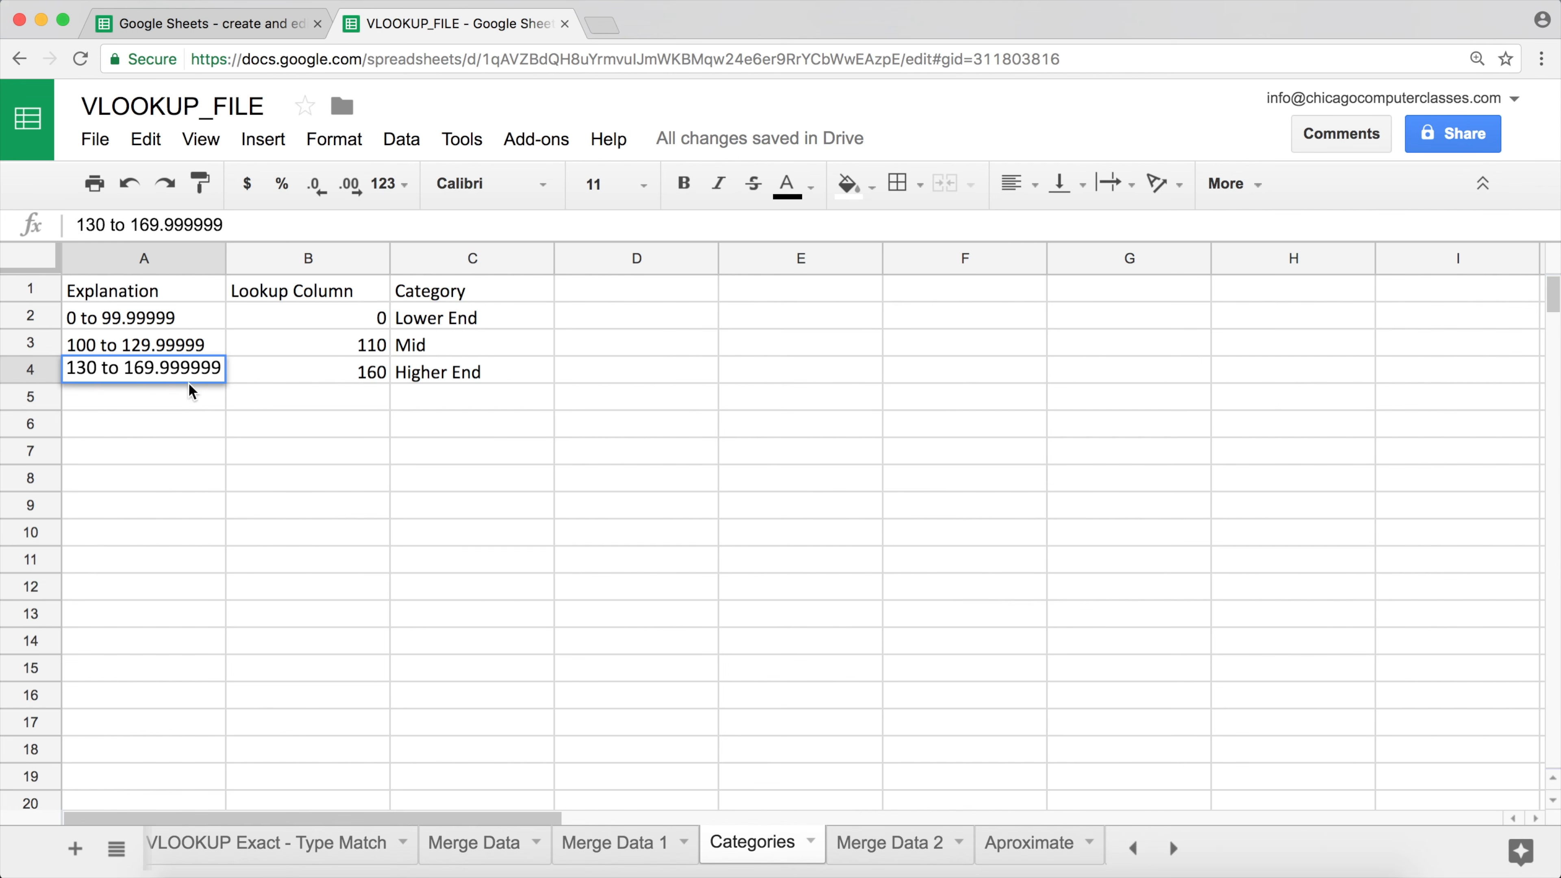
key(Return)
Step: Add a fourth price range in cell A5, reading 170 and up
text(17)
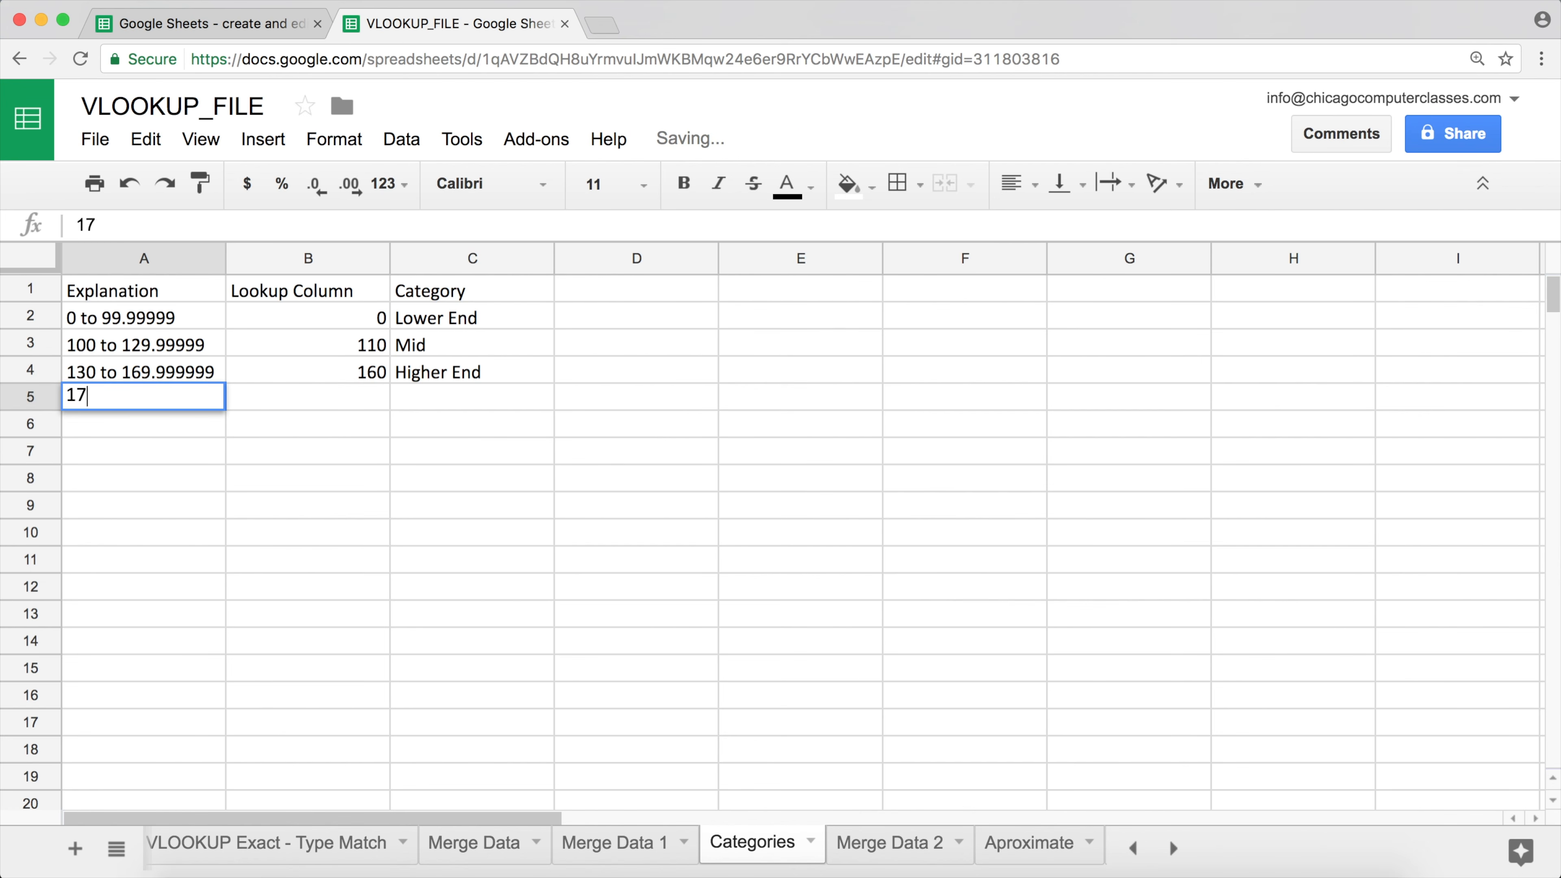
text(0 an)
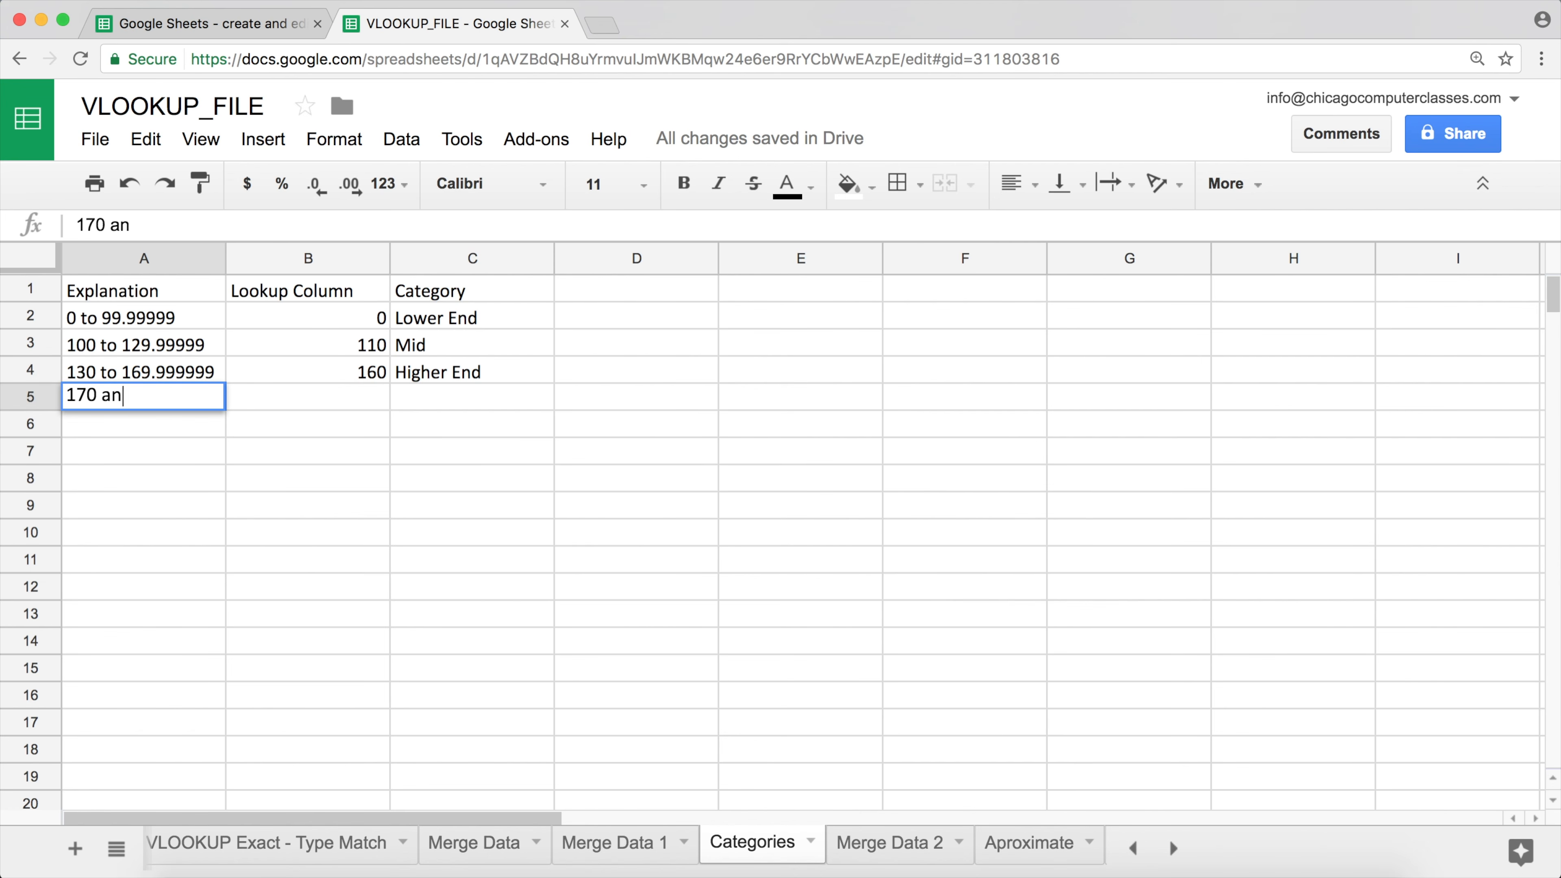
text(d up)
key(Return)
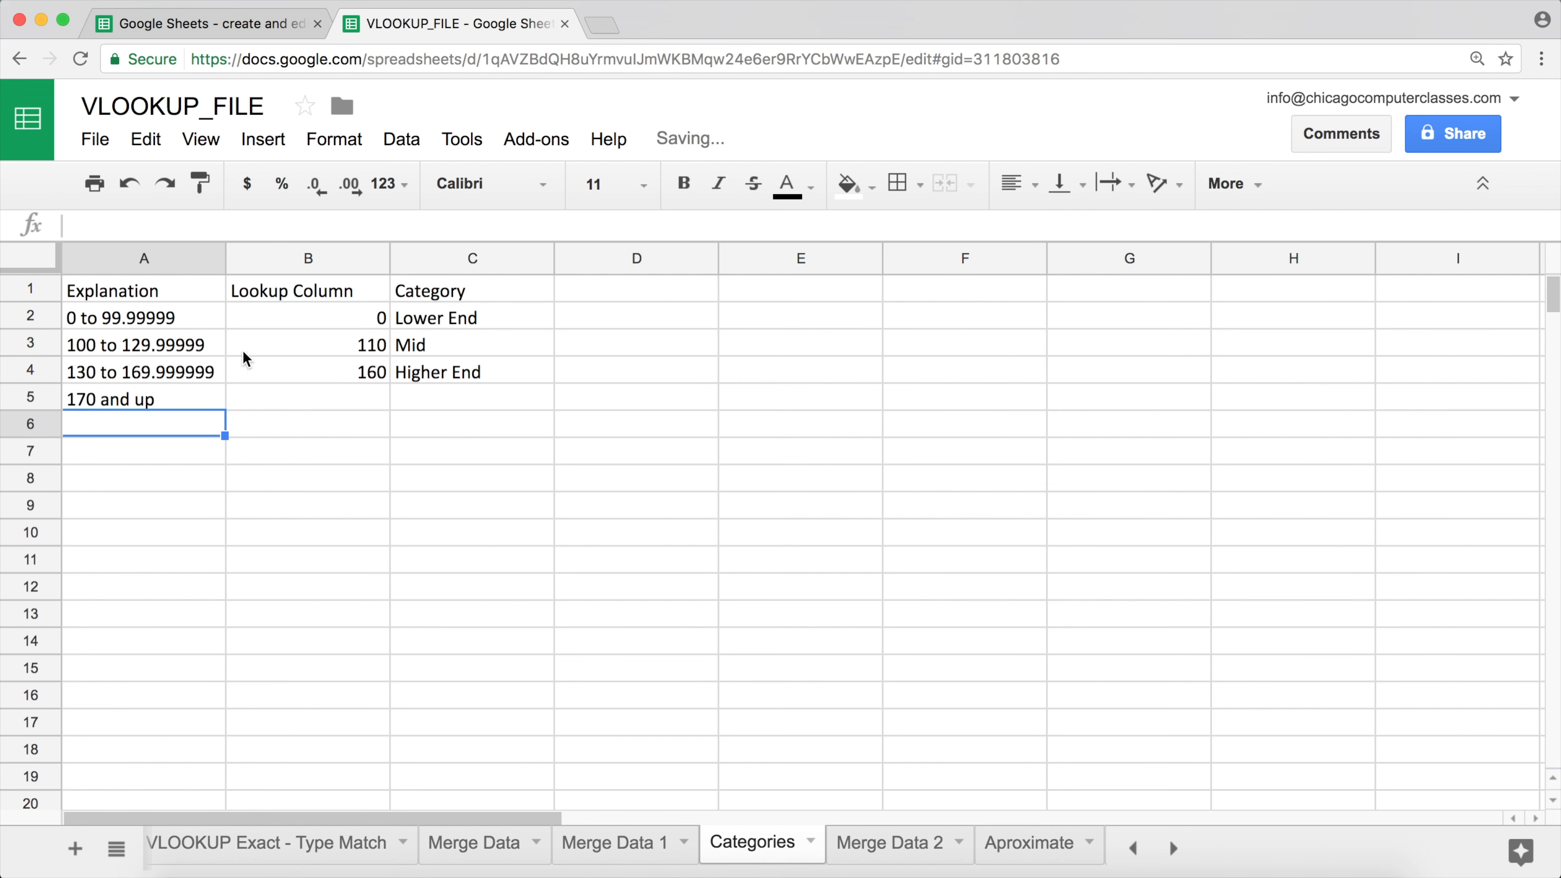
Step: Set the Lookup Column lower bounds in B3, B4 and B5 to 100, 130 and 170
click(289, 350)
text(100)
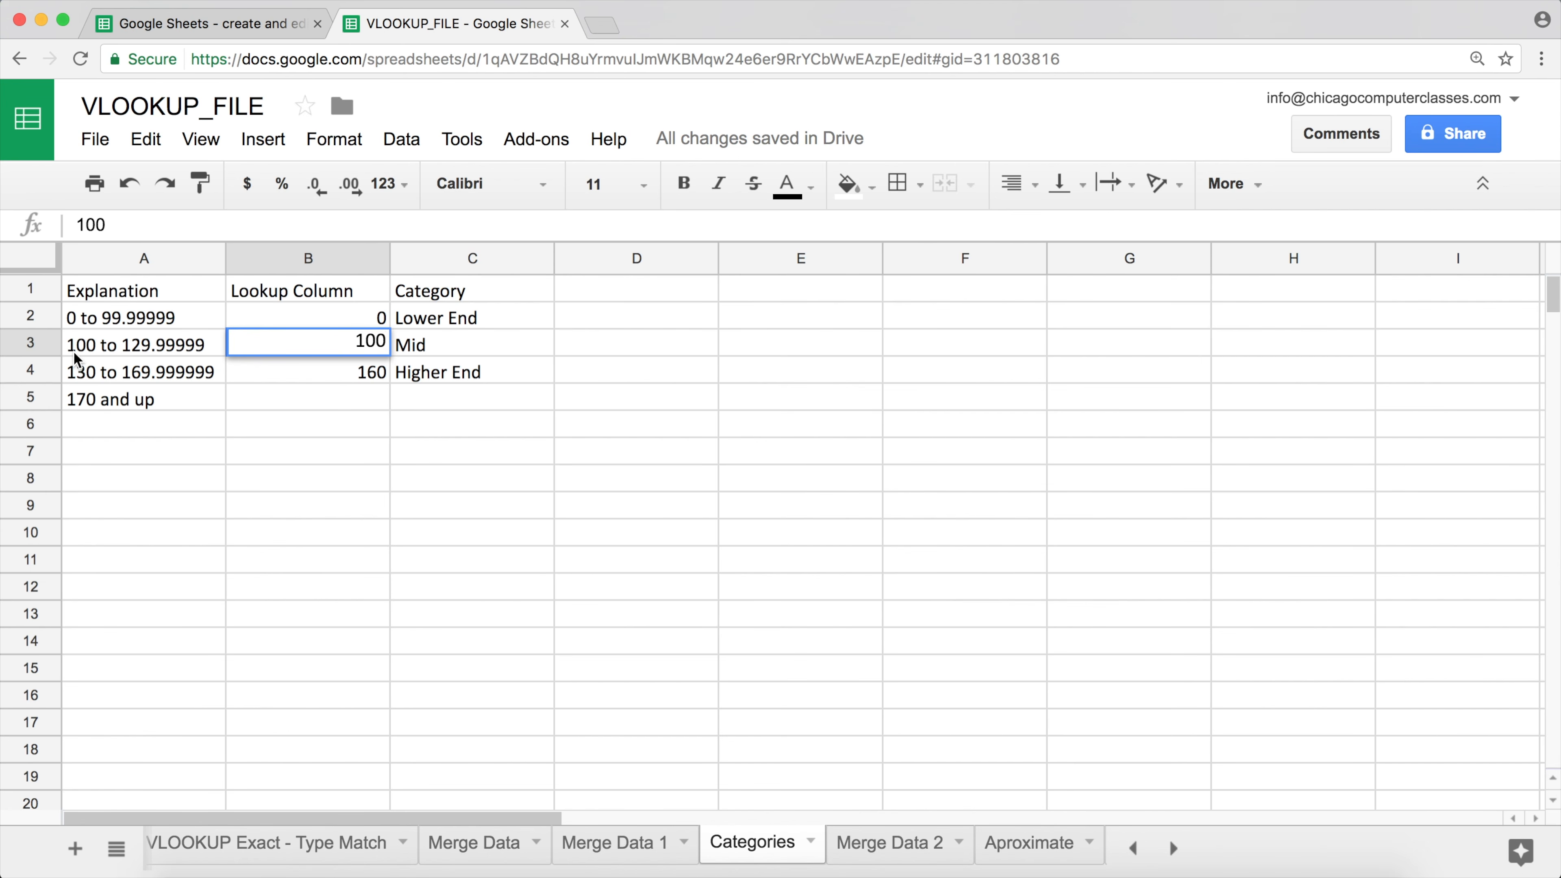
key(Return)
text(130)
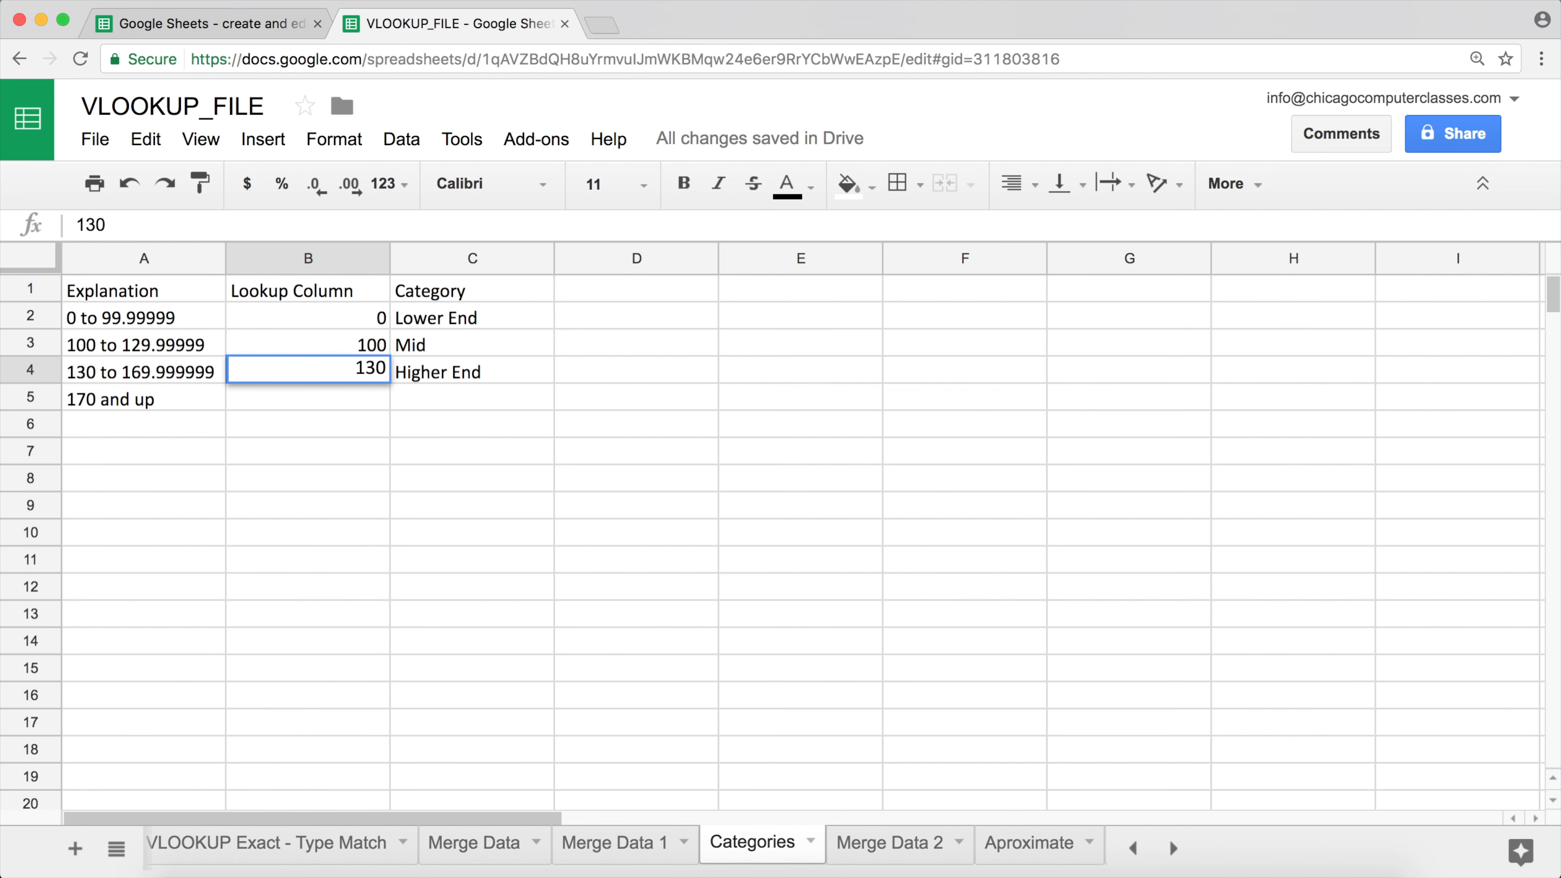
key(Return)
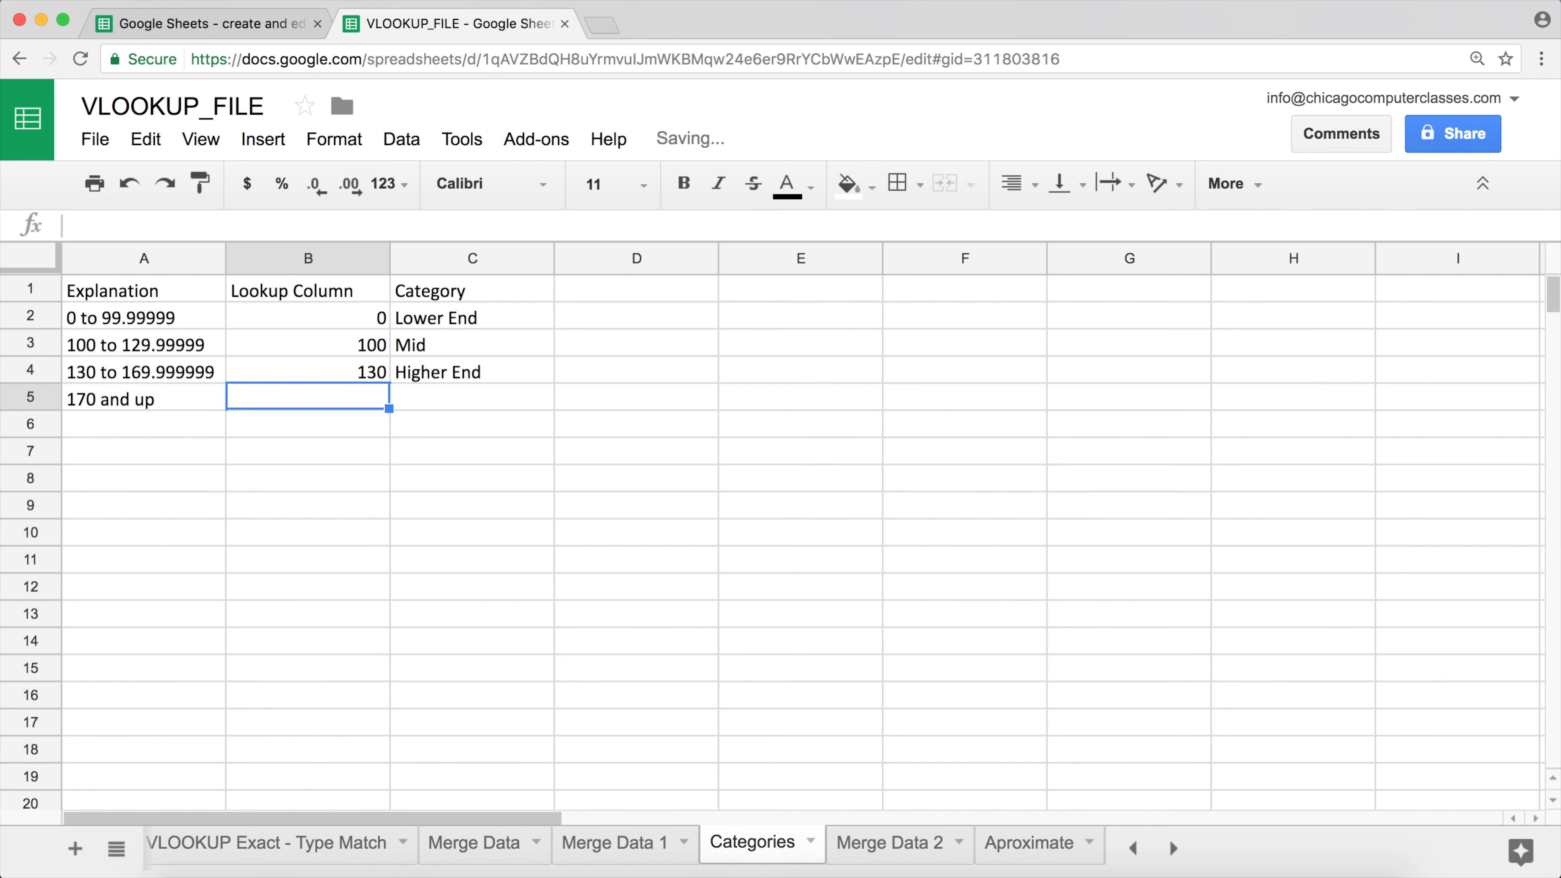
text(170)
key(Return)
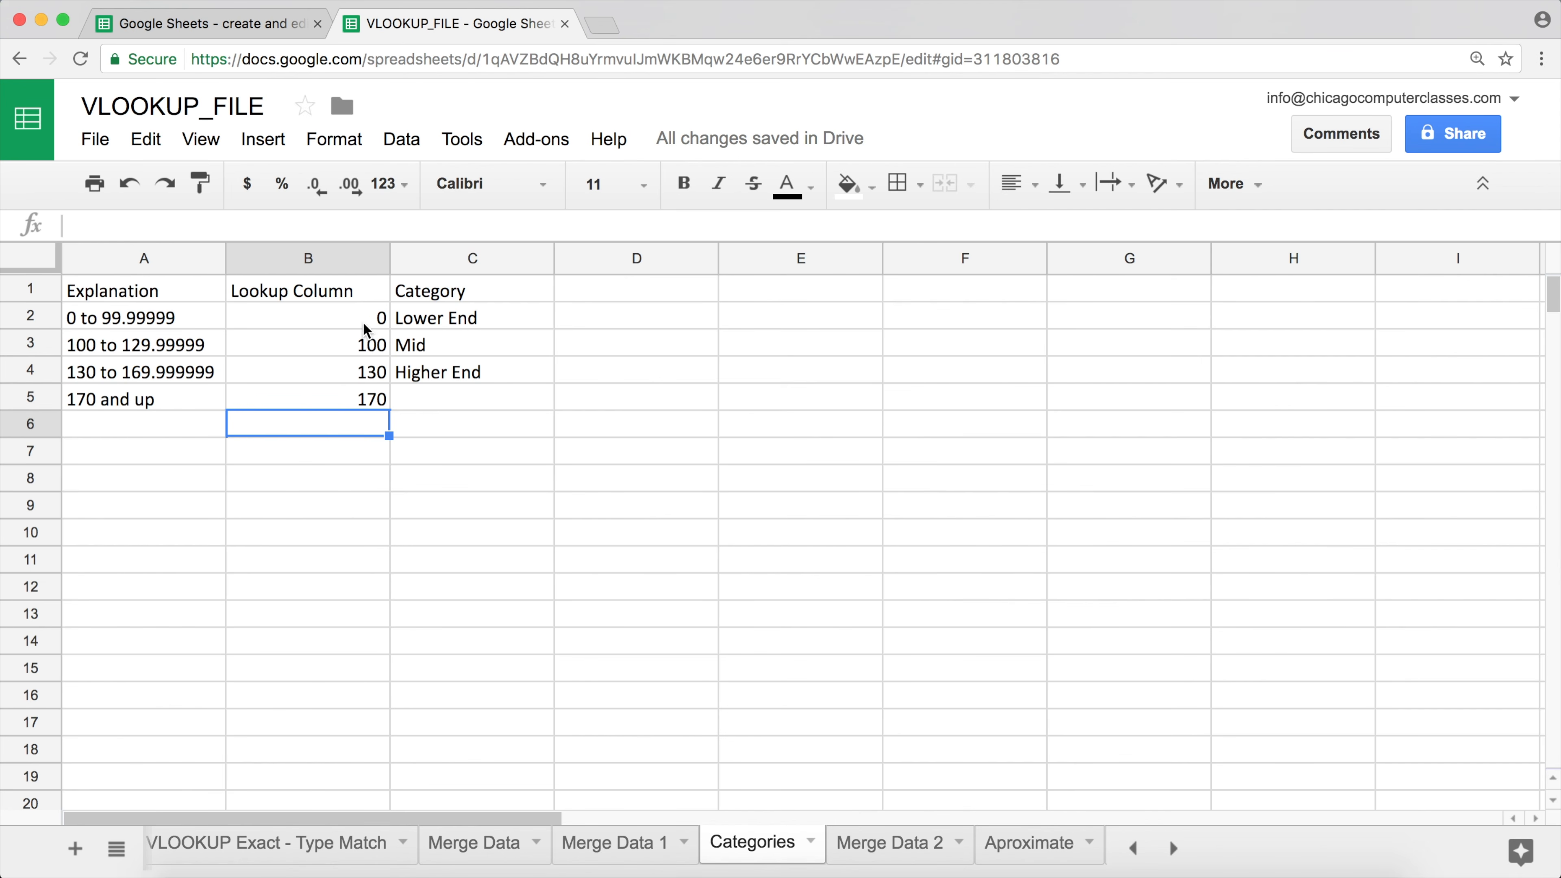
Step: Enter Luxury as the category name in cell C5 for the 170 and up range
click(441, 328)
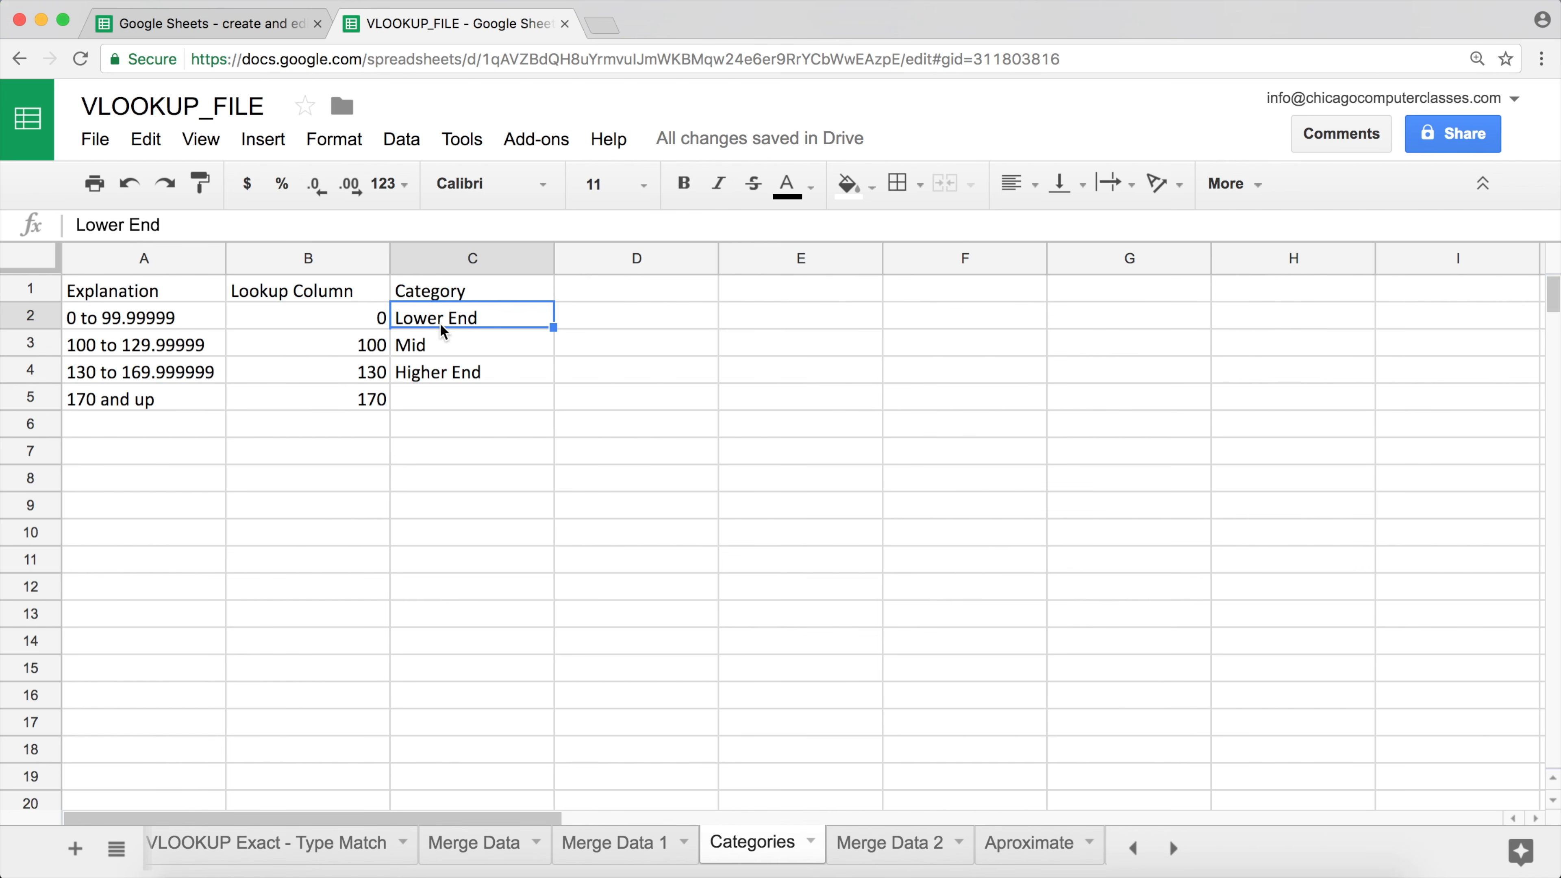
click(438, 404)
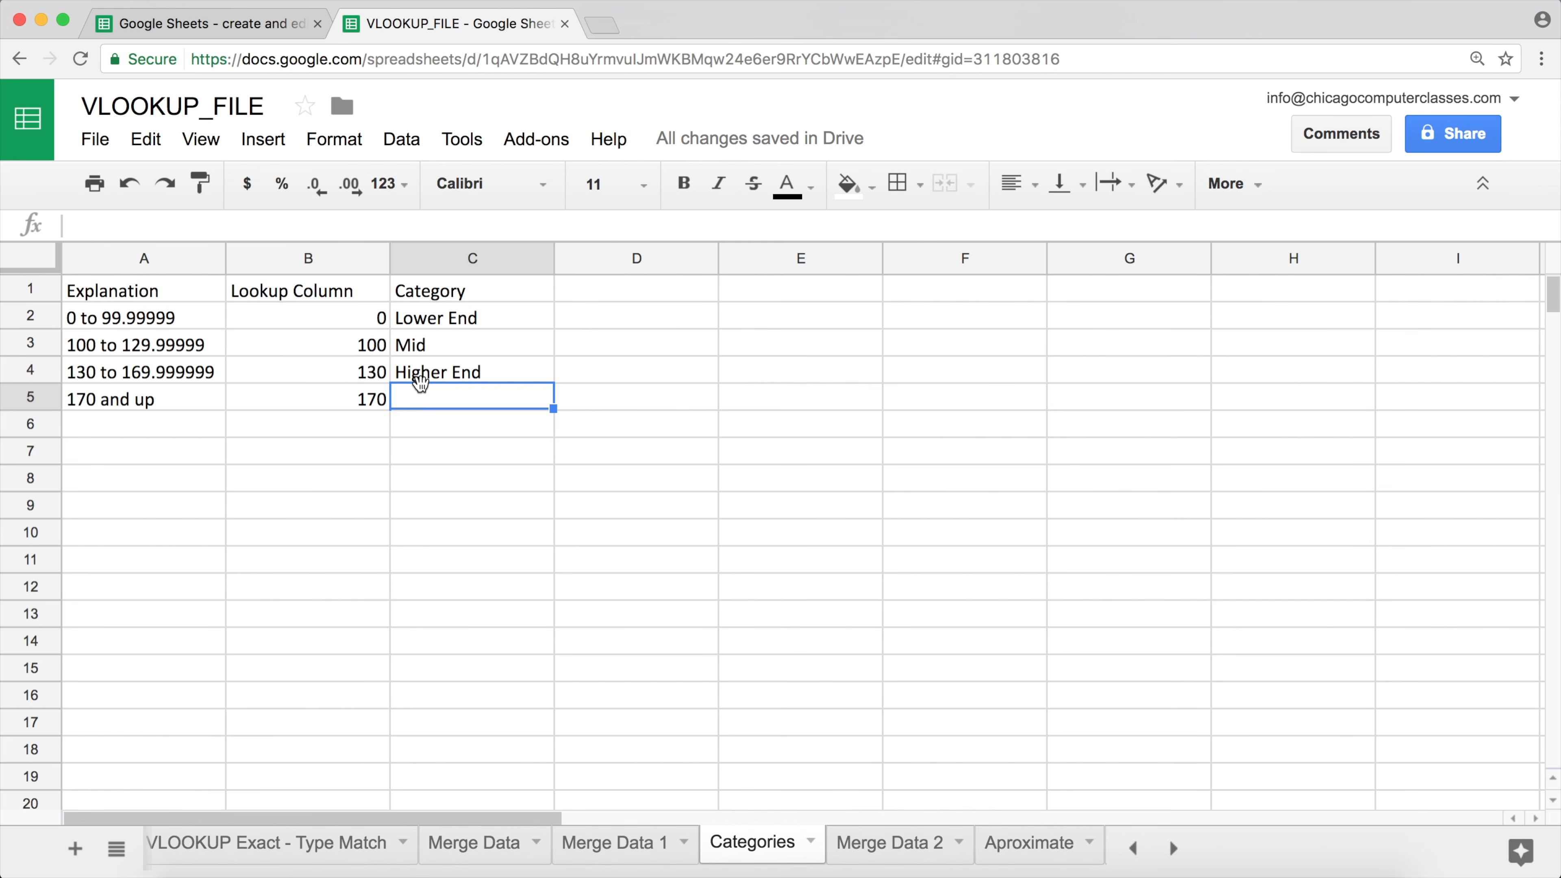
key(Up)
key(Up)
key(Up)
key(Down)
key(Down)
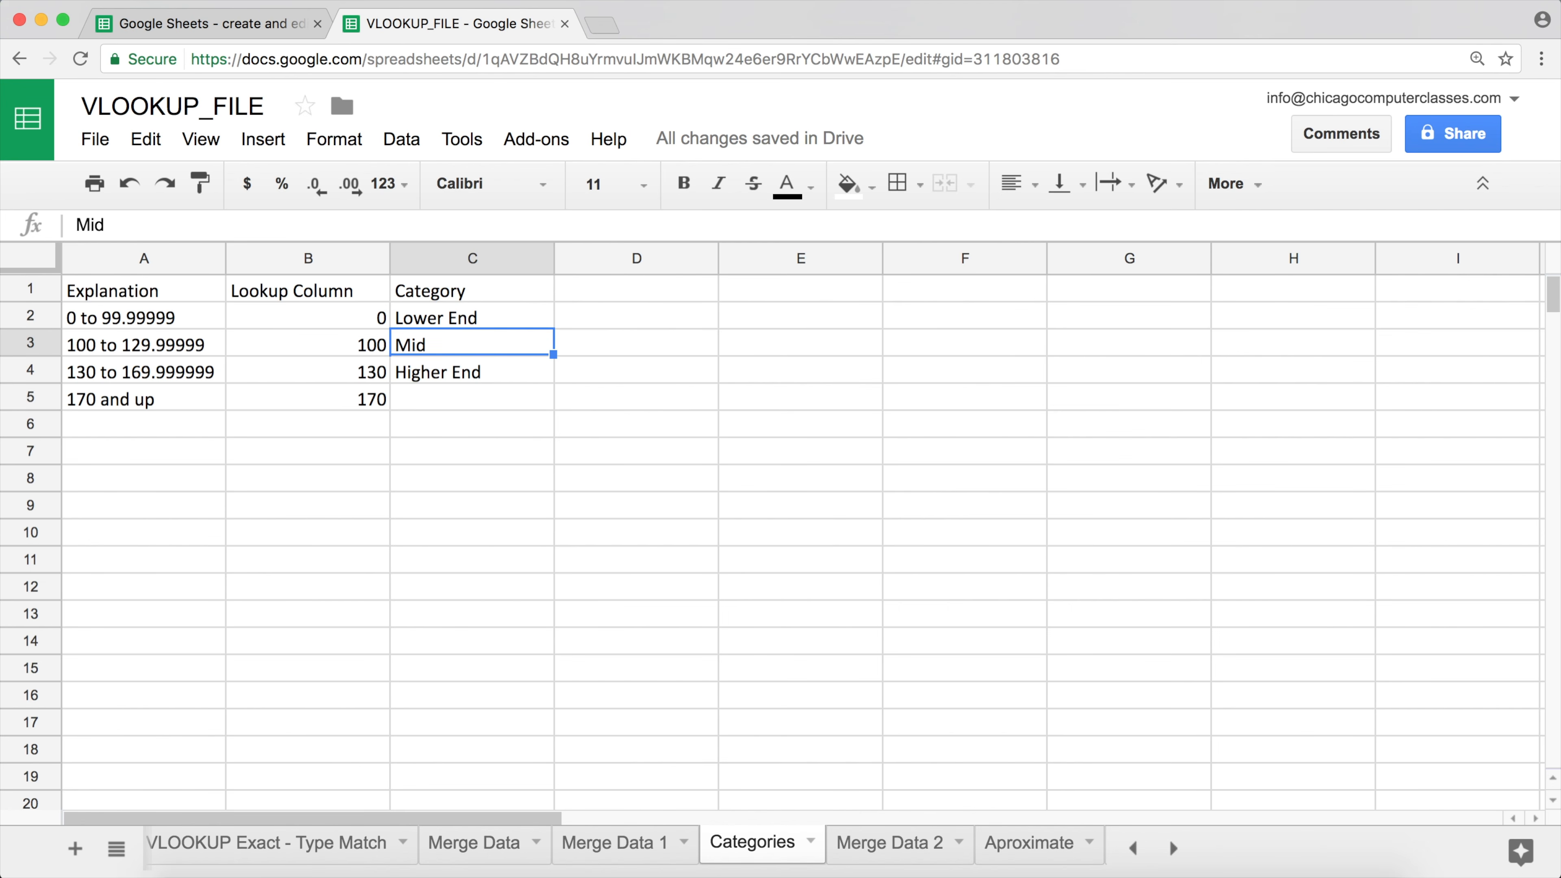
key(Down)
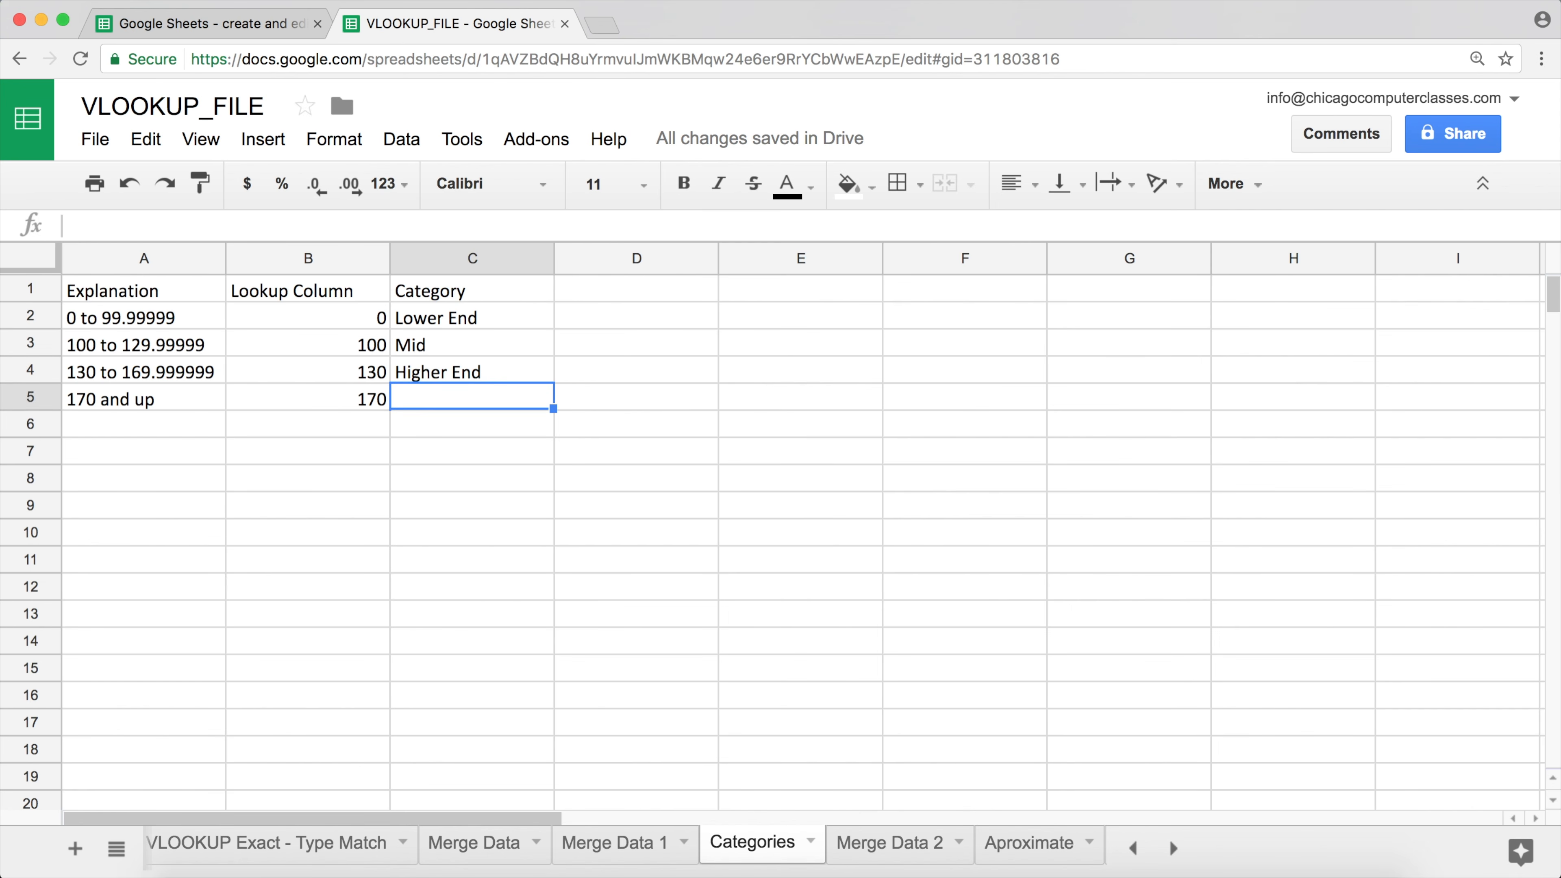
text(Luxury)
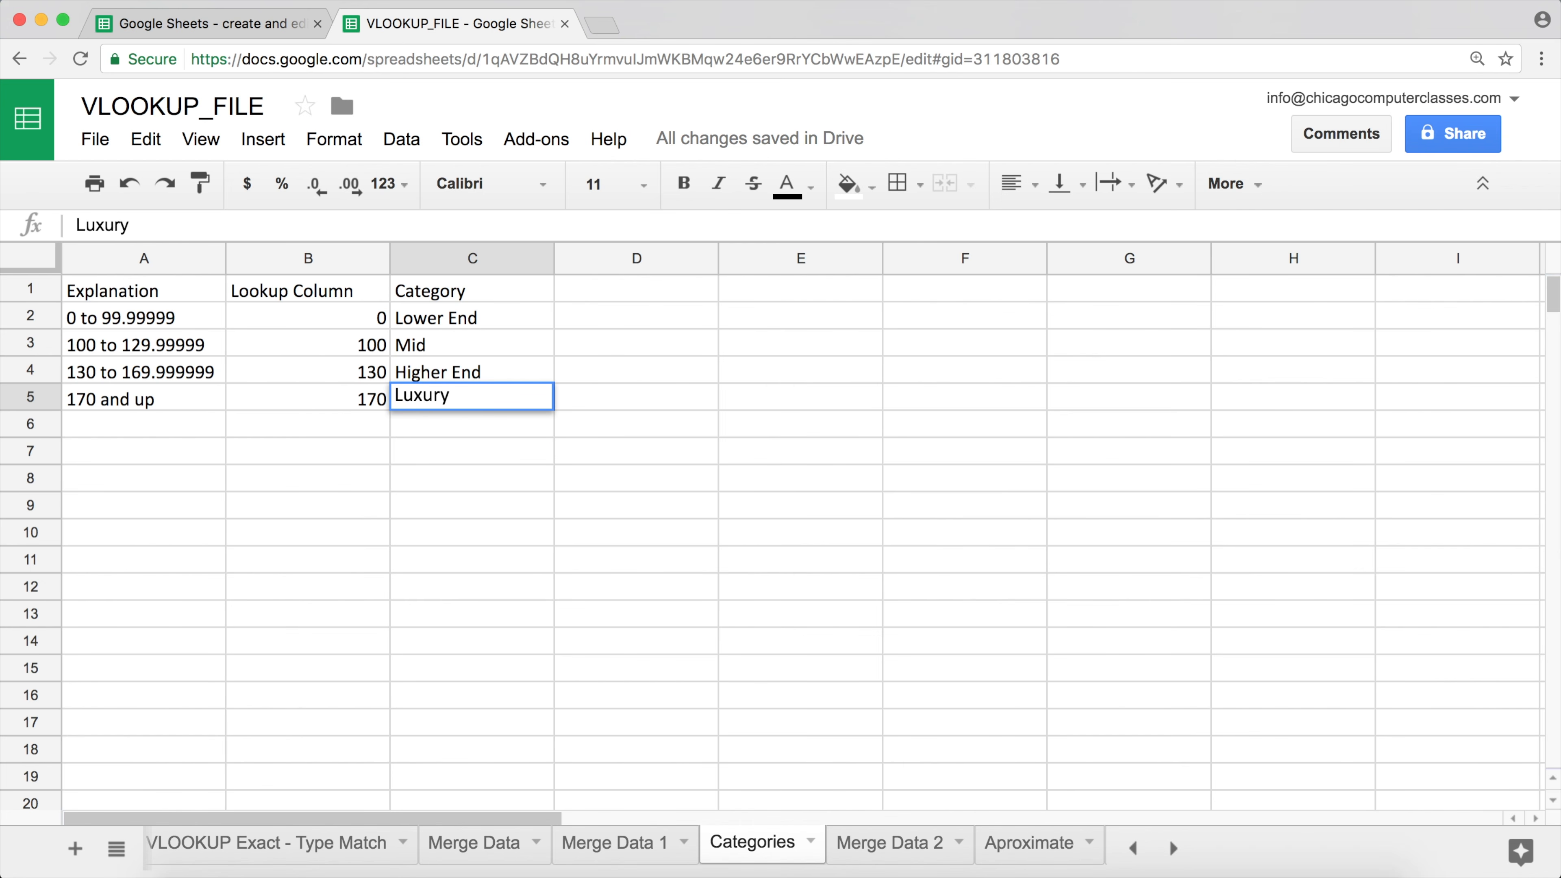
key(Return)
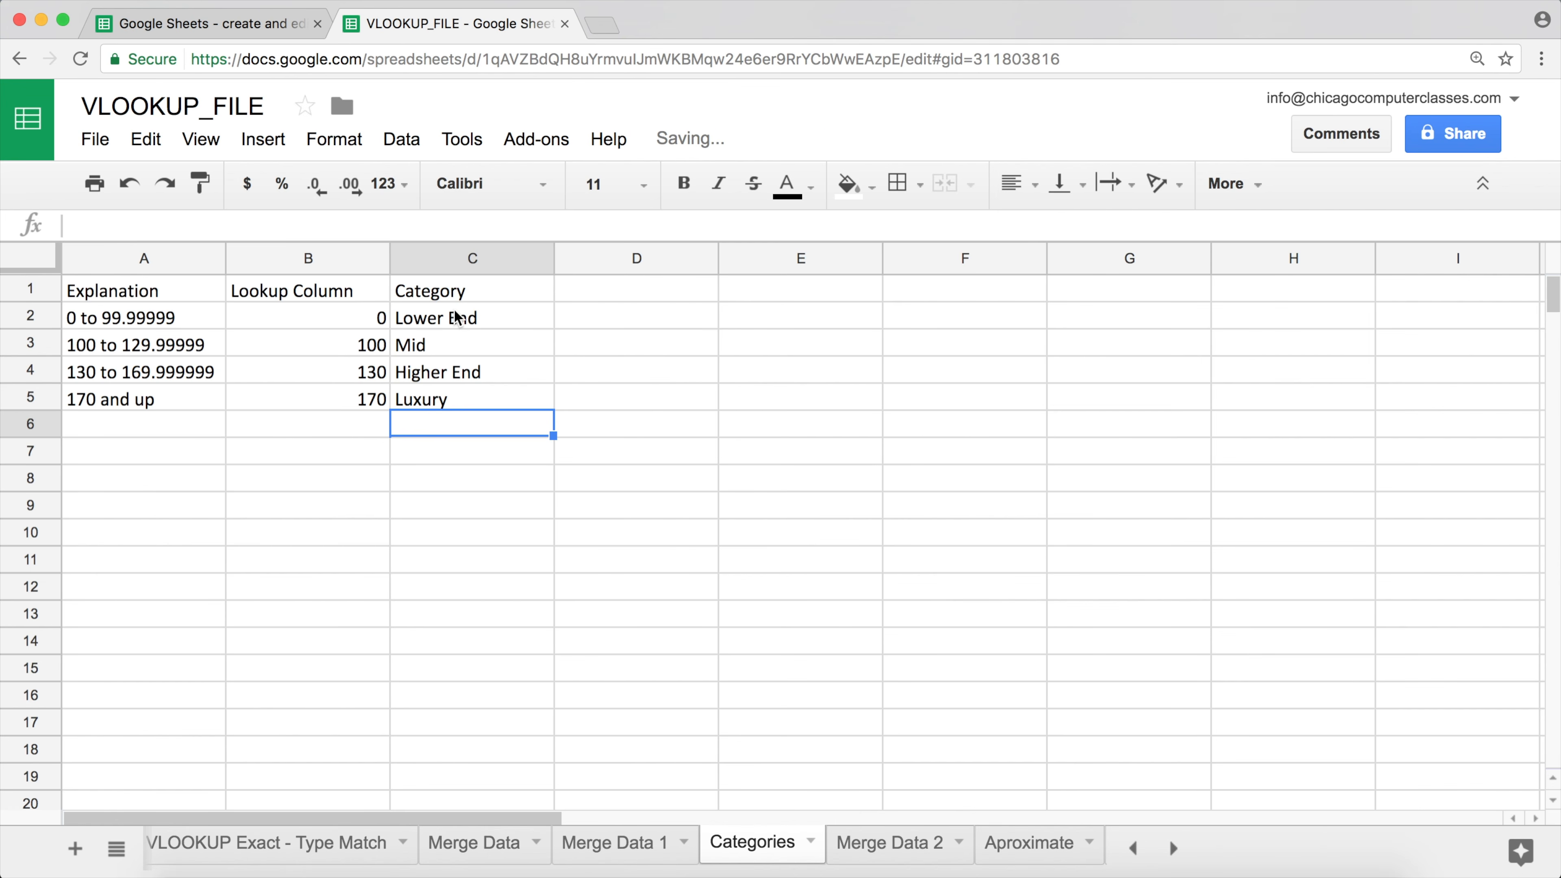
Step: Compare the table in B2:C5 of the Categories sheet with the lookup range in the F2 formula on Merge Data 1
drag(315, 319, 442, 394)
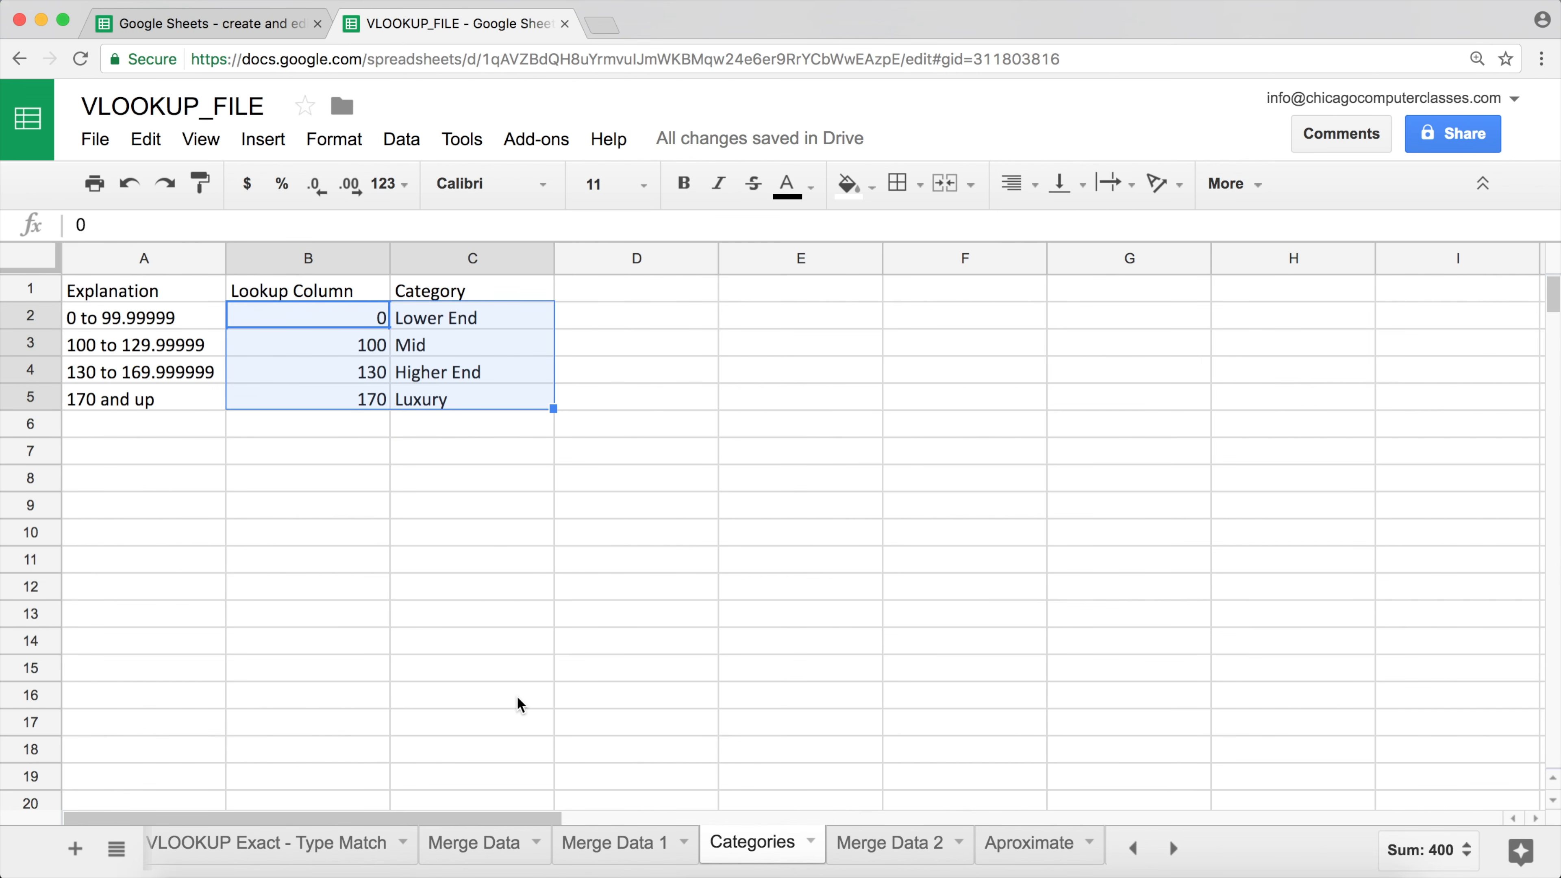
click(626, 855)
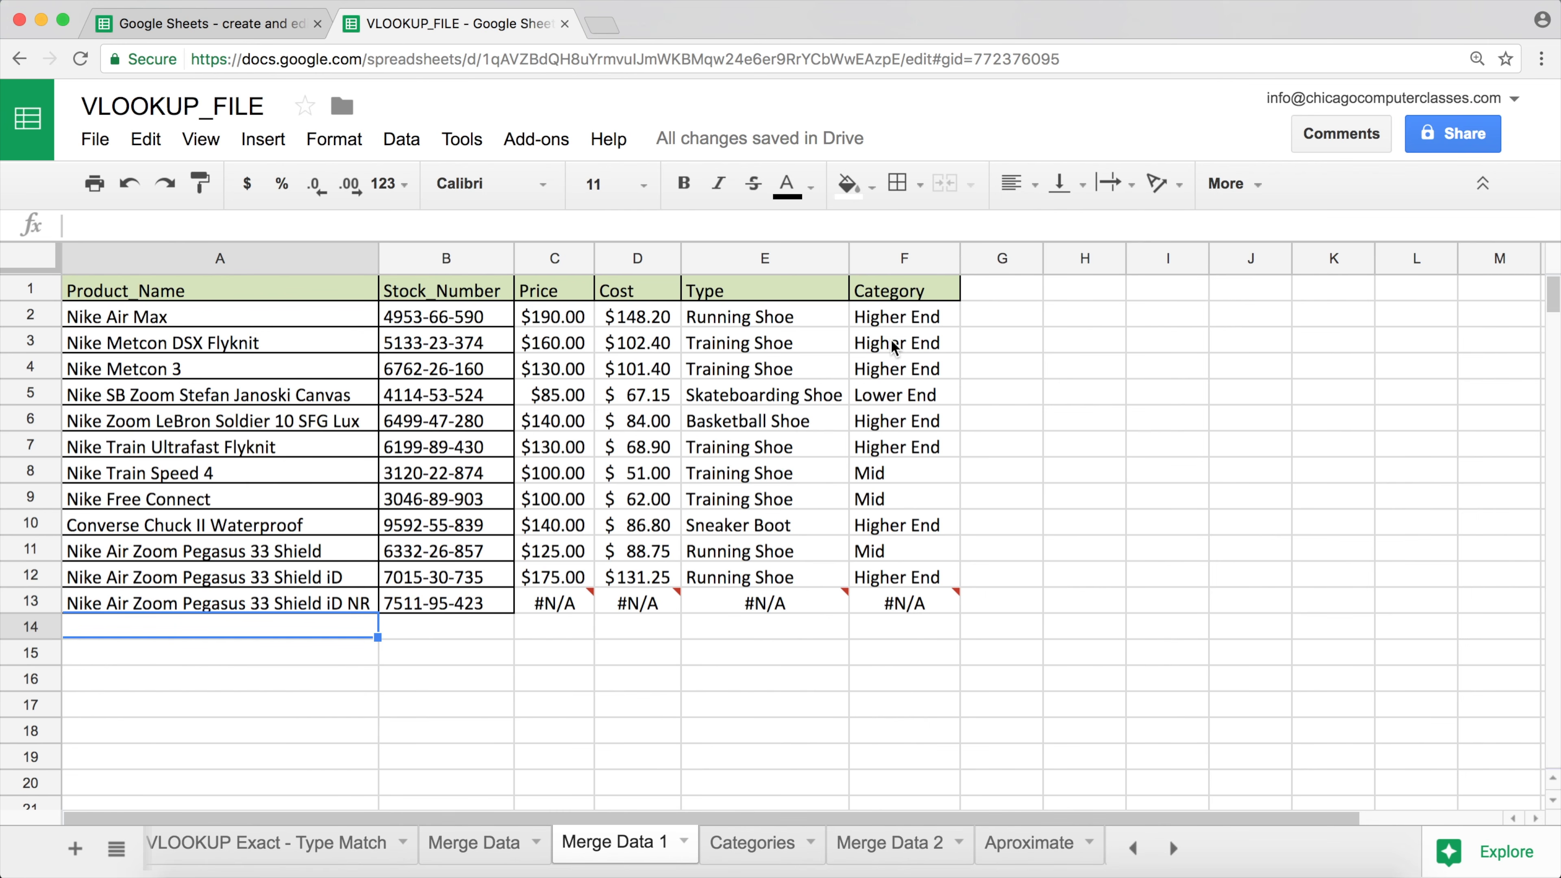
click(891, 320)
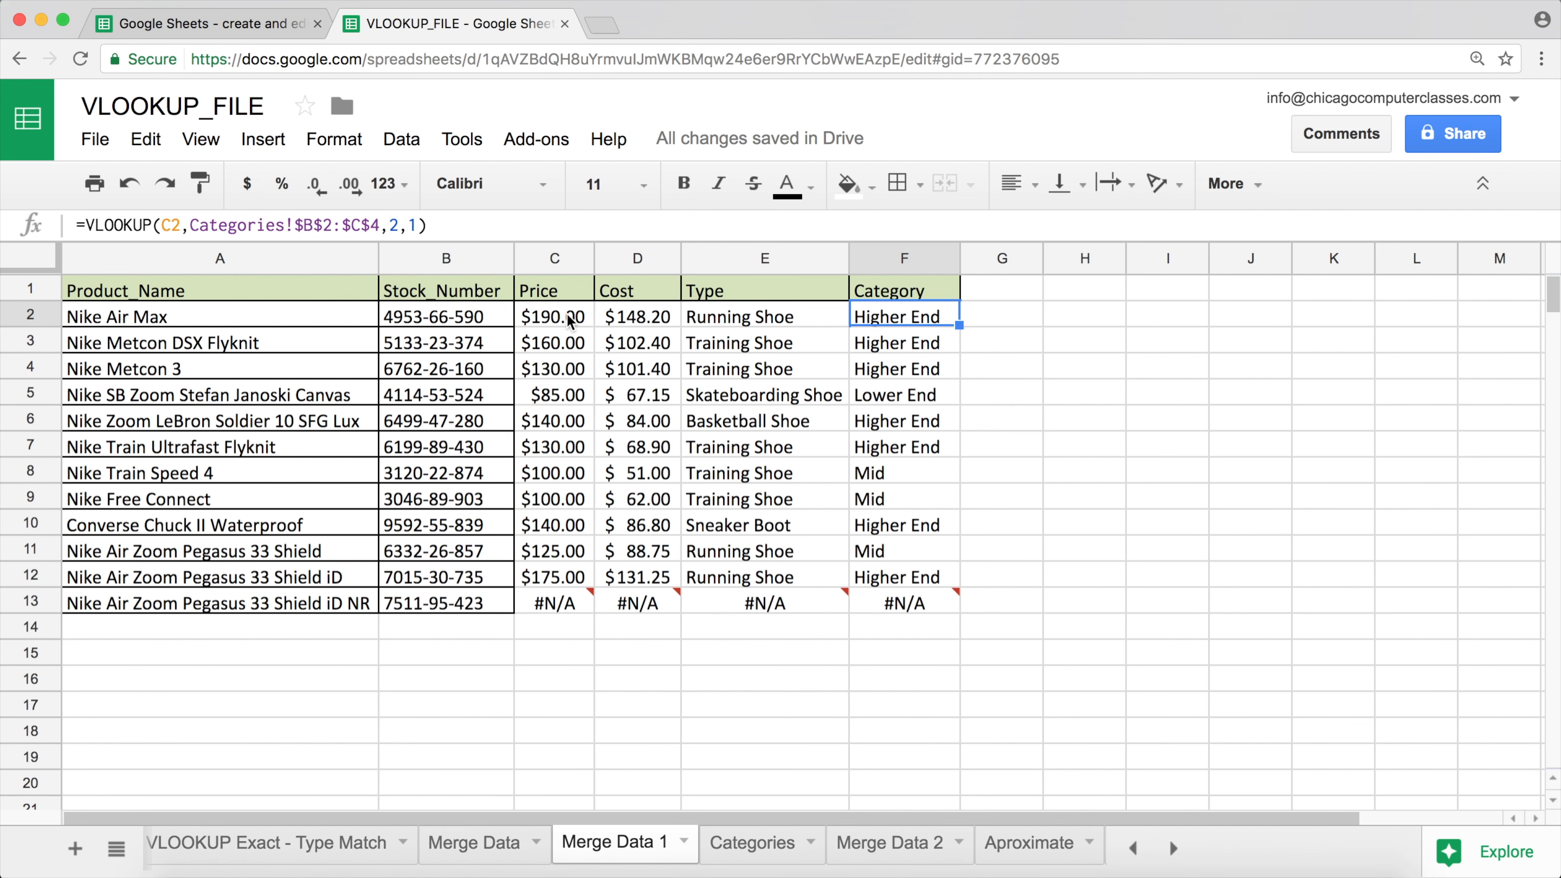
click(555, 319)
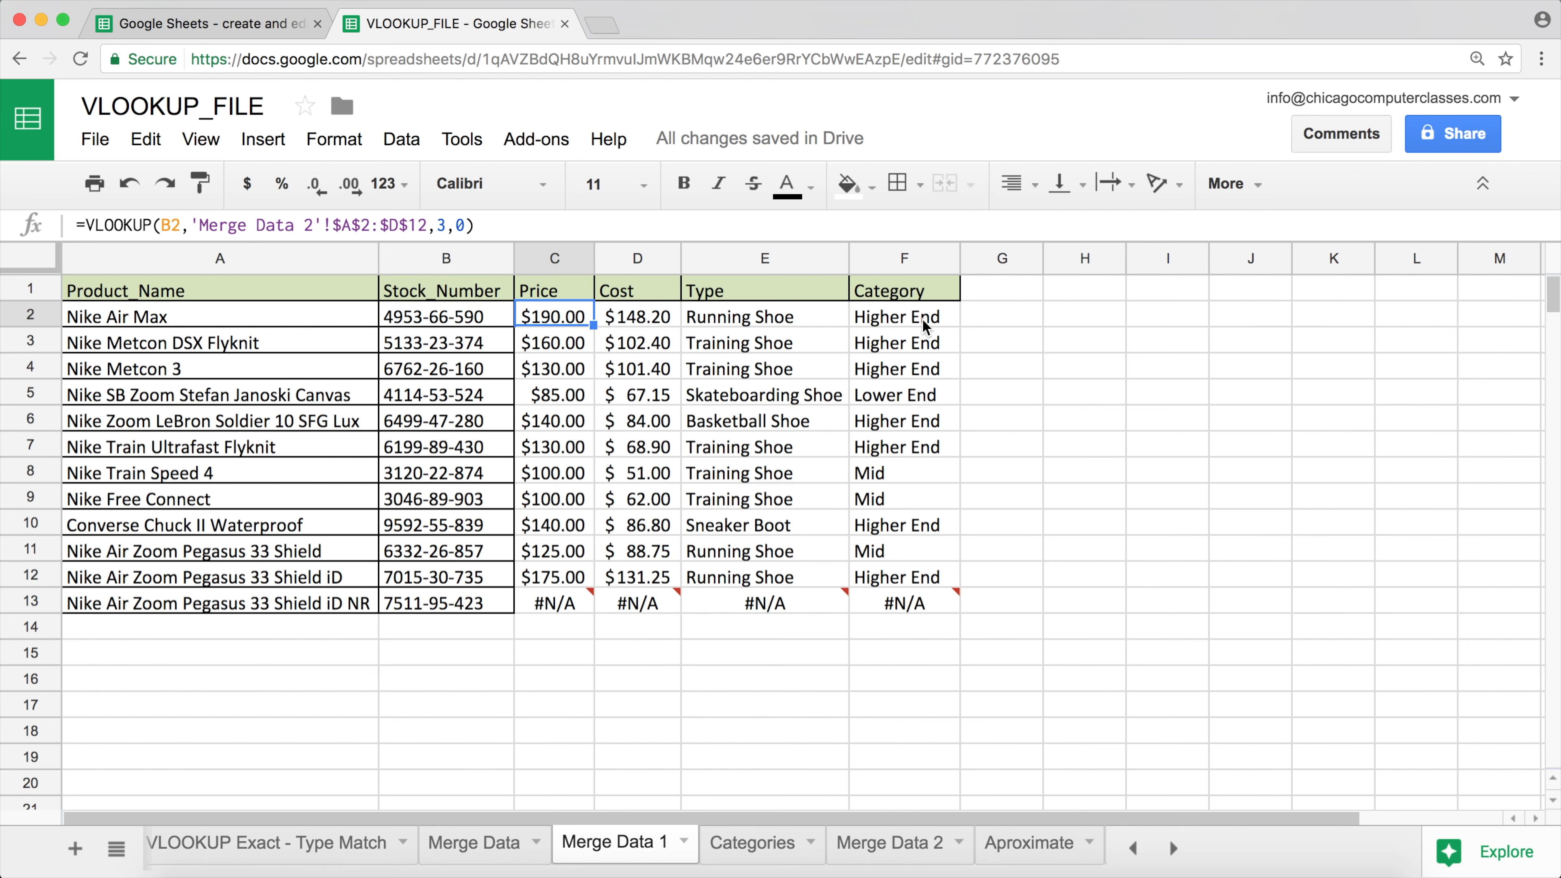
double_click(901, 314)
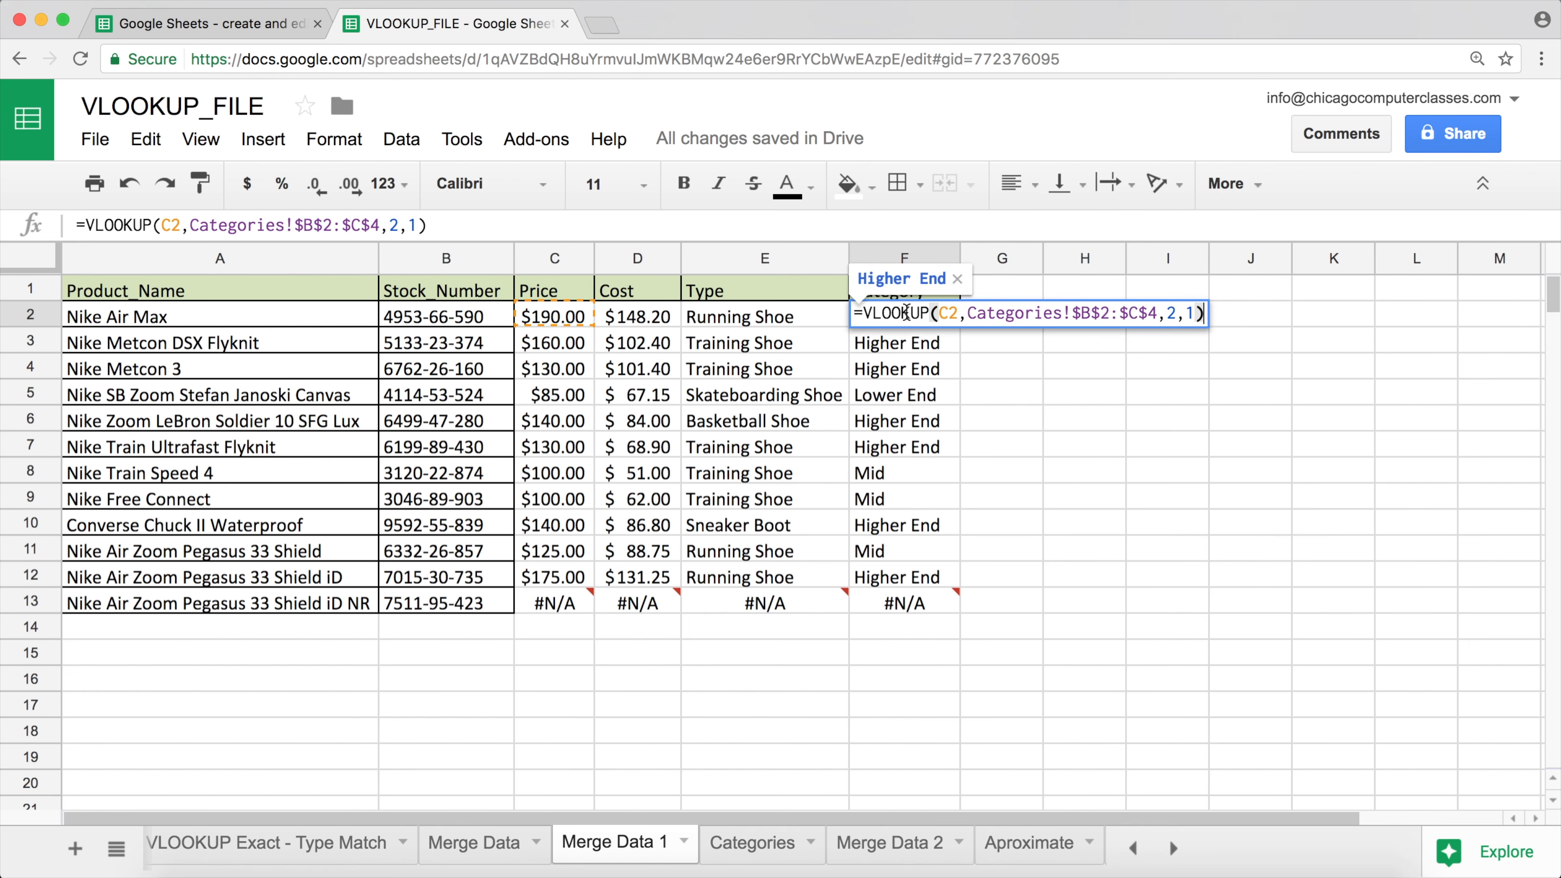
key(Return)
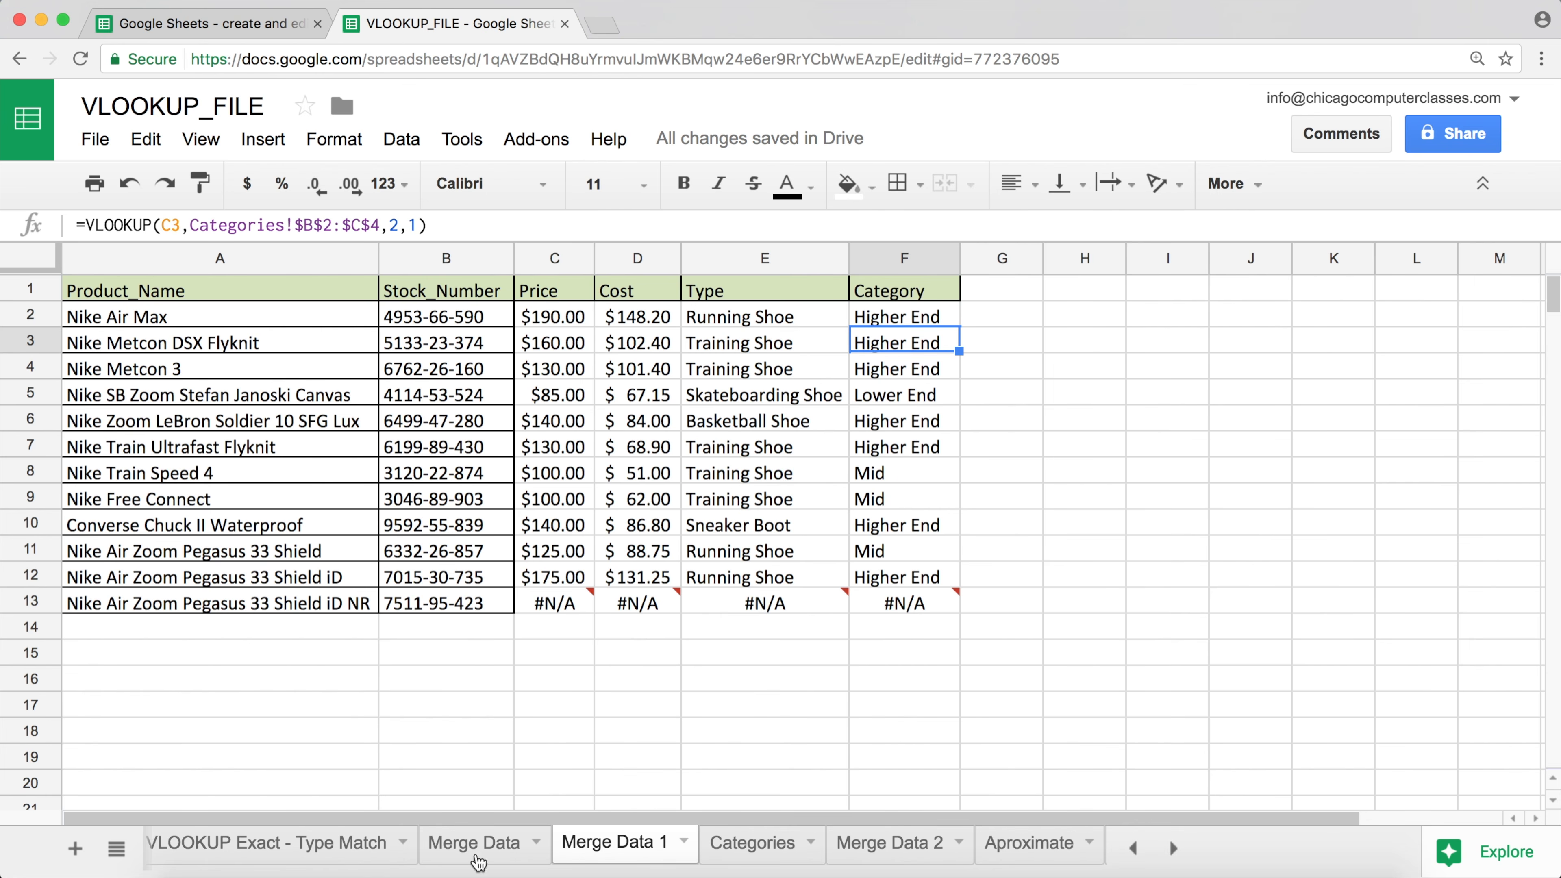
double_click(898, 314)
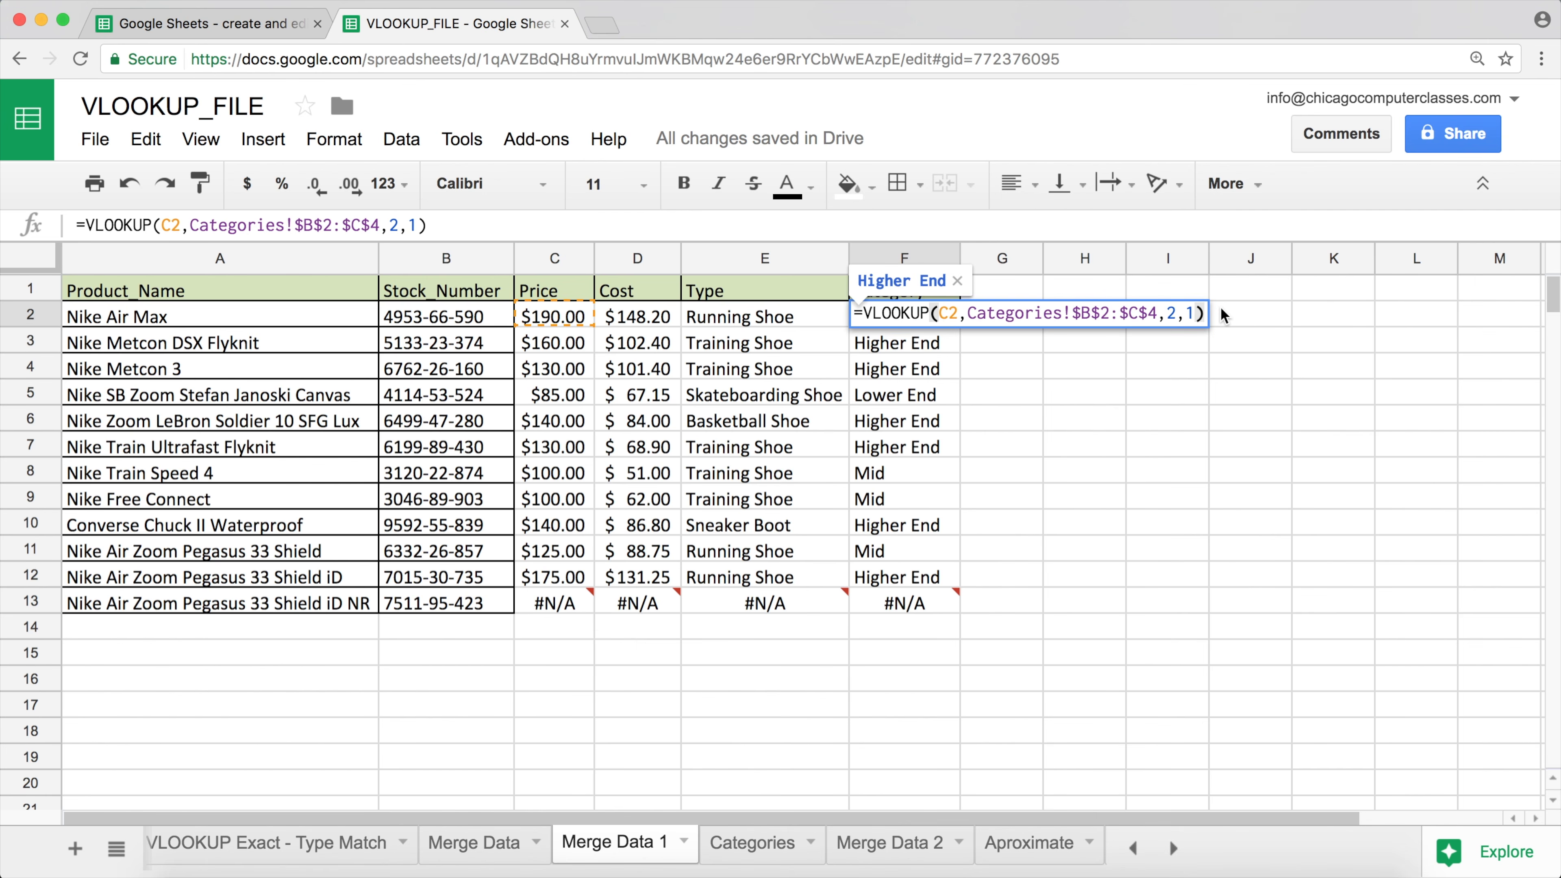
key(Return)
click(740, 848)
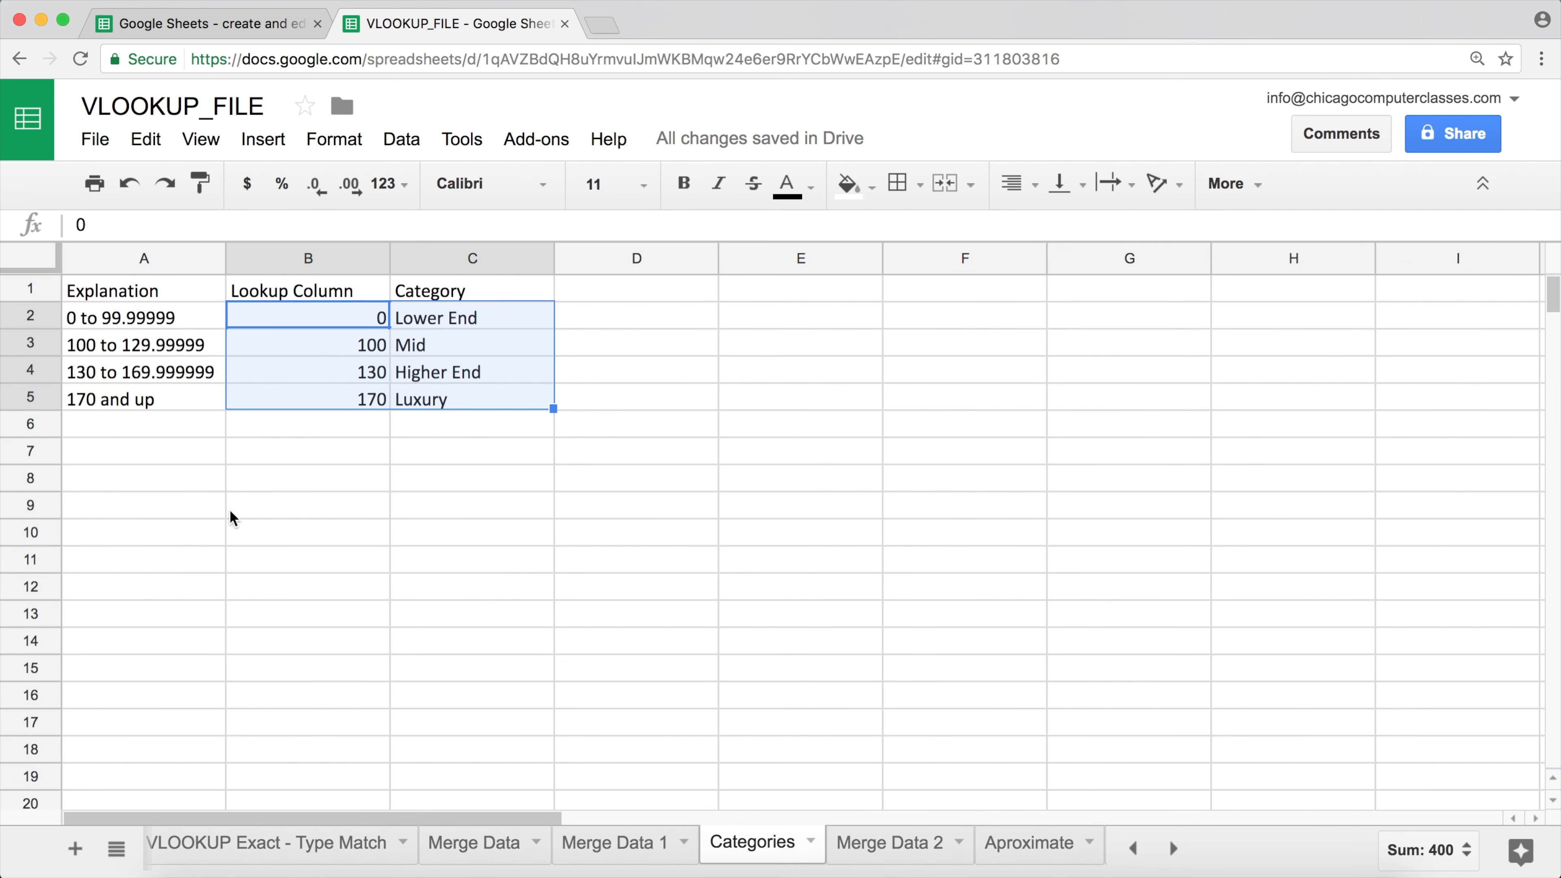
click(625, 845)
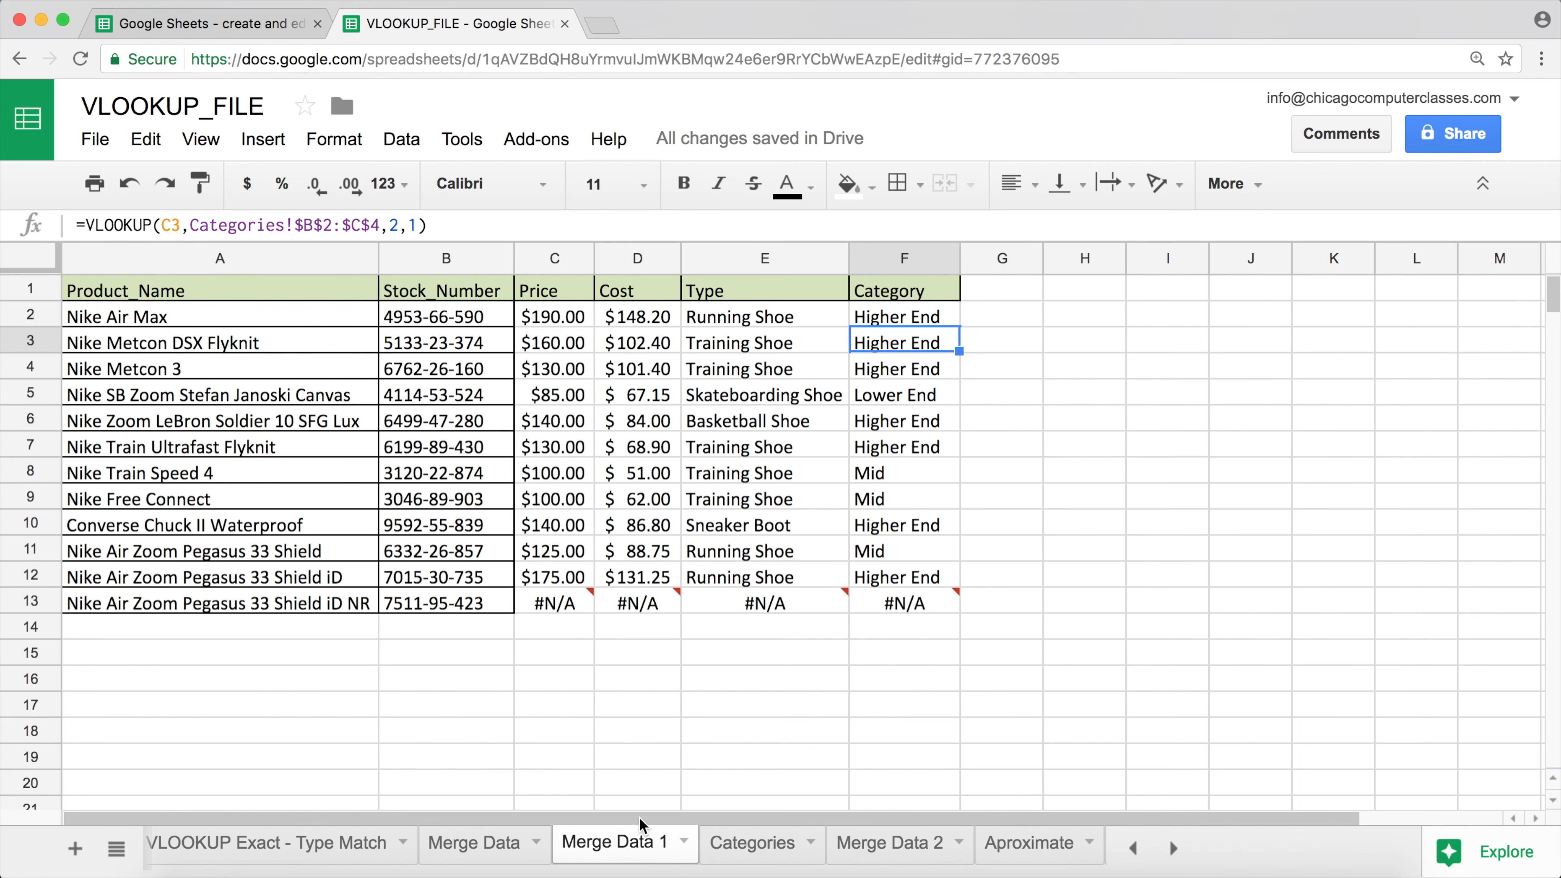
Step: Make the lookup range in the F2 formula on Merge Data 1 open-ended, as Categories!$B$2:$C
click(897, 316)
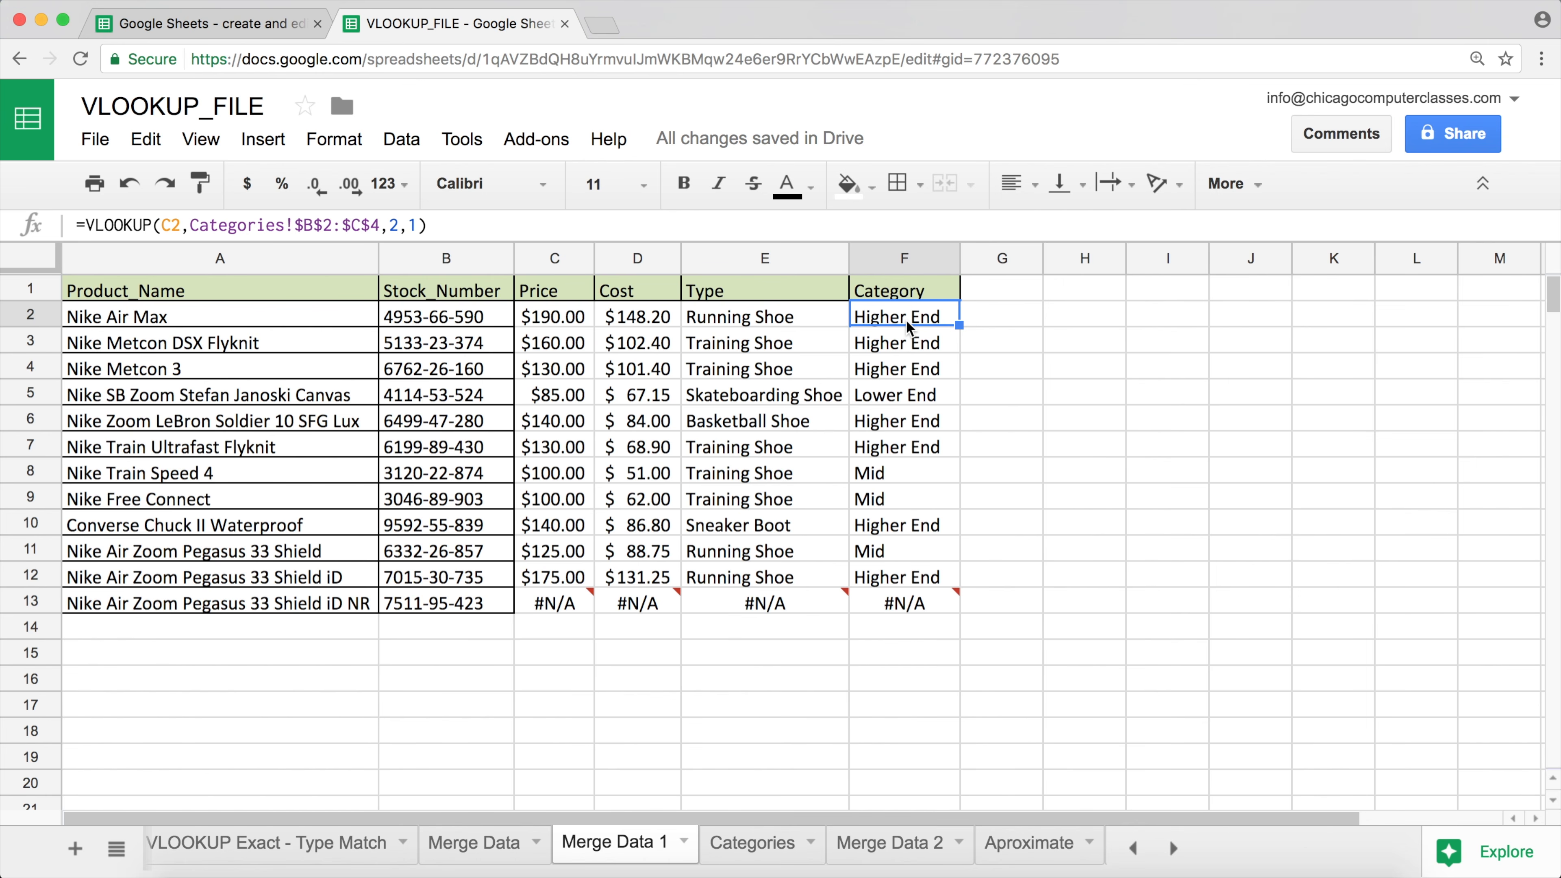
double_click(906, 320)
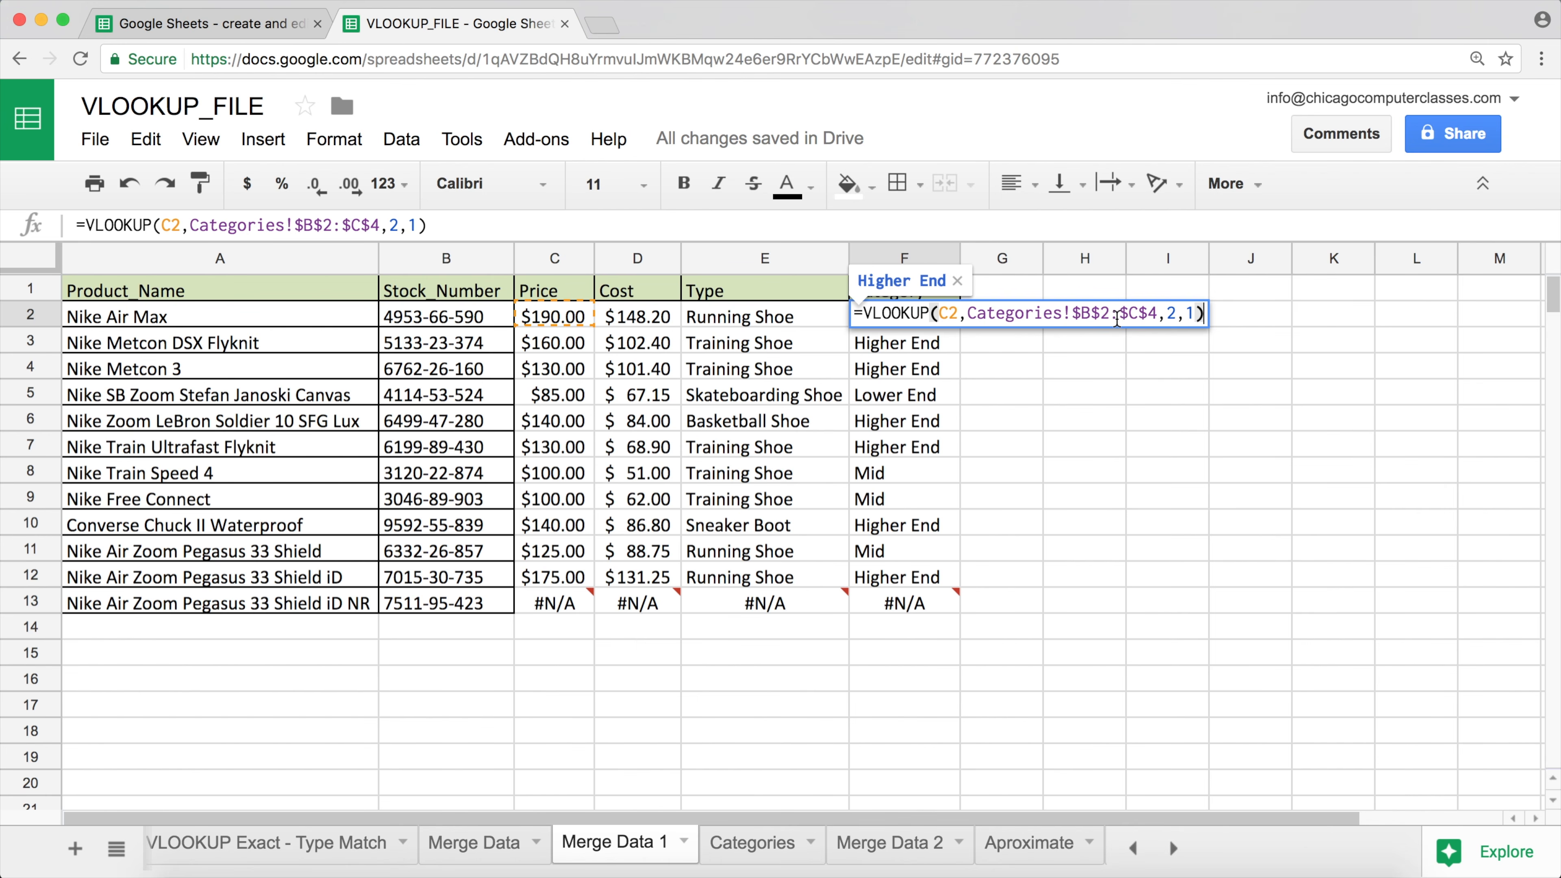
click(1156, 314)
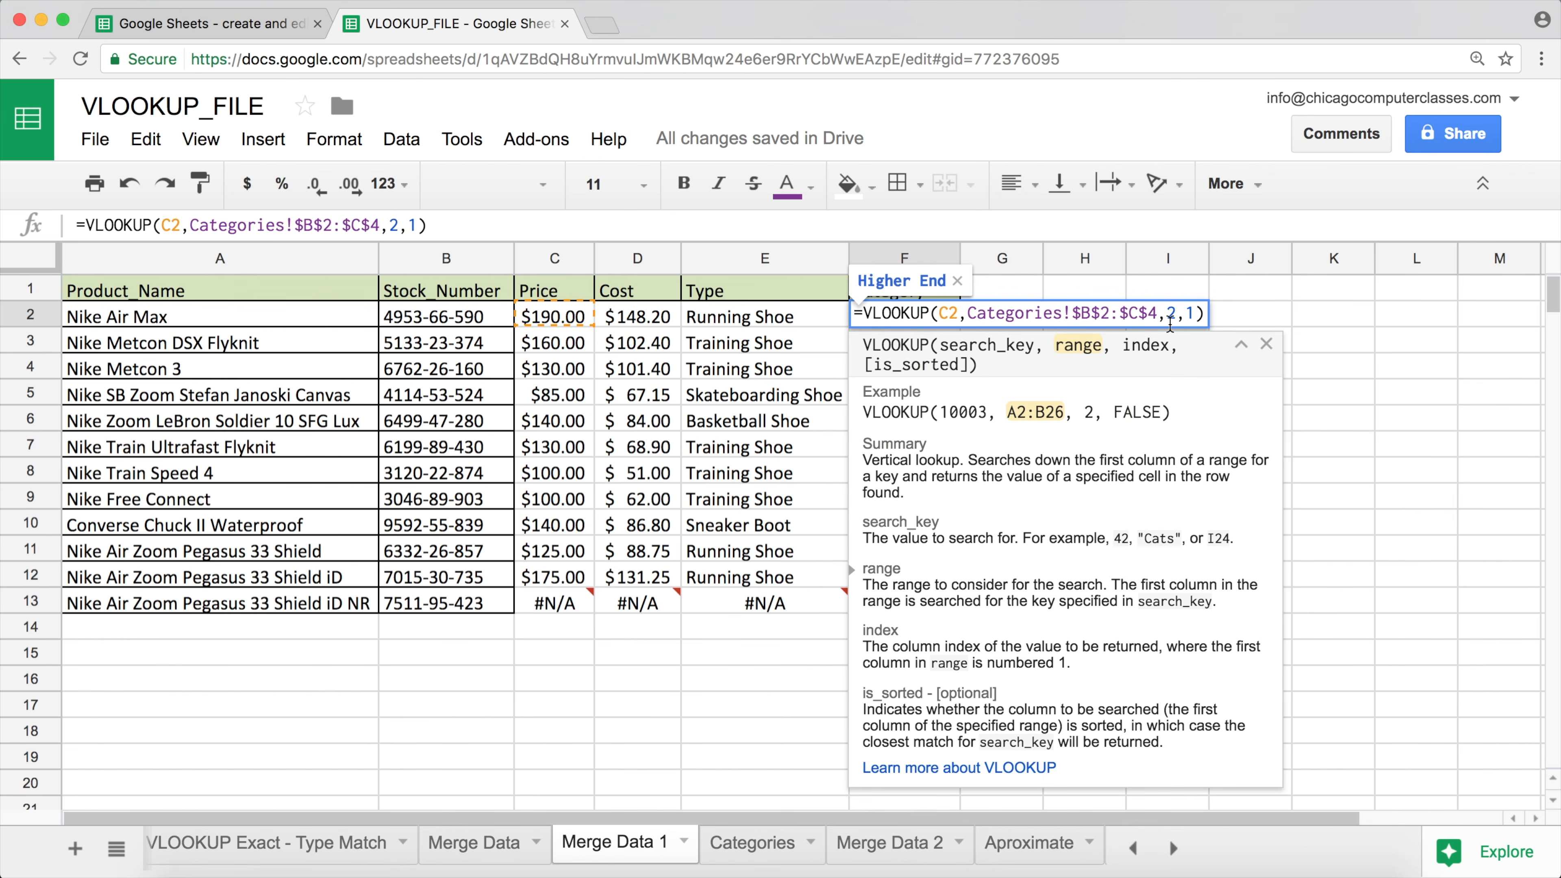
key(BackSpace)
key(BackSpace)
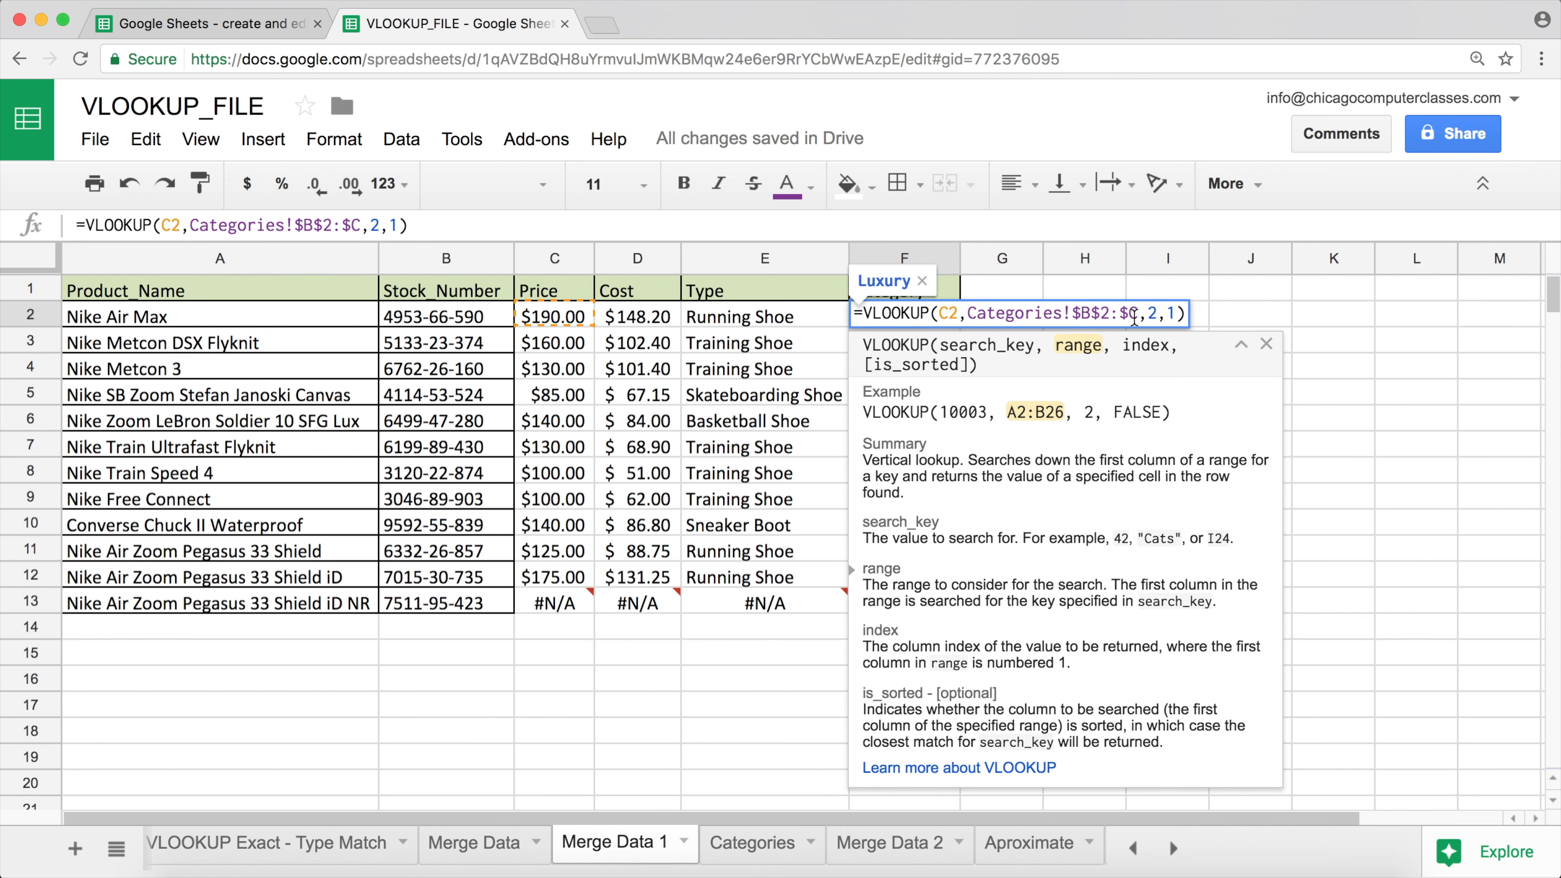
key(Return)
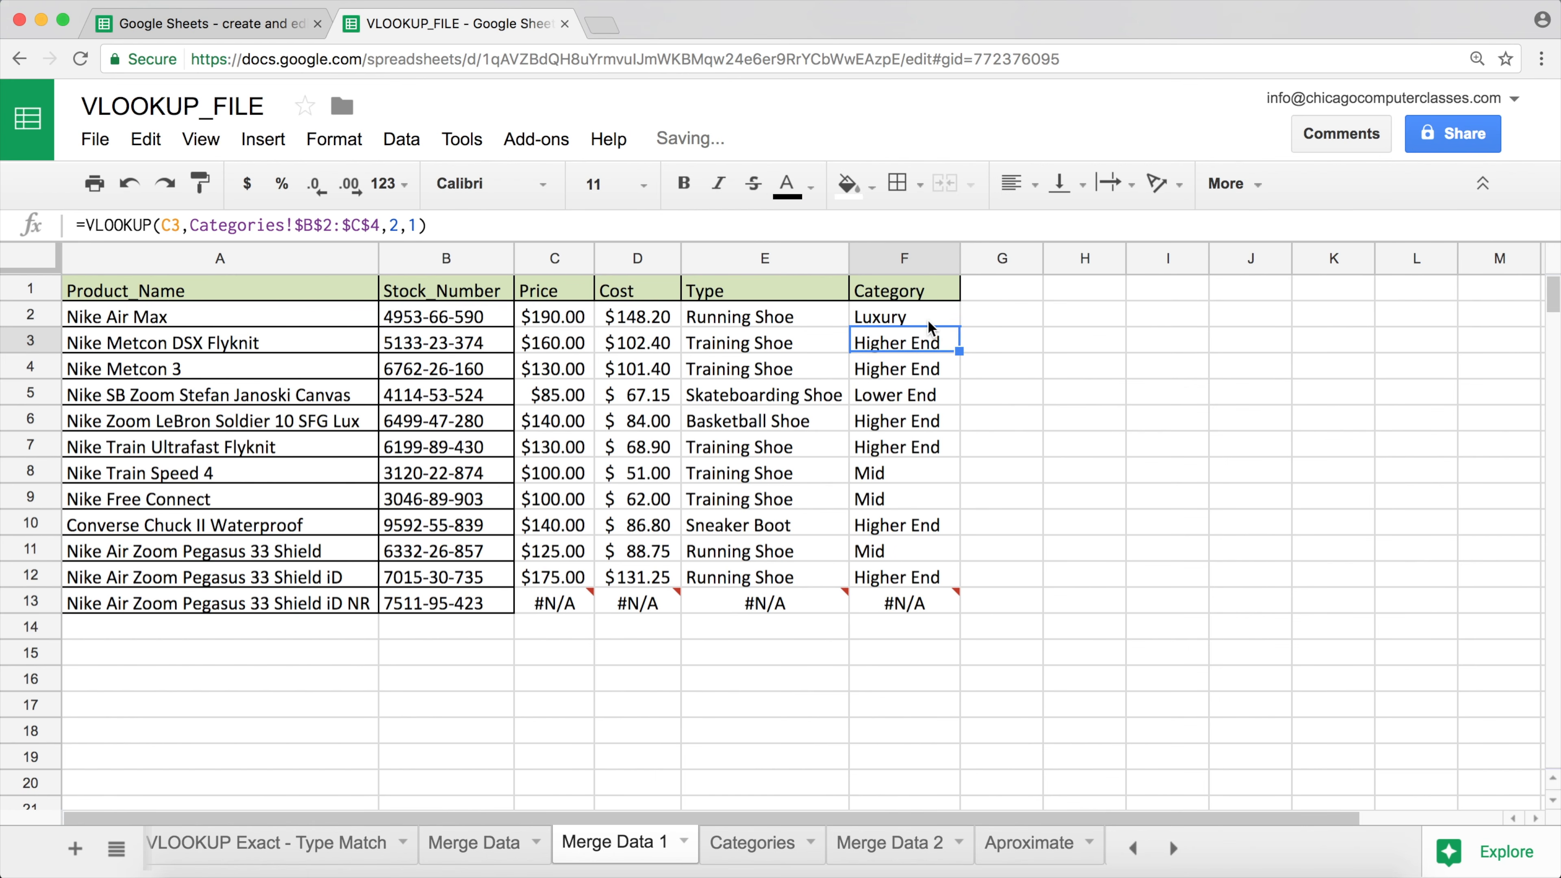
Step: Fill the revised F2 formula down the Category column to F13
click(930, 321)
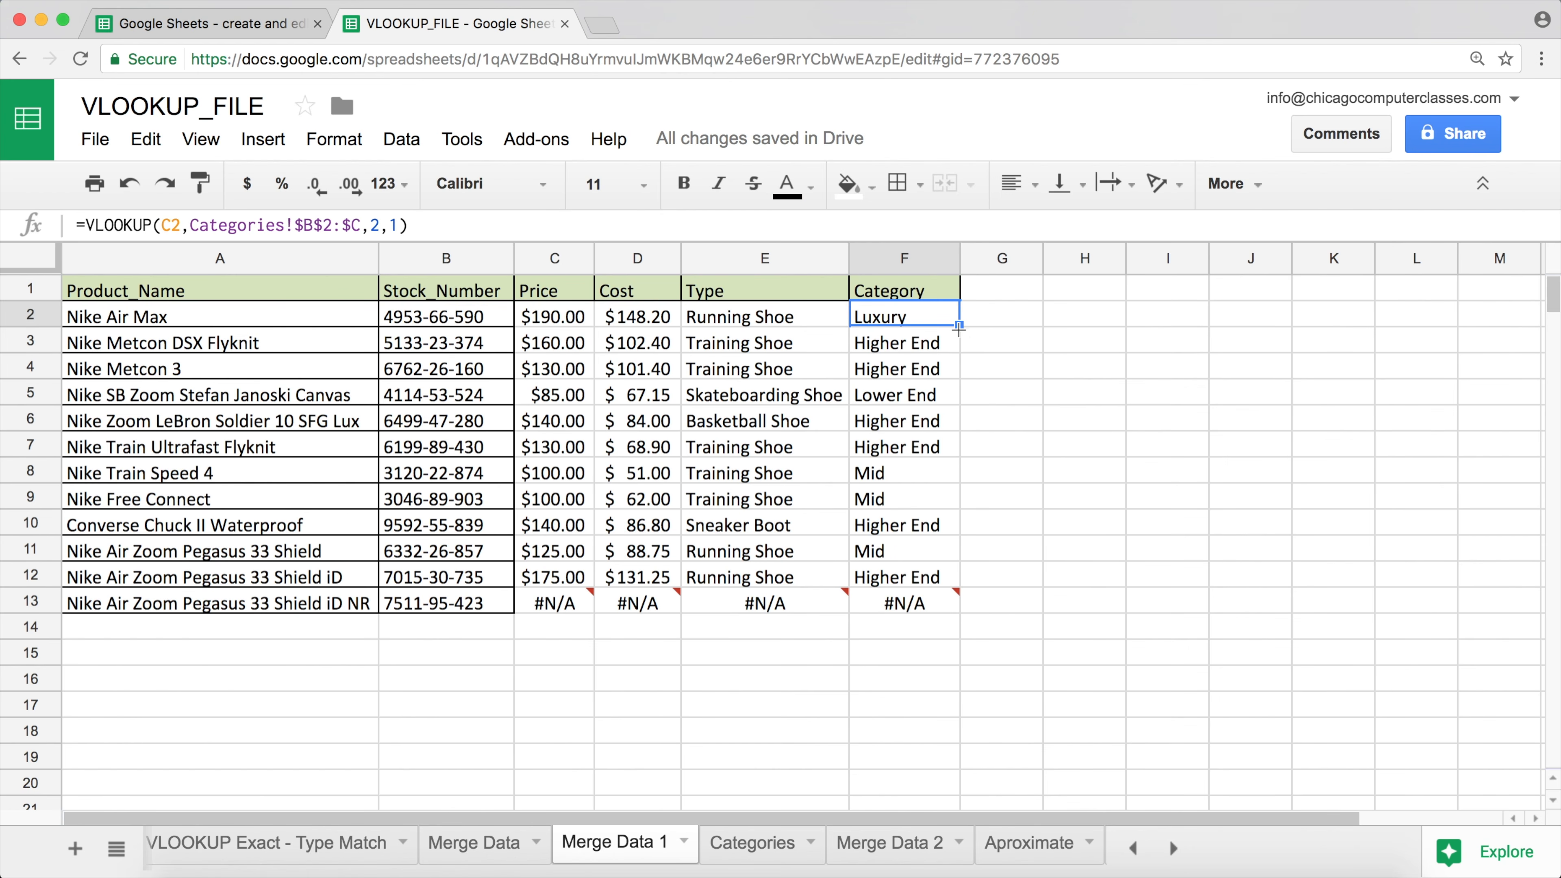
drag(959, 326, 945, 608)
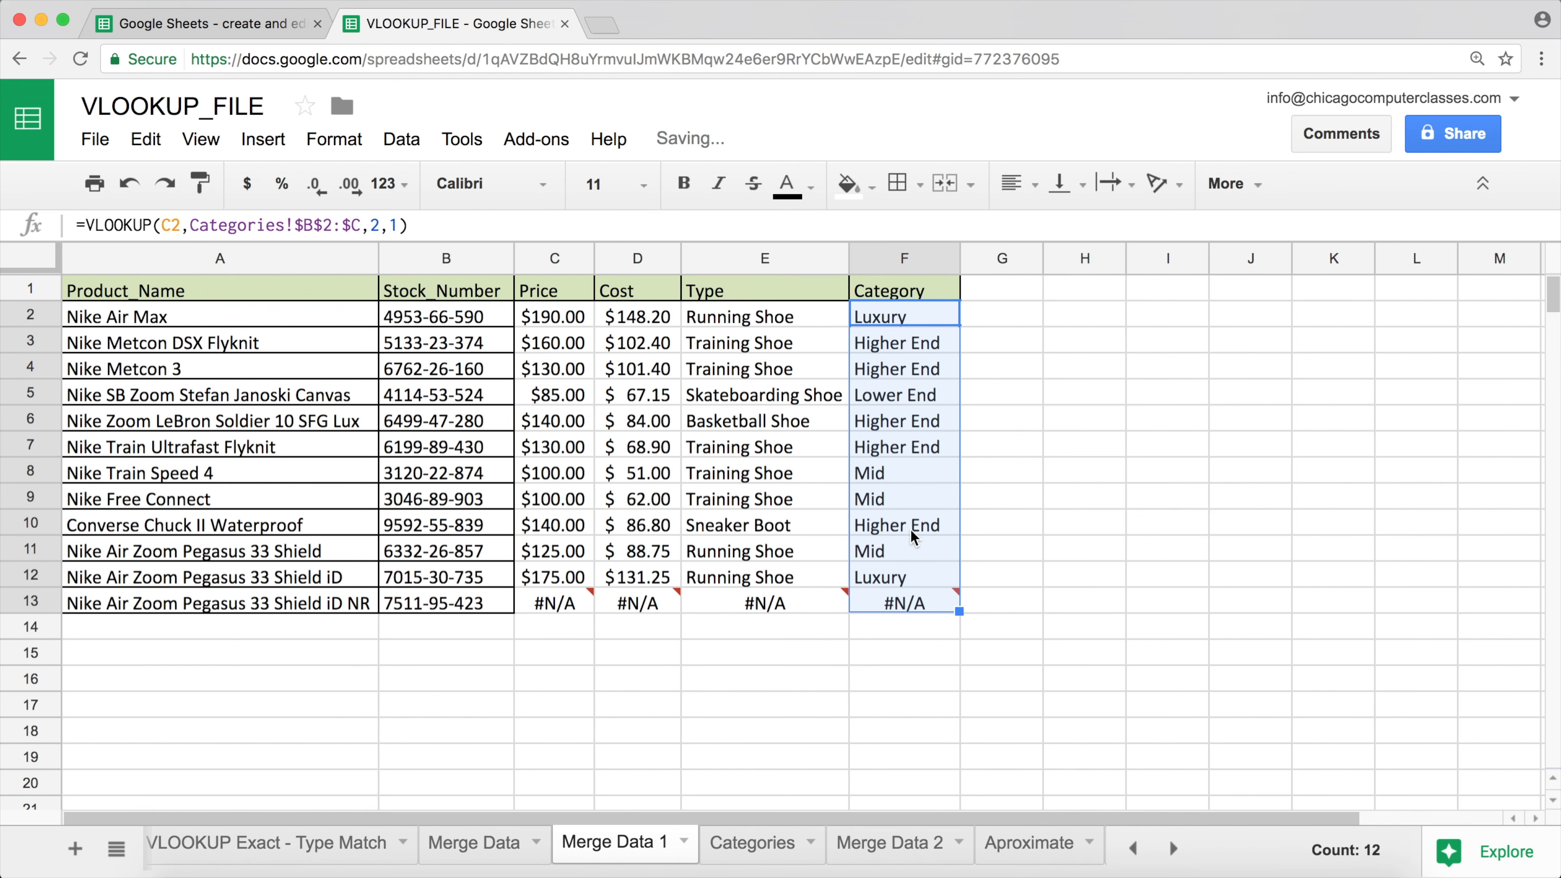
click(888, 478)
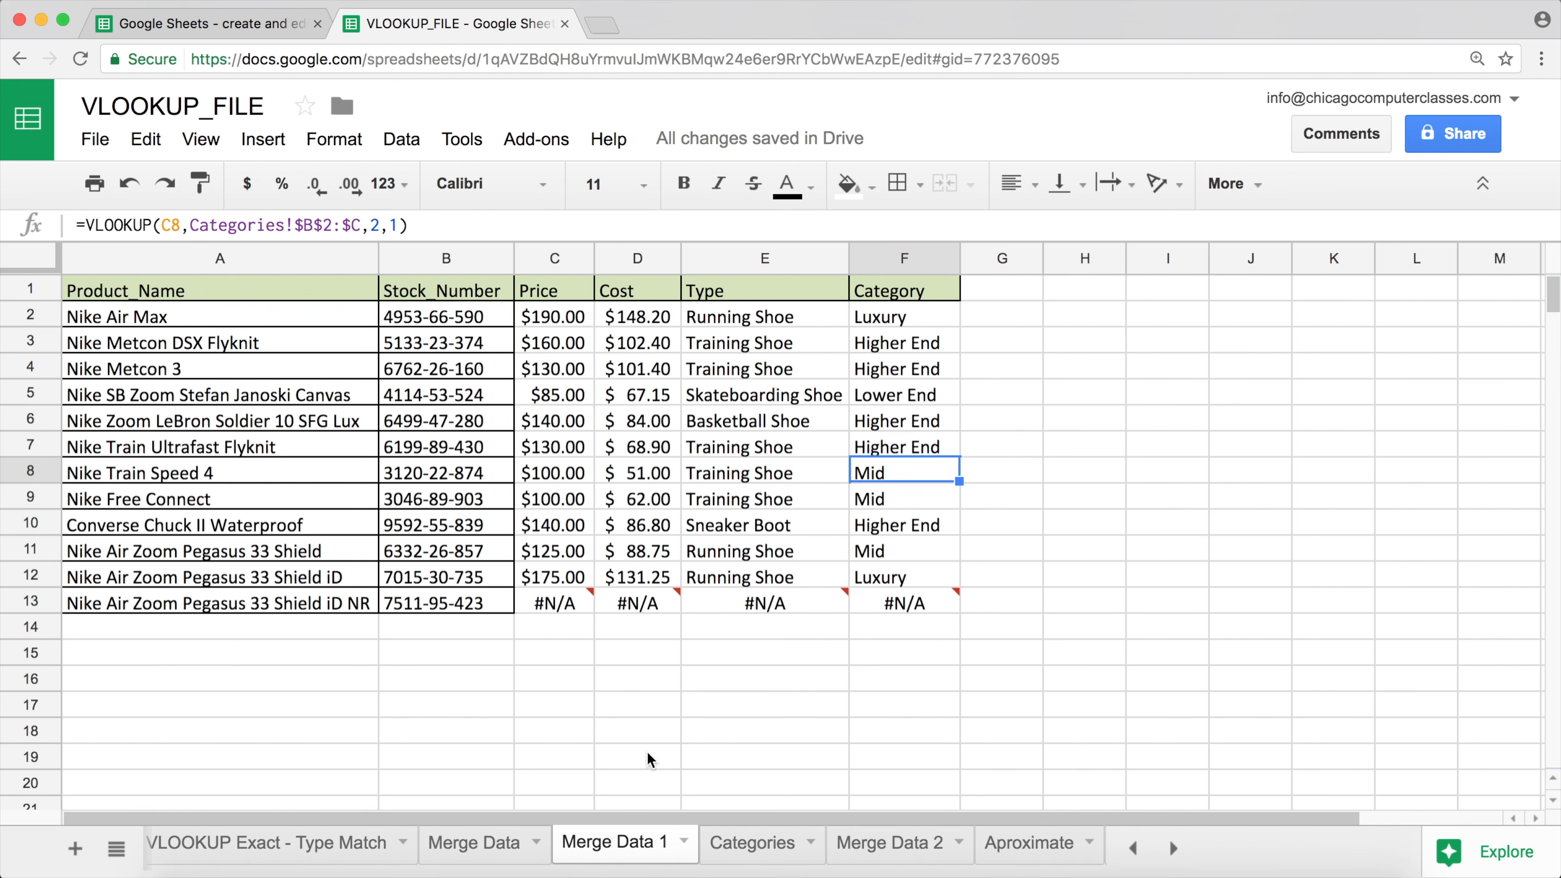
Step: Look at the empty rows A6:C10 below the table on the Categories sheet, and return to Merge Data 1
click(749, 844)
drag(153, 423, 453, 541)
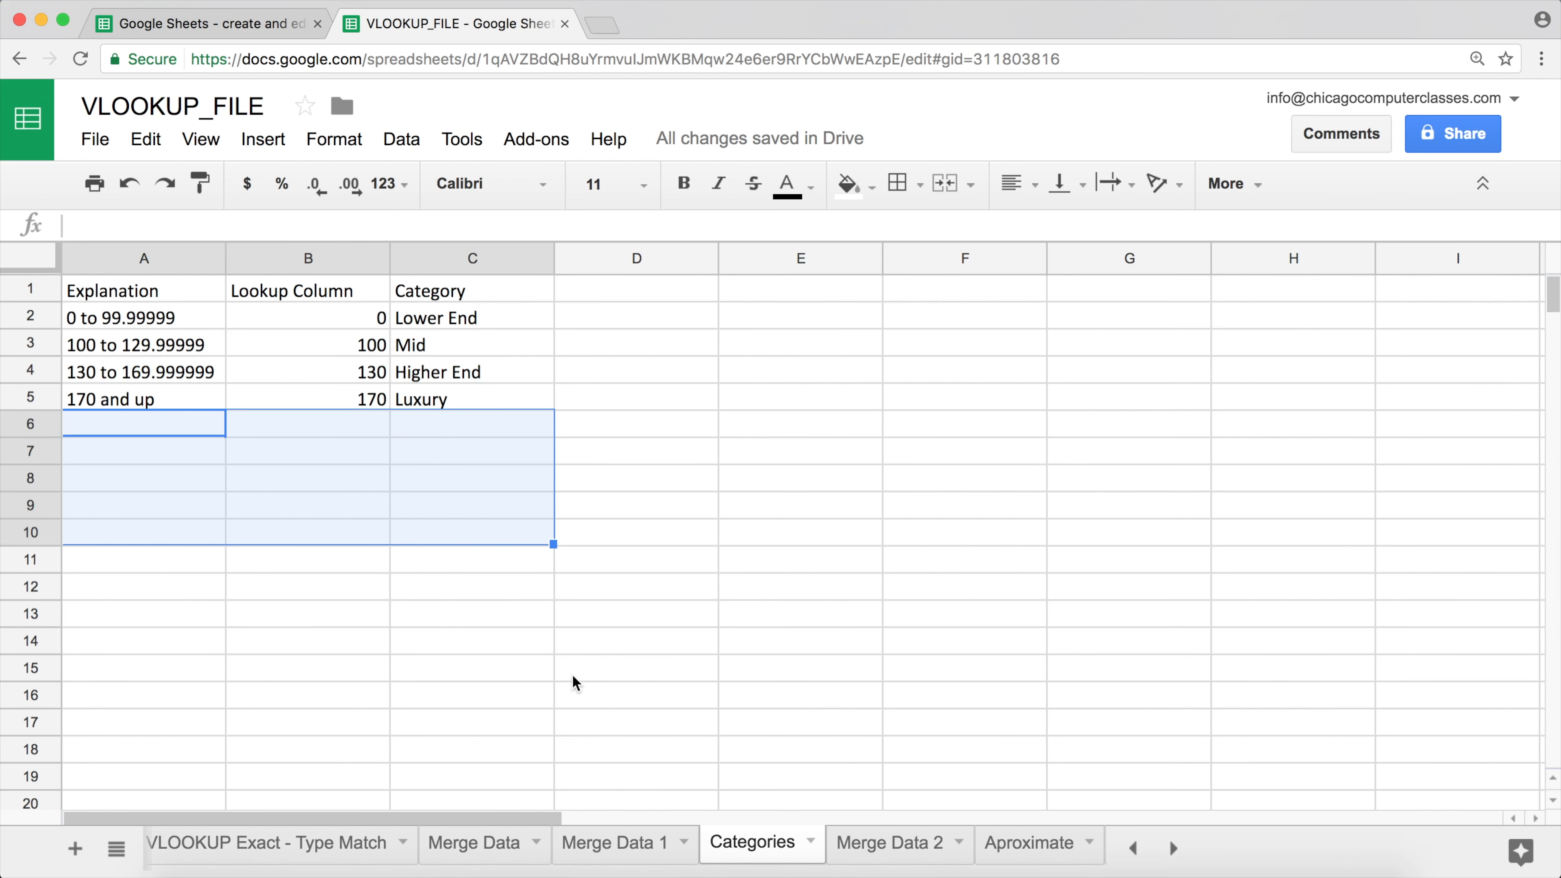
click(580, 853)
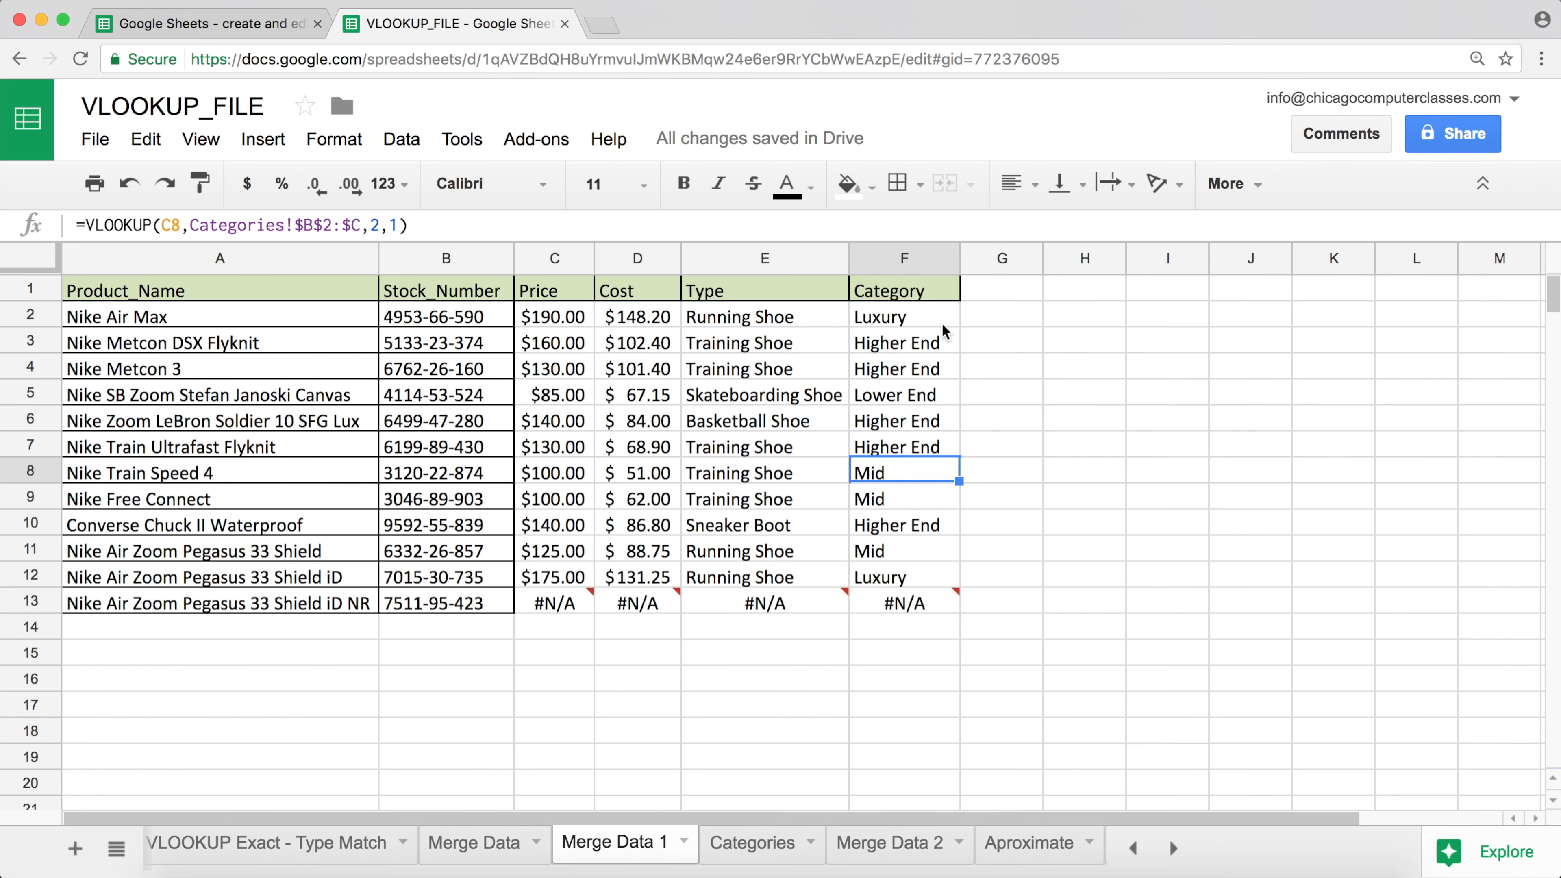